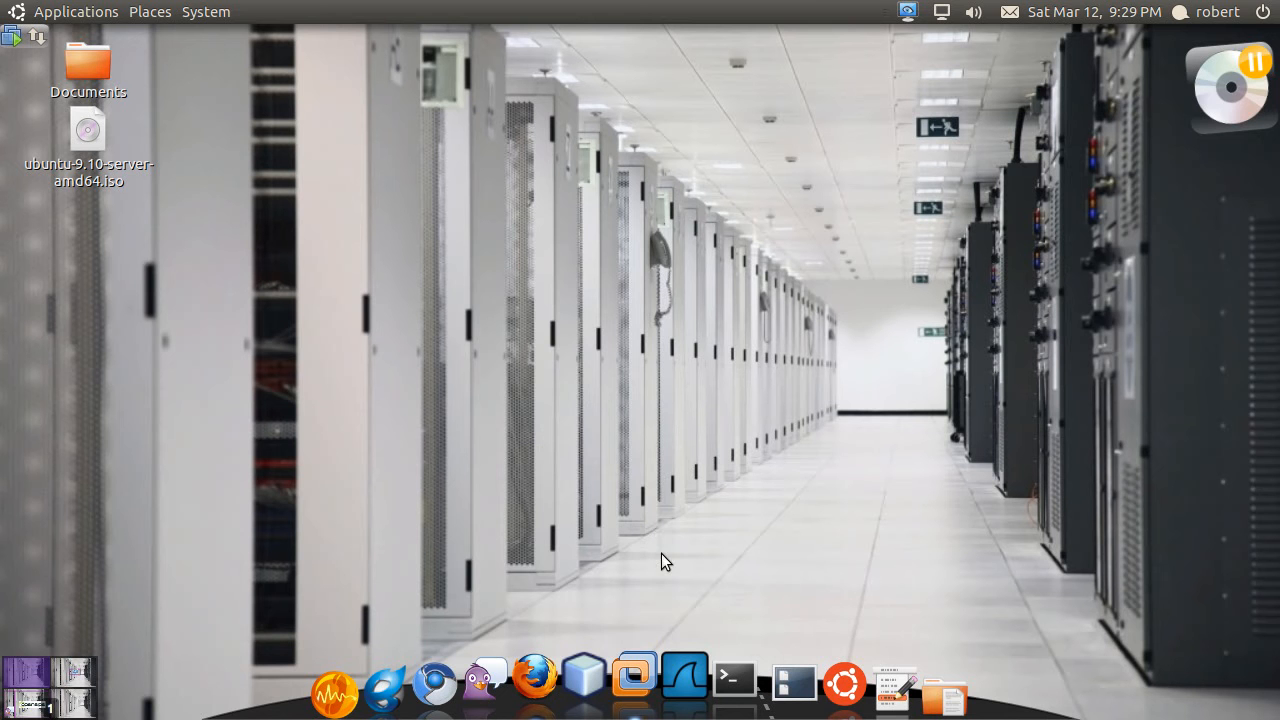
# Focus the Ubuntu Server(4) VM console and wake it to the login prompt.
pyautogui.click(635, 665)
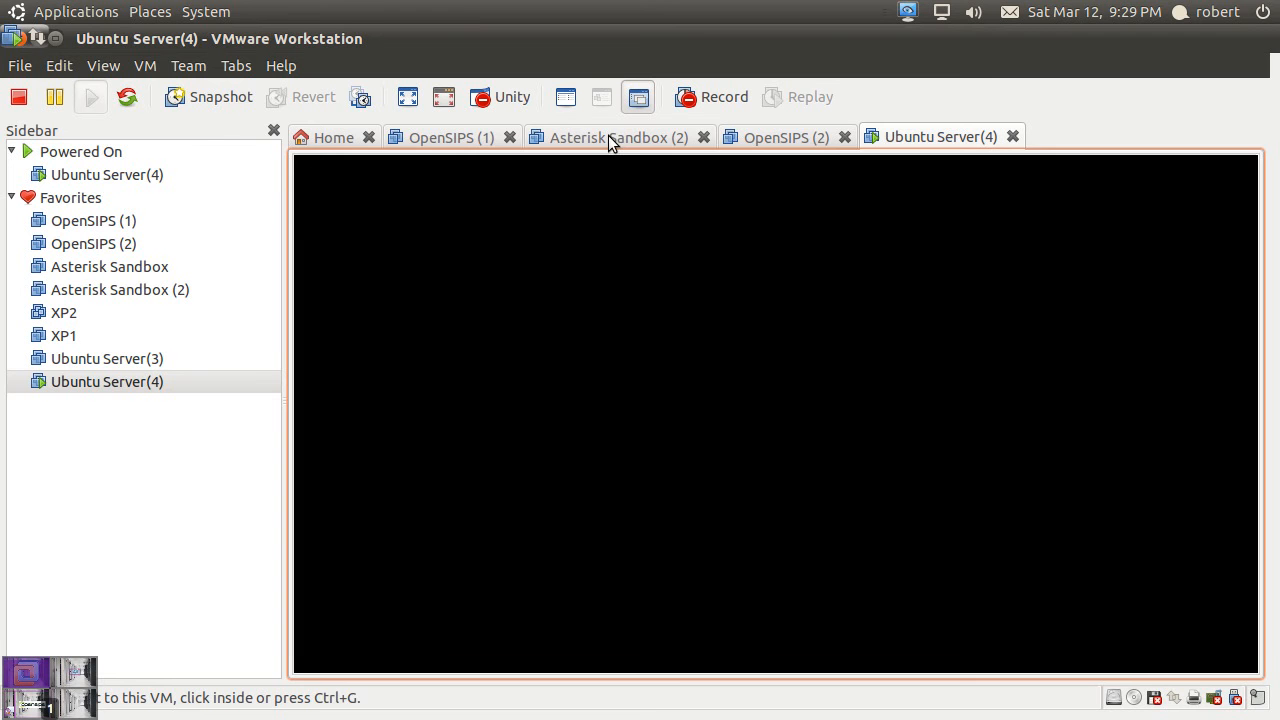
pyautogui.click(704, 403)
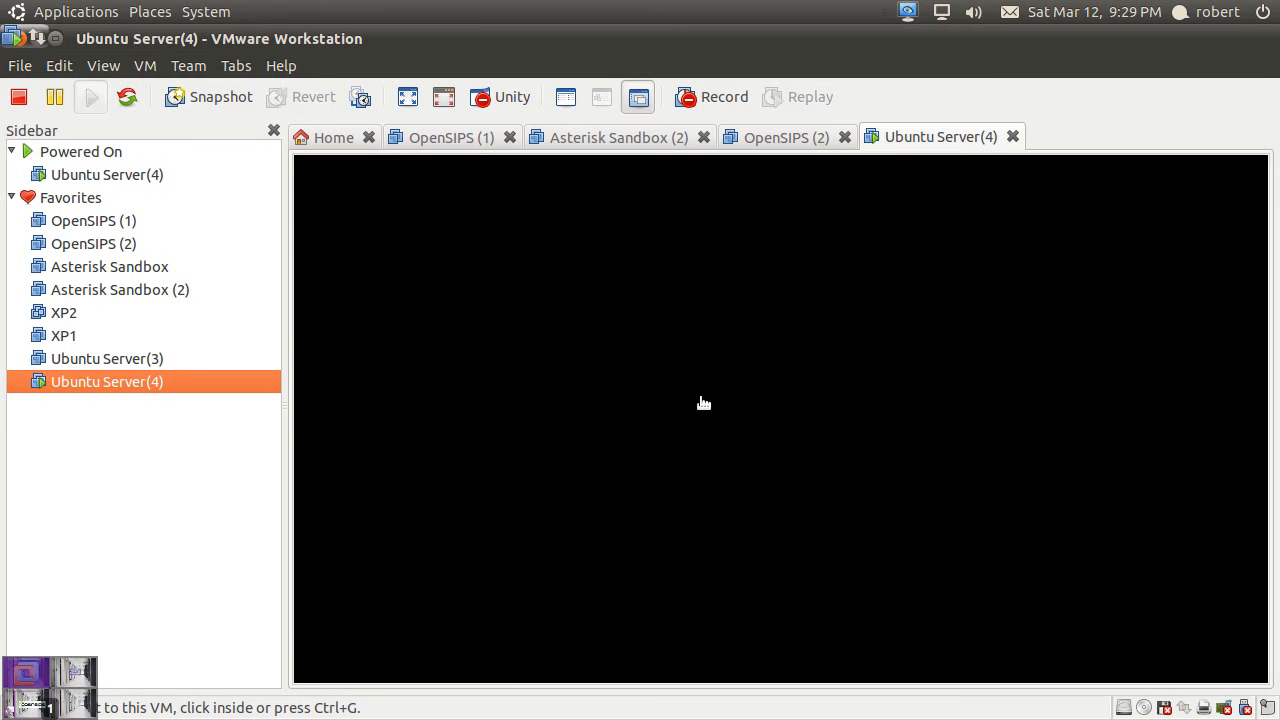
pyautogui.click(704, 403)
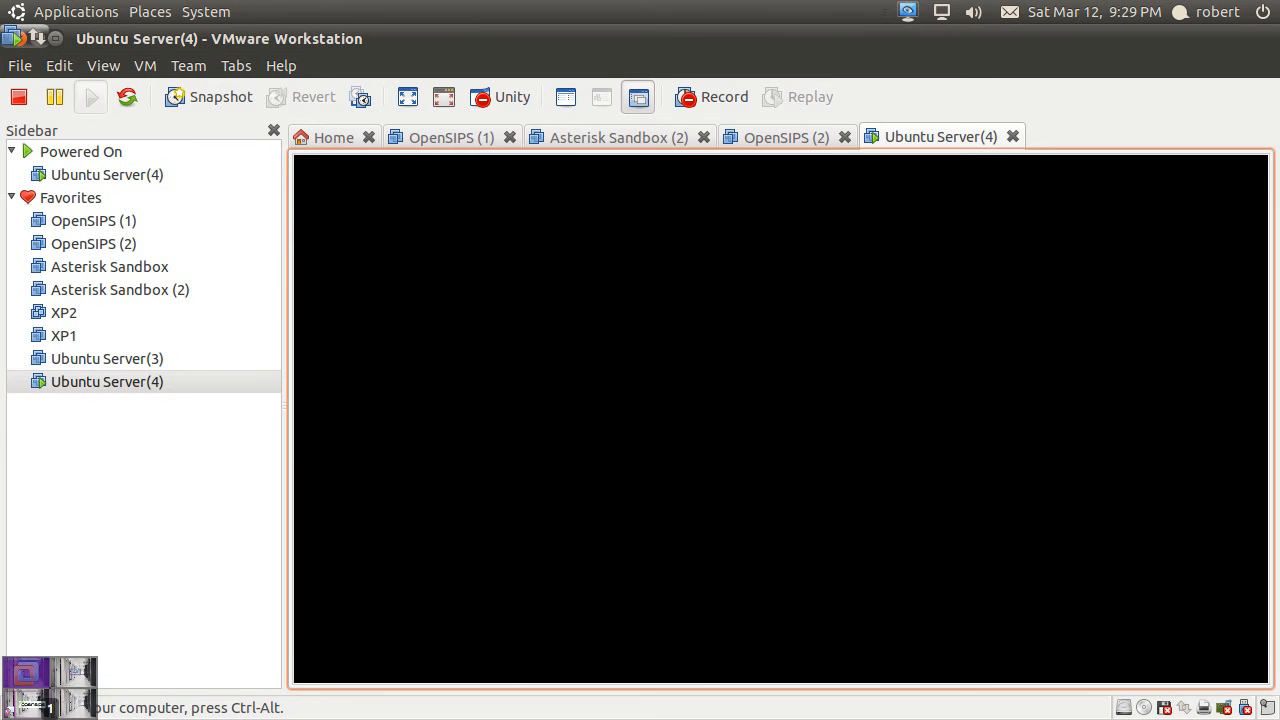
pyautogui.press('Return')
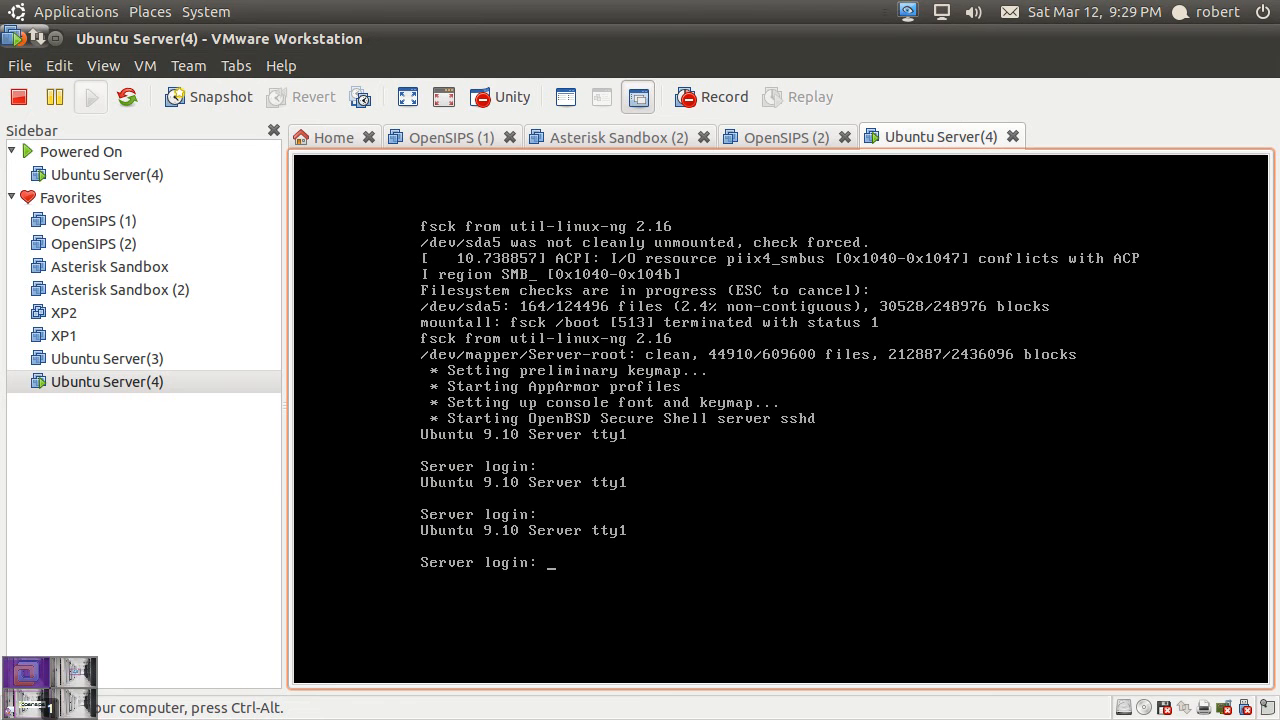
# Release input from the VM and reach the desktop menus to find a terminal.
pyautogui.hotkey('ctrl', 'alt')
pyautogui.click(70, 12)
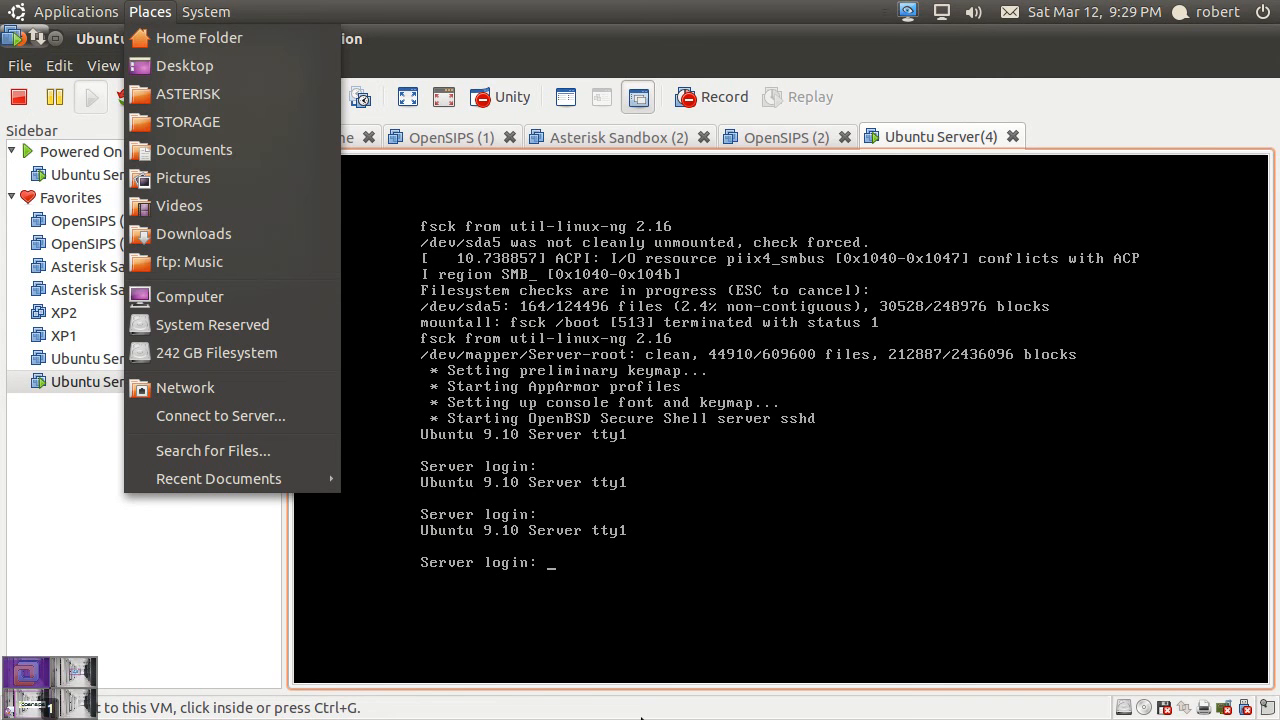
pyautogui.click(734, 685)
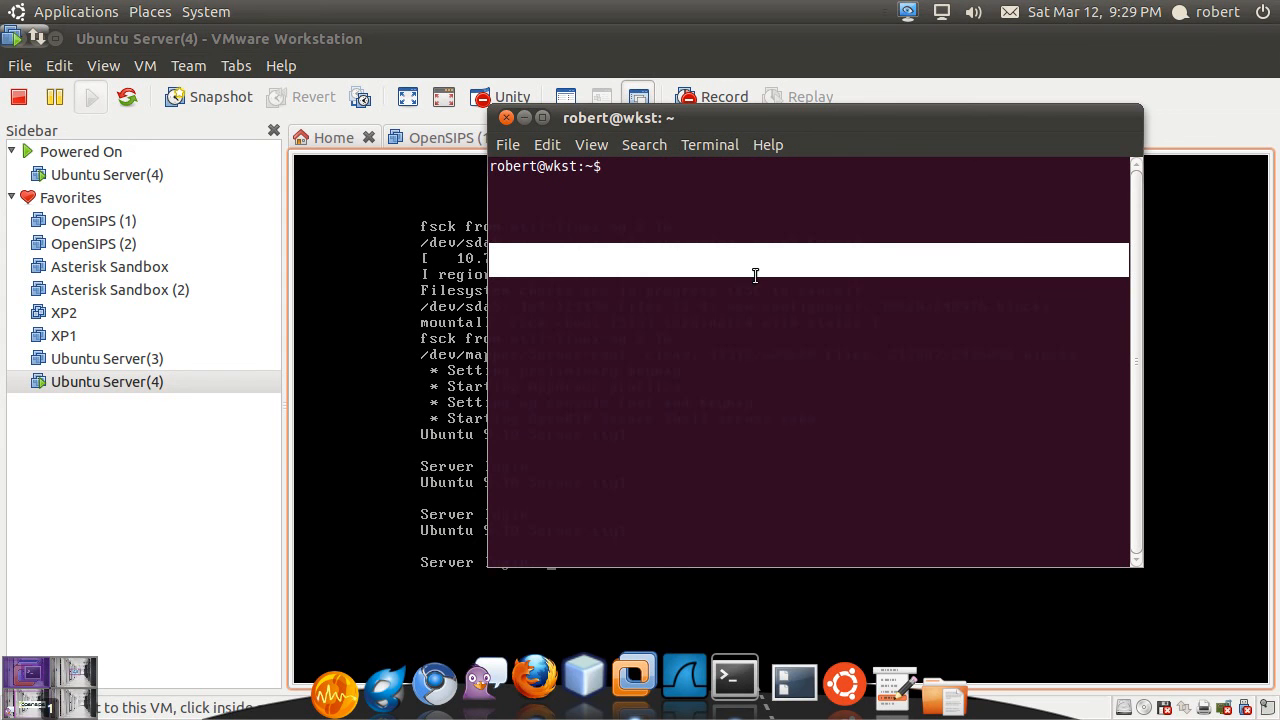
pyautogui.write('ssh robert"')
pyautogui.press('BackSpace')
pyautogui.write('@')
pyautogui.write('192.168.1.90')
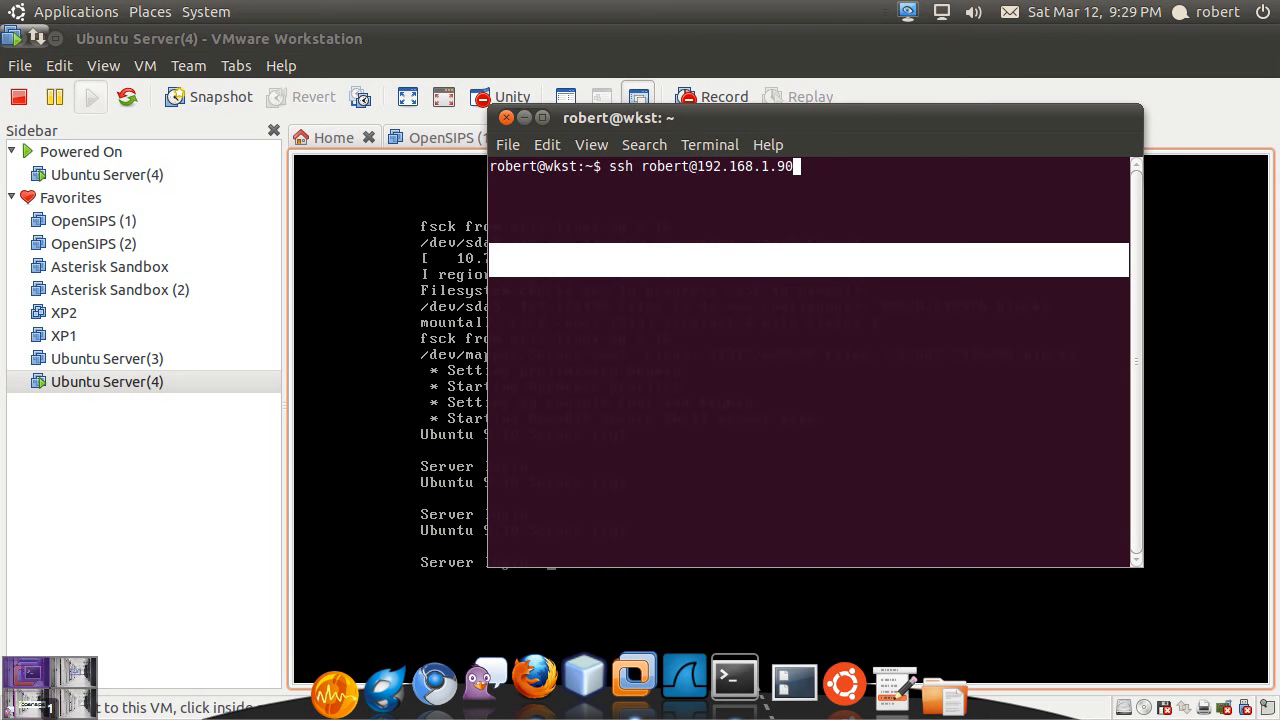
pyautogui.press('Return')
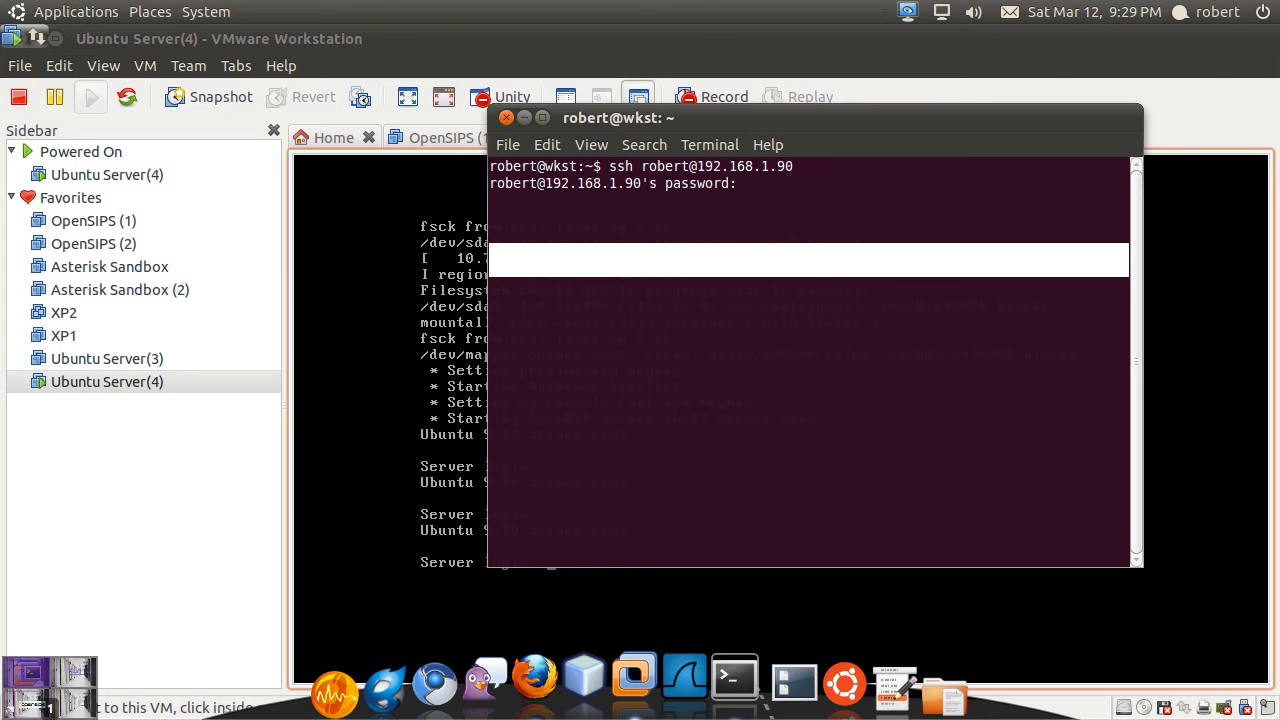
pyautogui.press('Return')
pyautogui.write('cle')
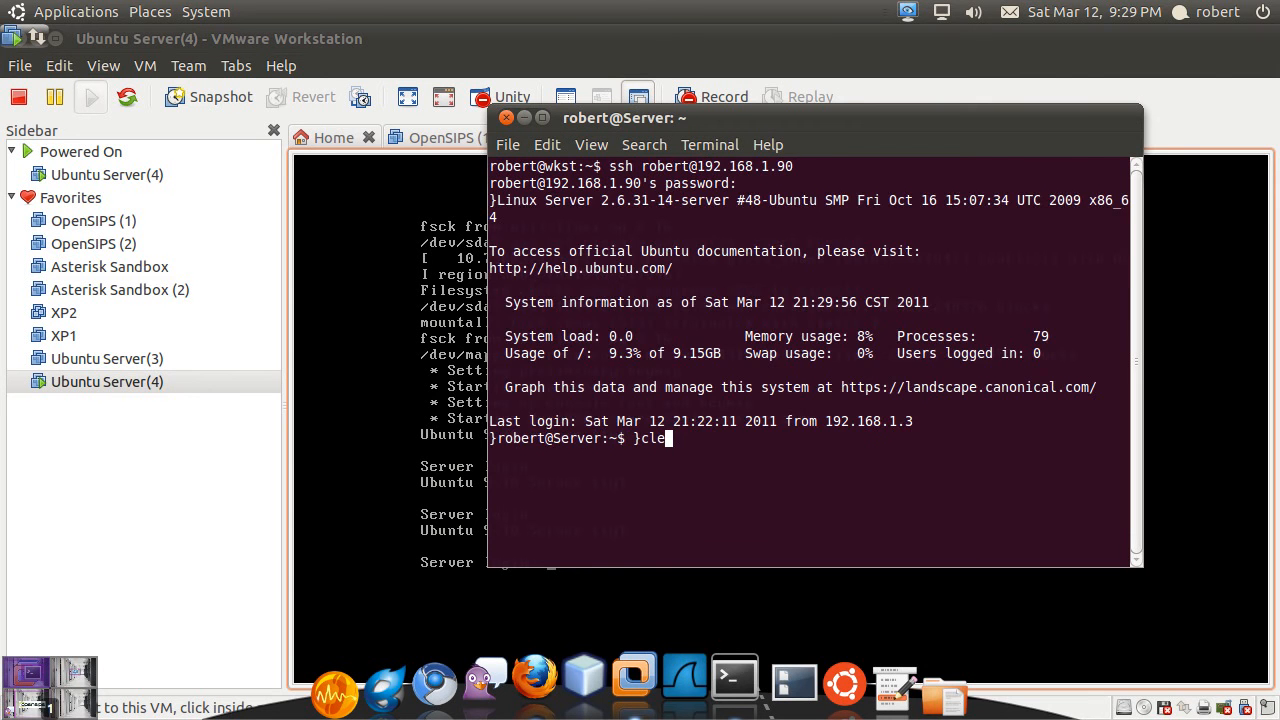
pyautogui.write('ar')
# Clear the screen and list /usr/src, showing asterisk-1.8.3.tar.gz.
pyautogui.press('Return')
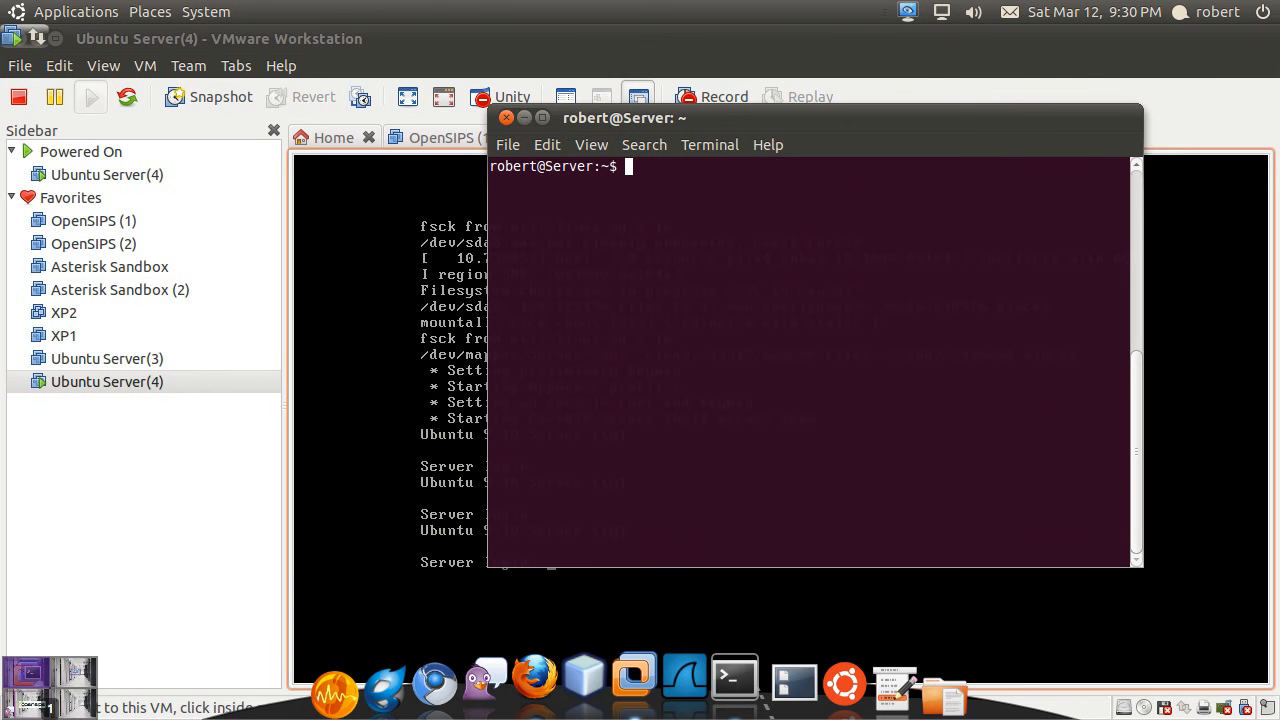
pyautogui.write('c')
pyautogui.write('d /usr')
pyautogui.write('/src')
pyautogui.press('Return')
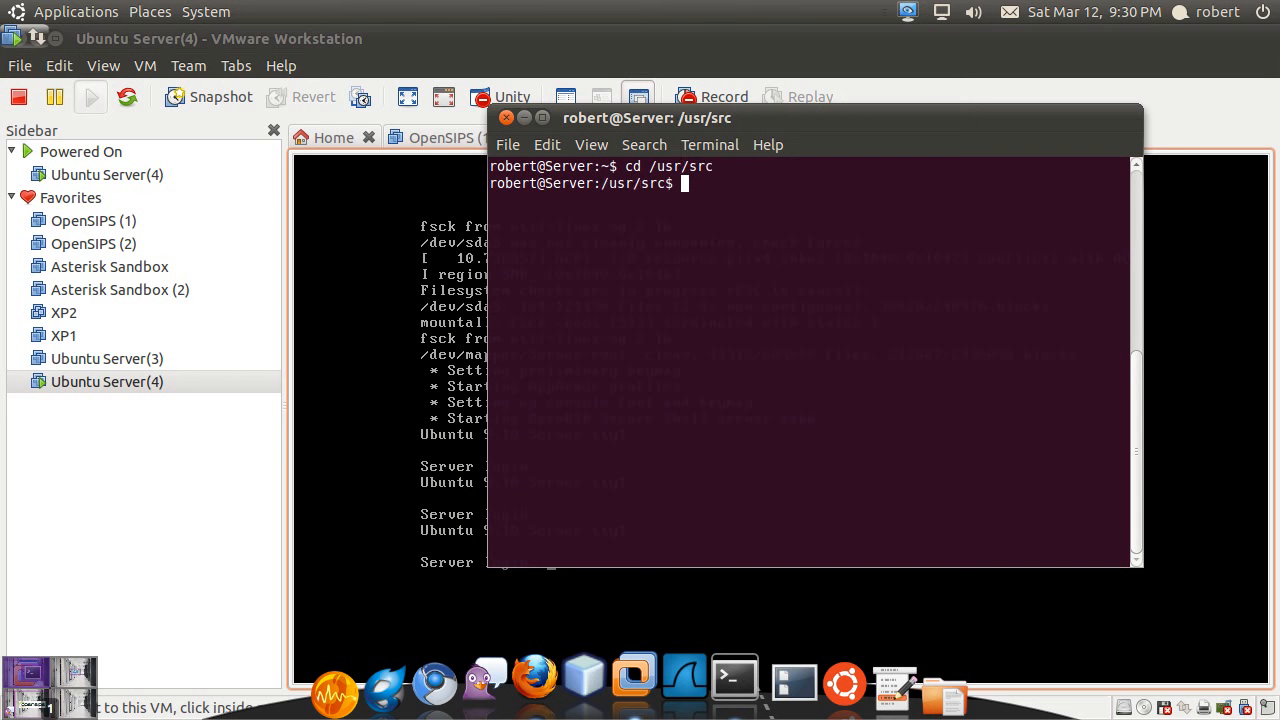
pyautogui.write('ls')
pyautogui.press('Return')
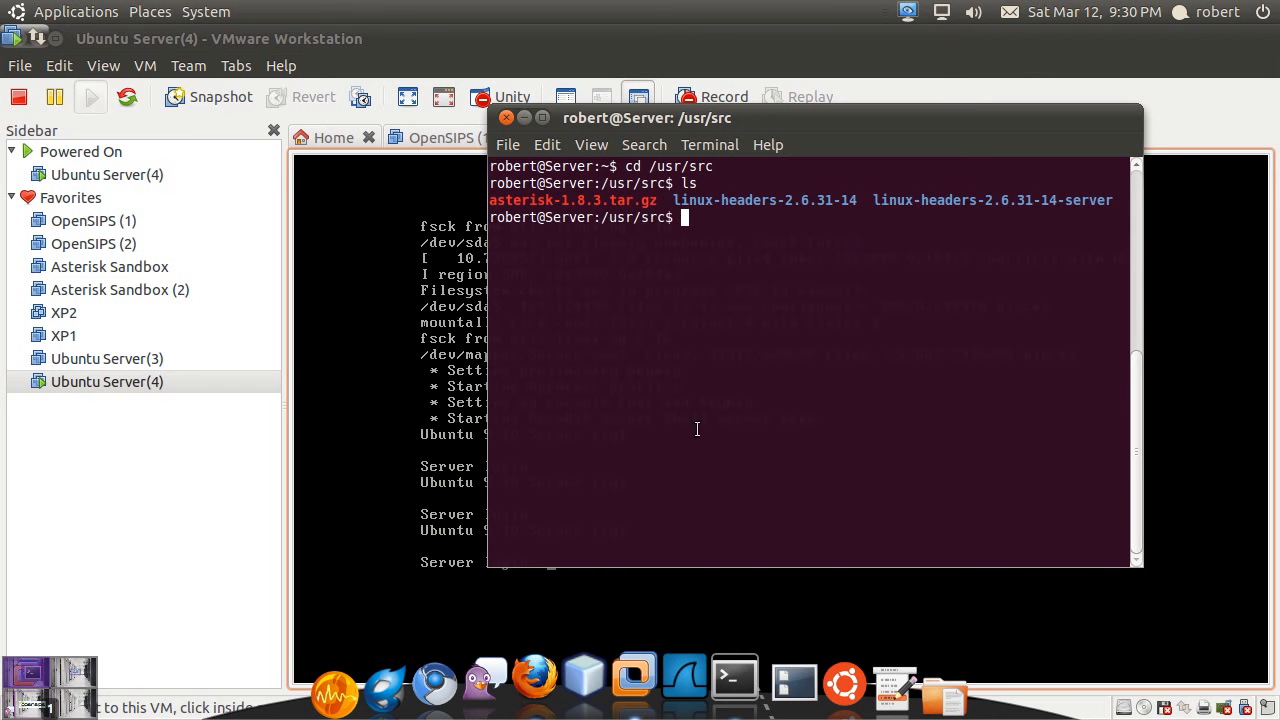
# Copy the Asterisk 1.8.3 Source Tarball link location in Firefox and return to the terminal.
pyautogui.click(530, 665)
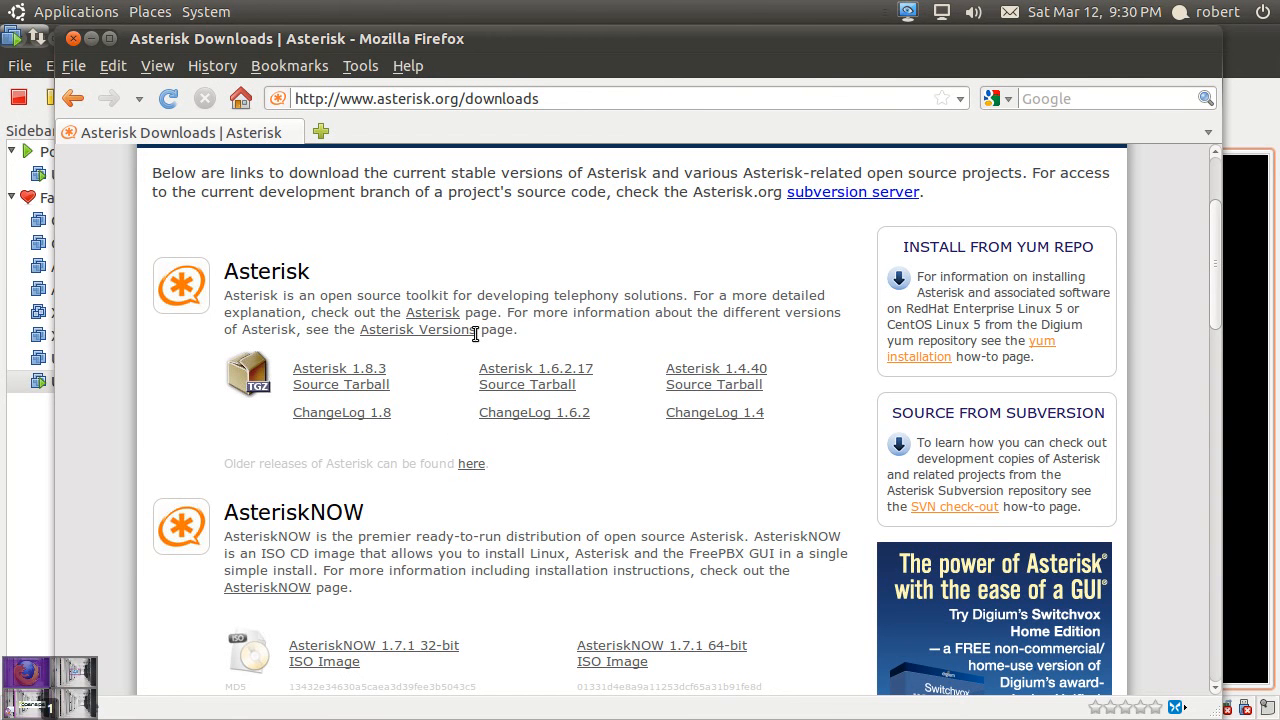
pyautogui.rightClick(354, 370)
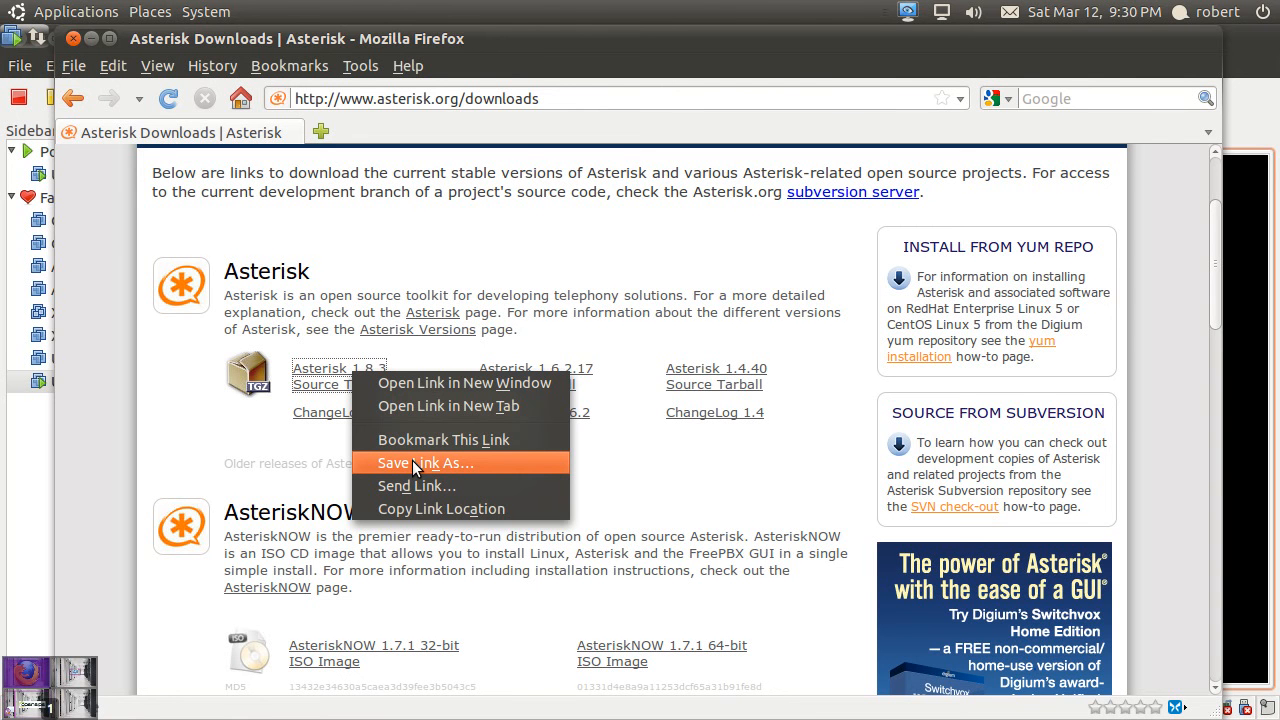
pyautogui.click(412, 460)
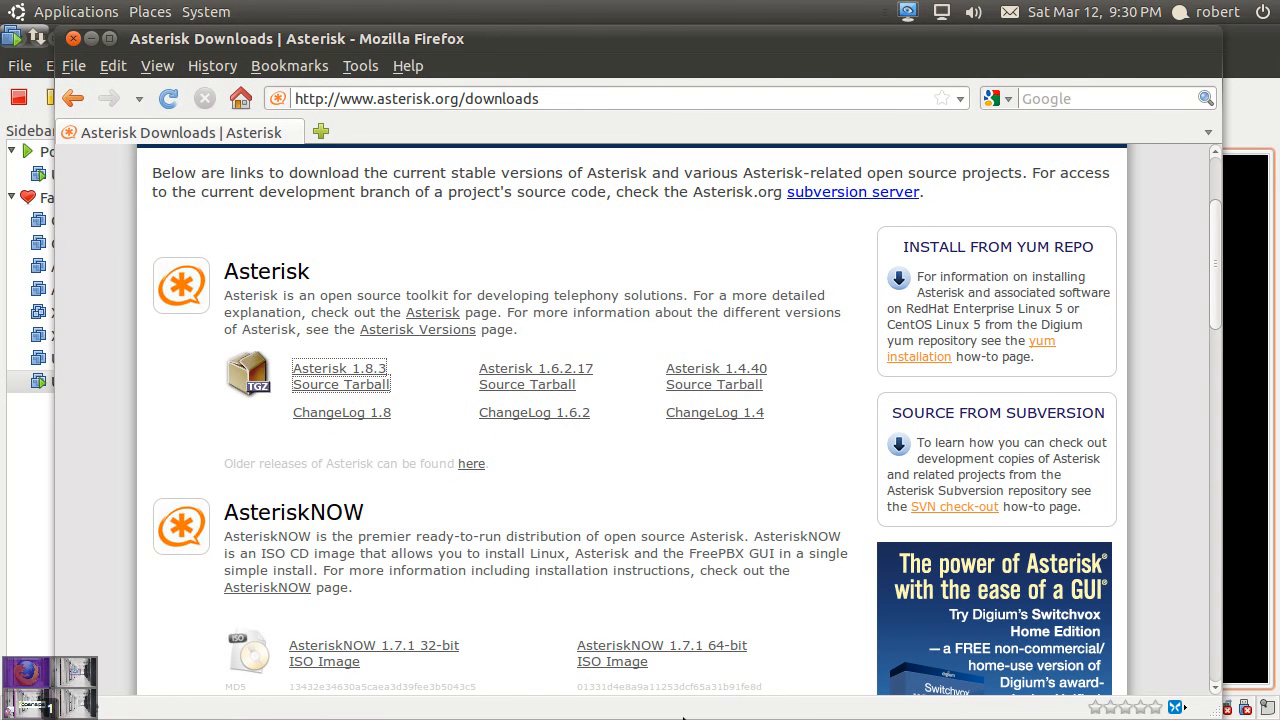
pyautogui.click(735, 690)
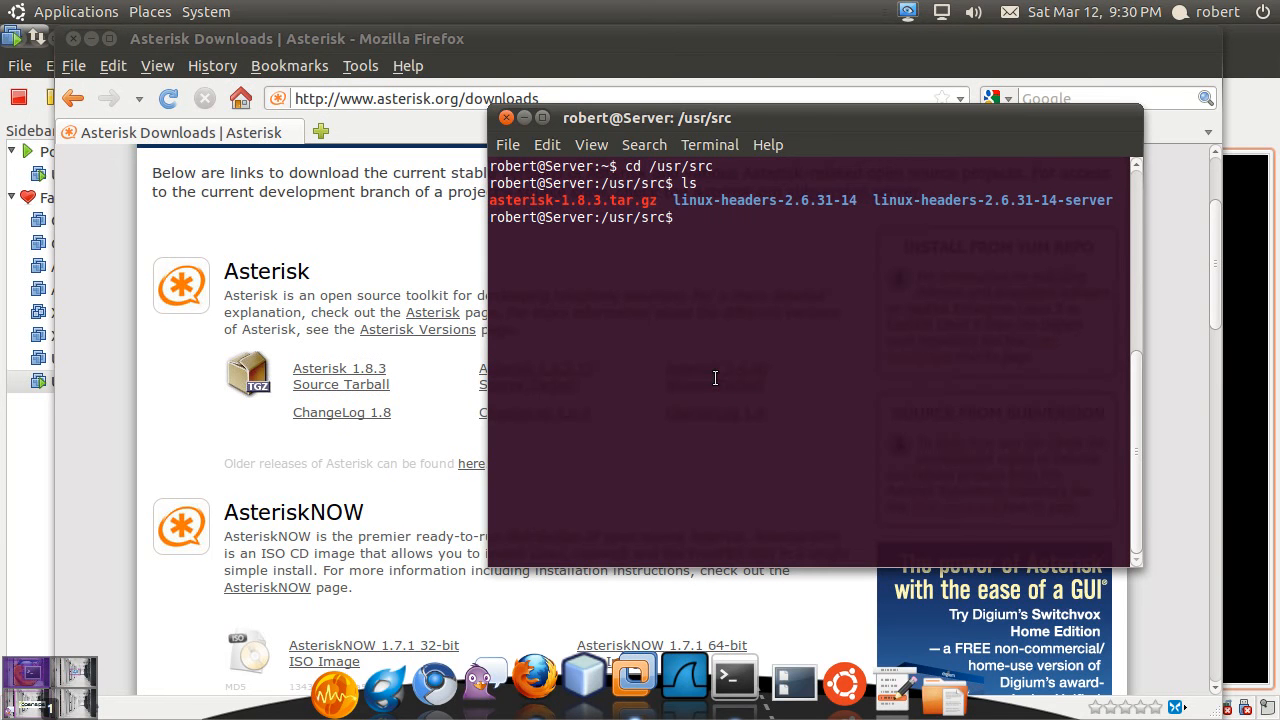
pyautogui.write('wget')
# Start a wget of the pasted tarball address, then switch to a root shell.
pyautogui.rightClick(715, 302)
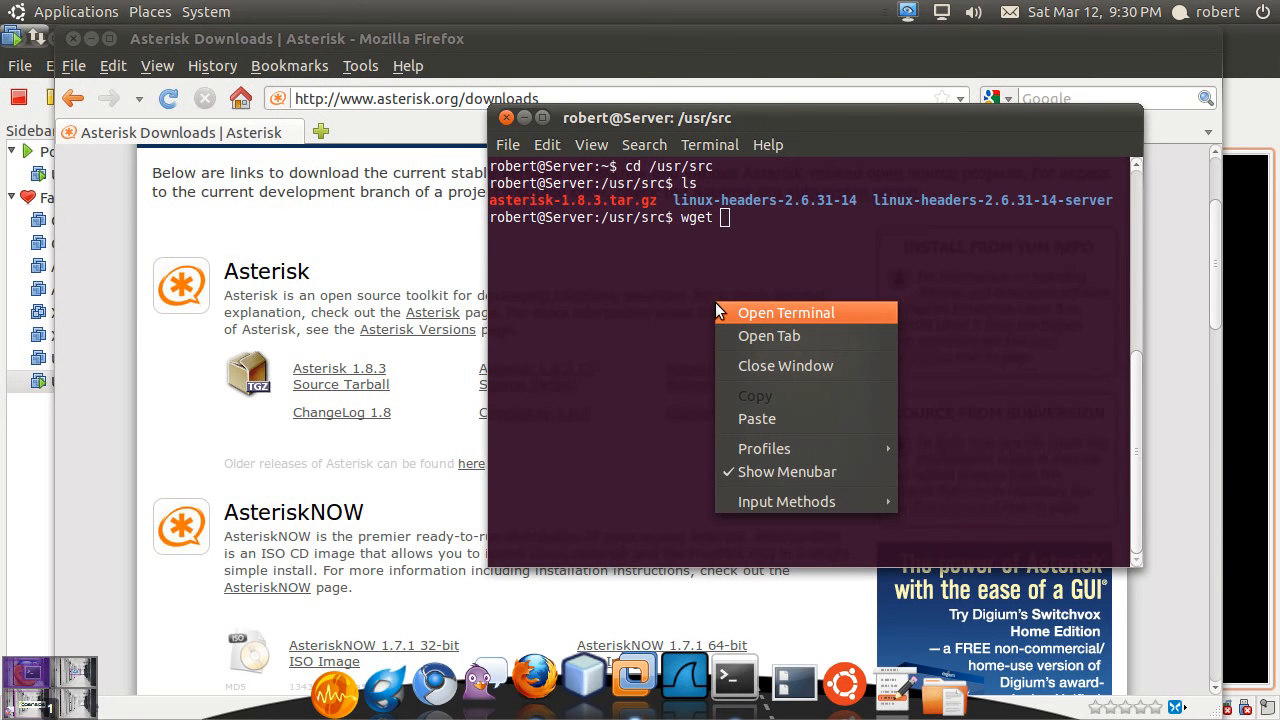
pyautogui.click(756, 418)
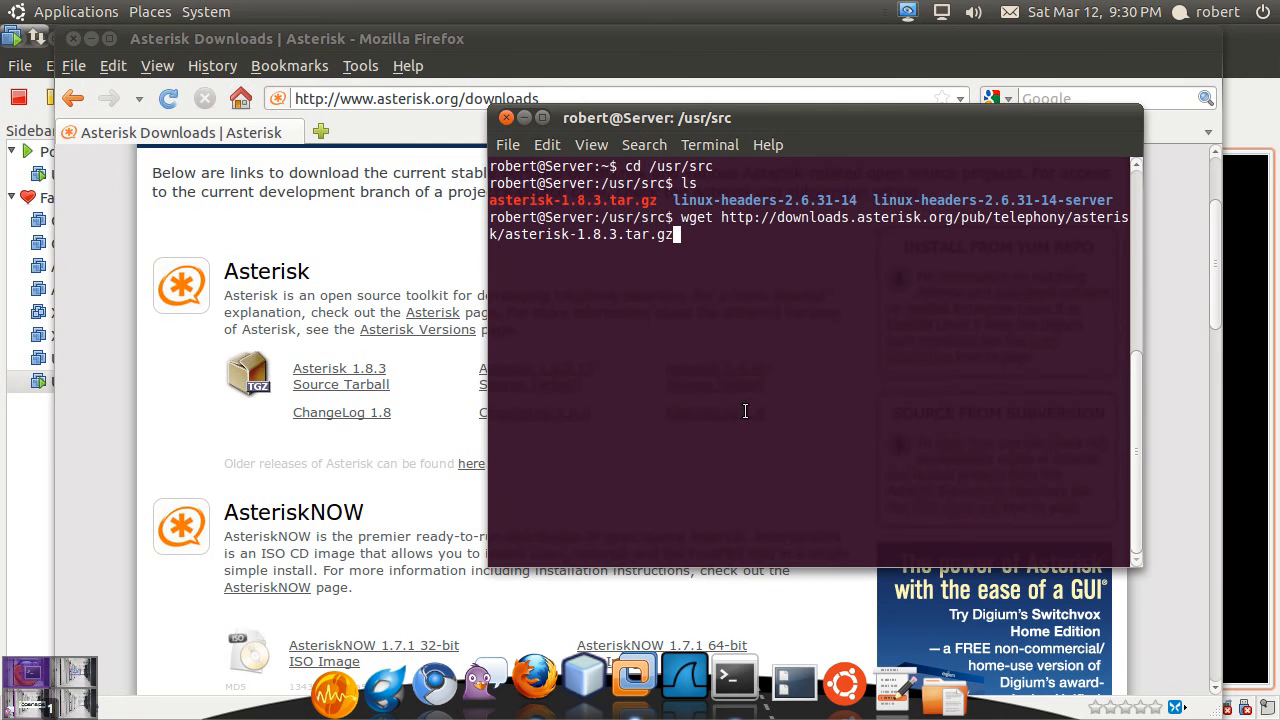
pyautogui.press('Return')
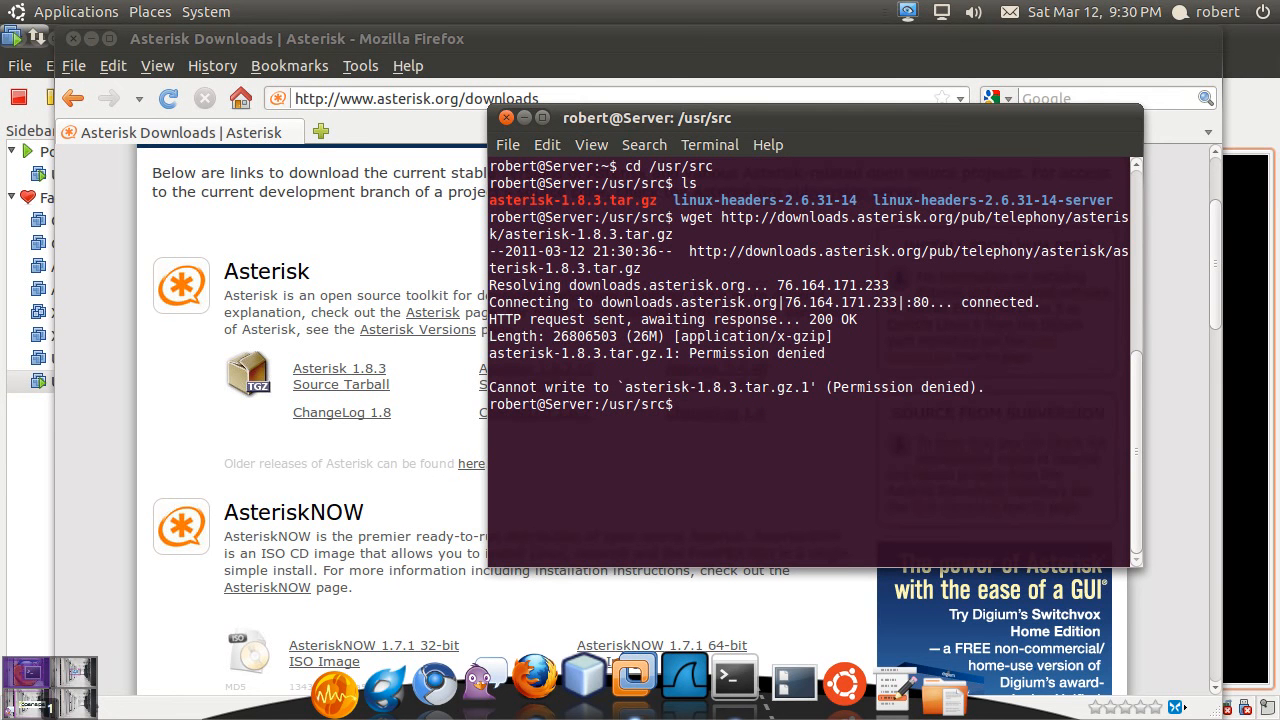
pyautogui.write('sudo -s')
pyautogui.press('Return')
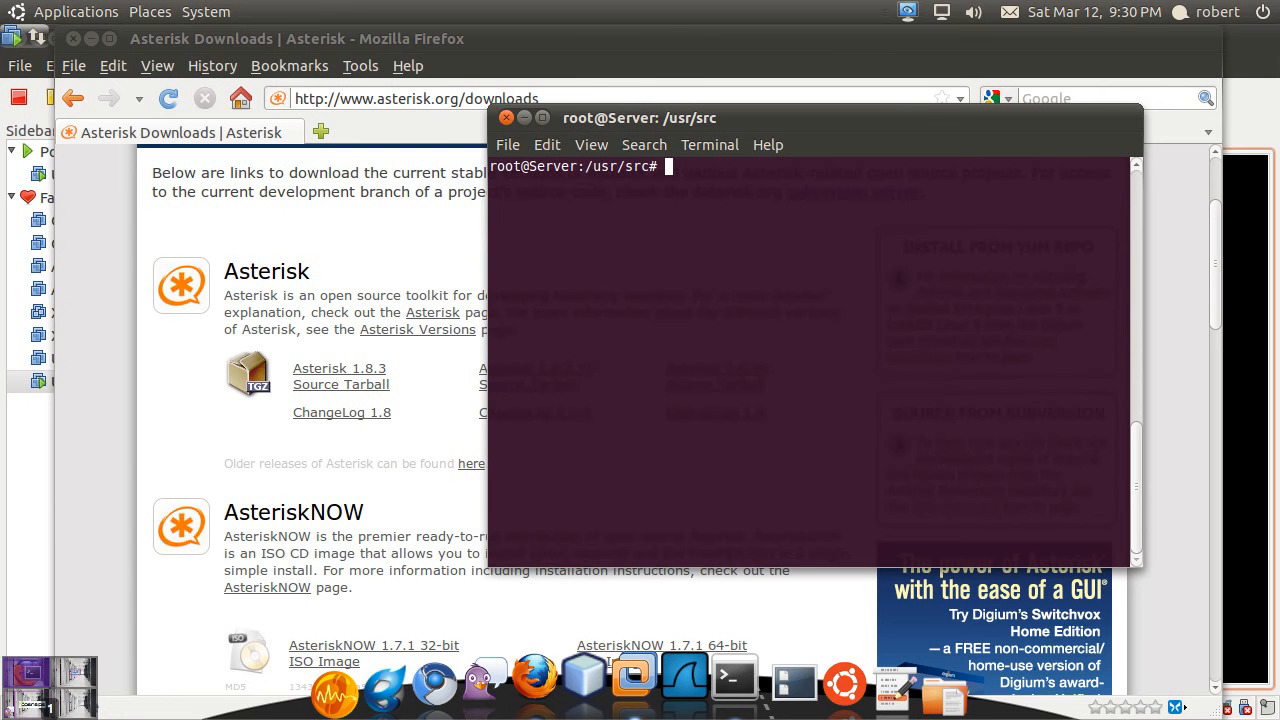
pyautogui.write('wget')
# Restart the wget as root, interrupt it, and list the directory.
pyautogui.rightClick(766, 270)
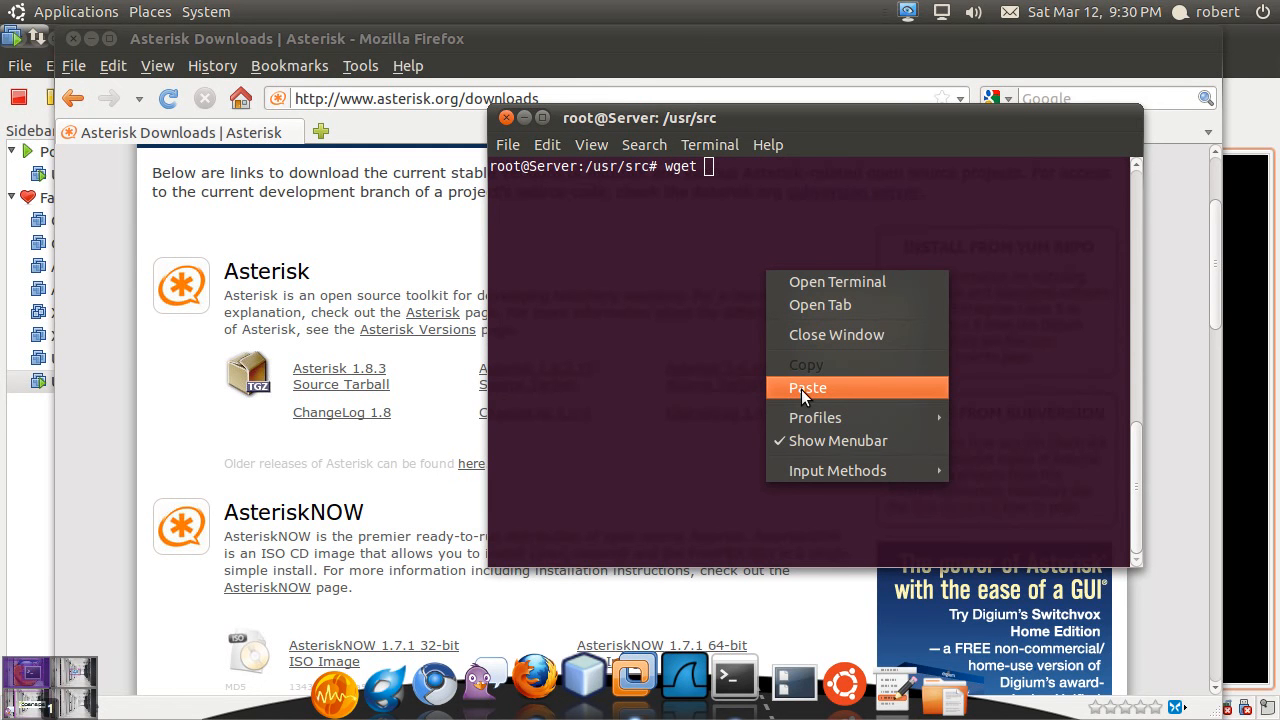
pyautogui.click(801, 389)
pyautogui.press('Return')
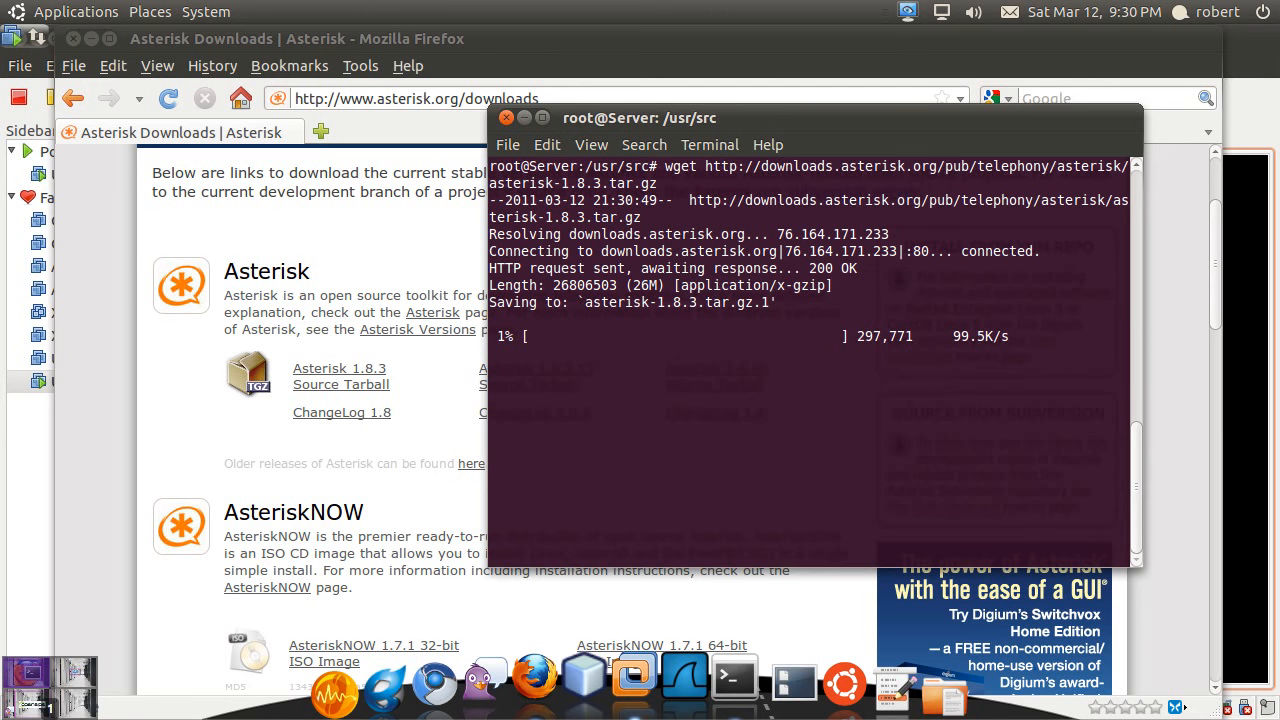
pyautogui.hotkey('ctrl', 'c')
pyautogui.write('clea')
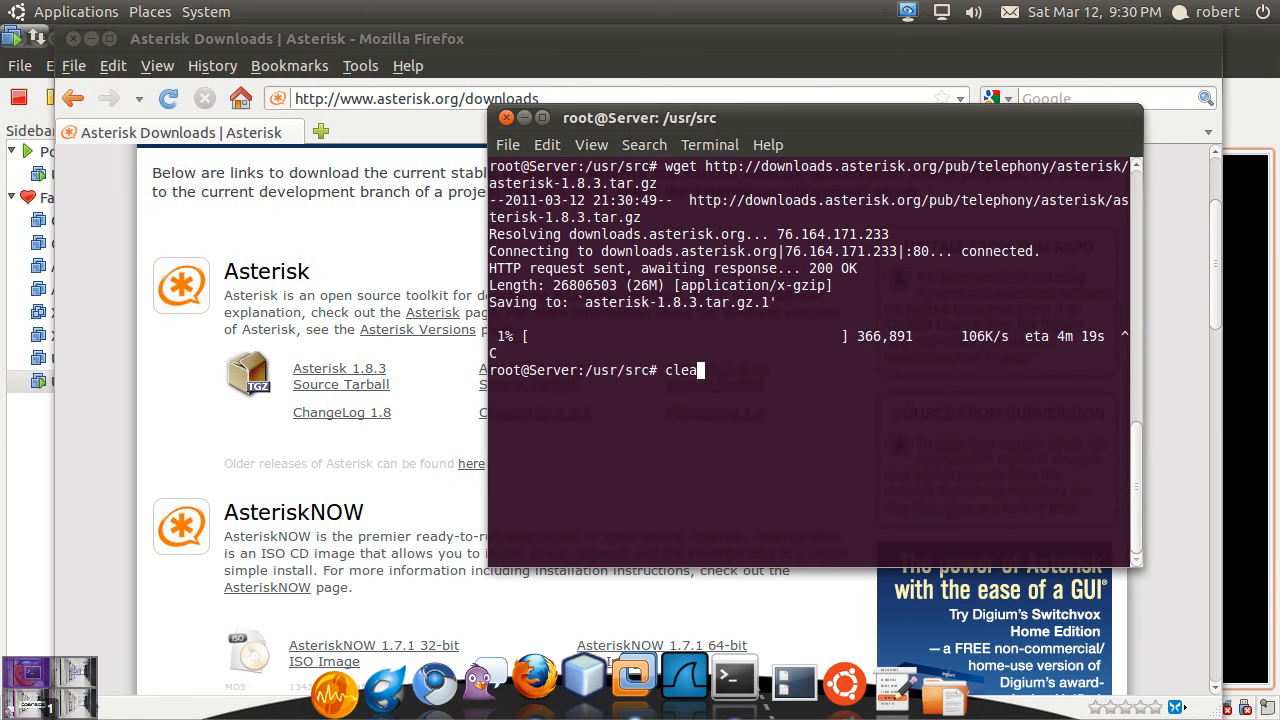
pyautogui.write('r')
pyautogui.press('Return')
pyautogui.write('ls')
pyautogui.press('Return')
pyautogui.write('rm ')
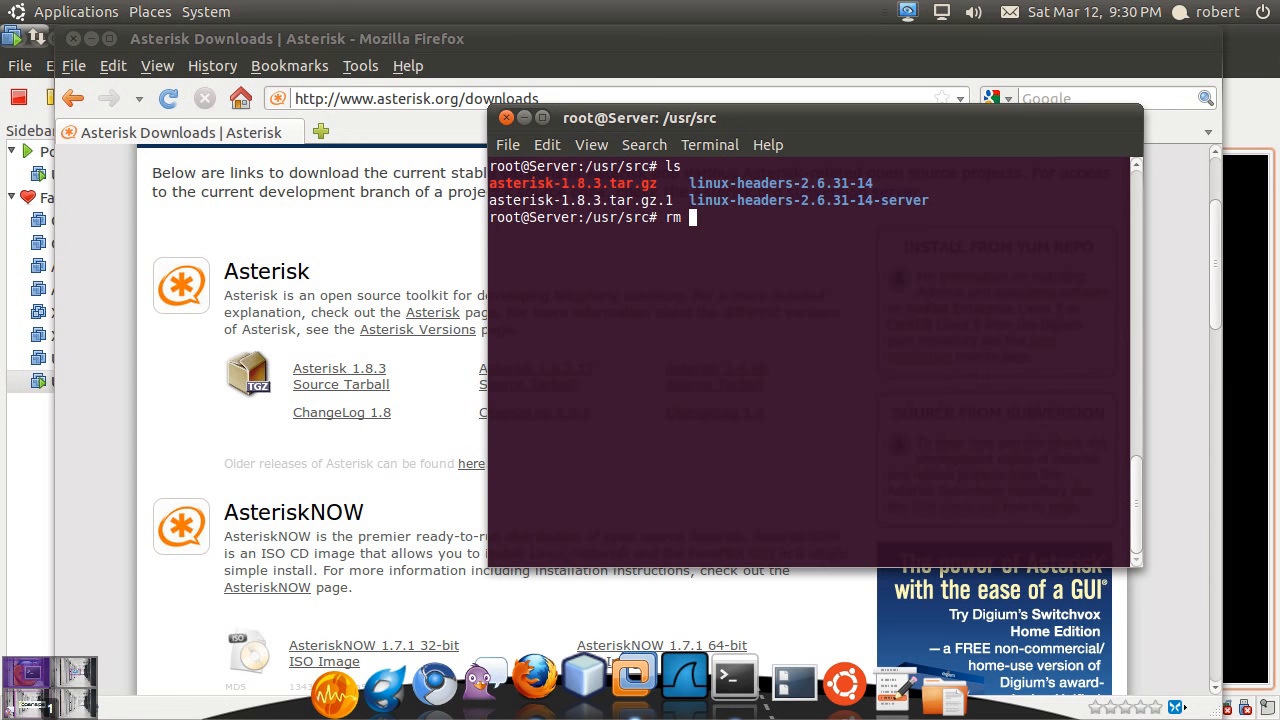
pyautogui.write('a')
# Remove the duplicate asterisk-1.8.3.tar.gz.1 download and clear the screen.
pyautogui.press('Tab')
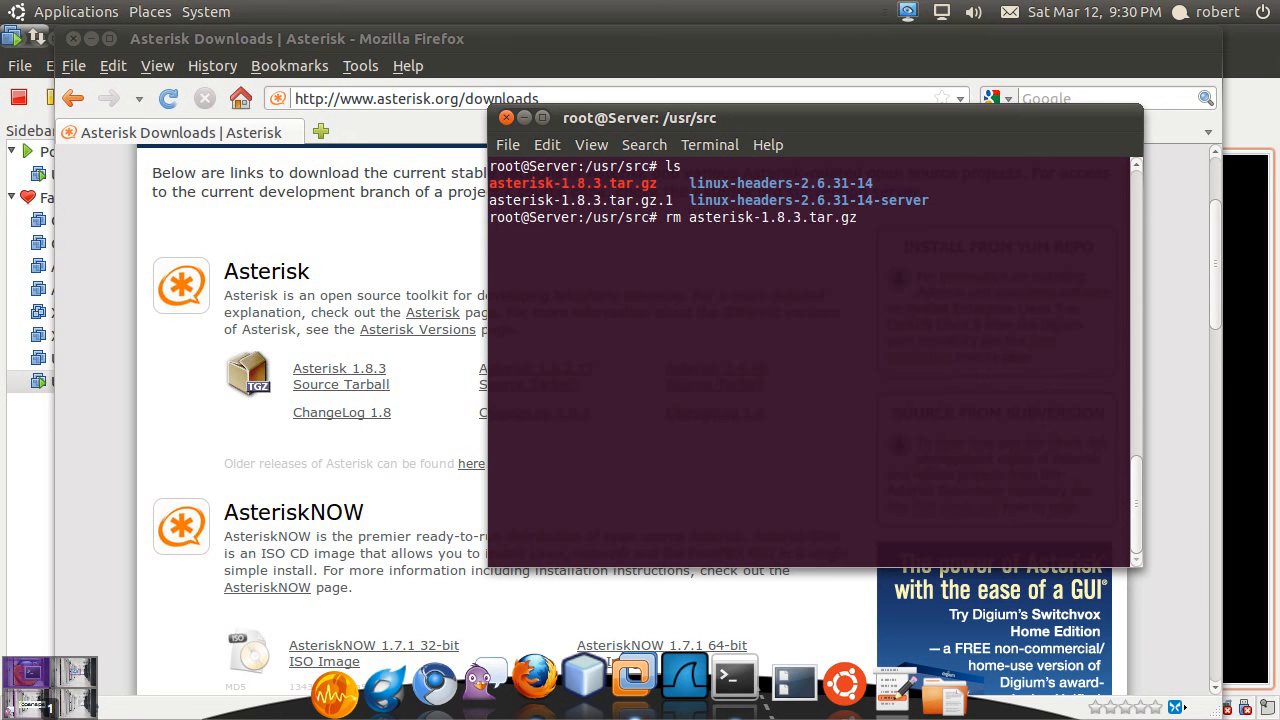
pyautogui.write('.1')
pyautogui.press('Return')
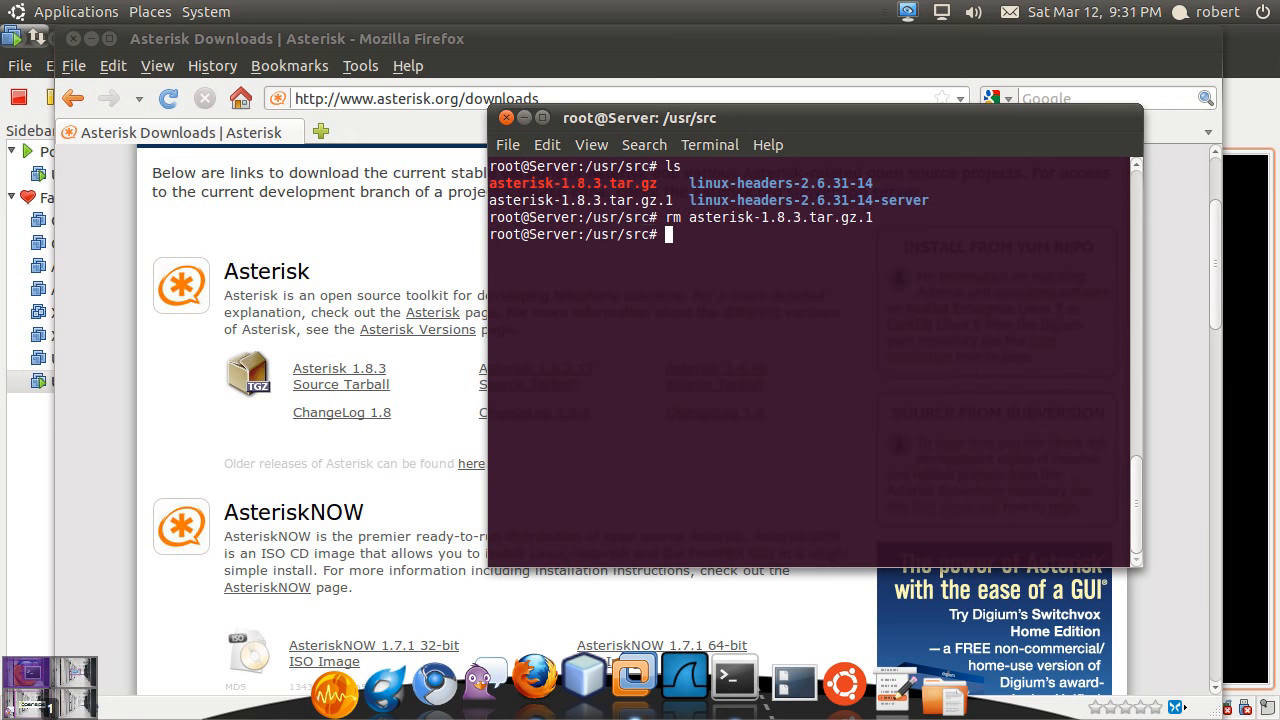
pyautogui.hotkey('ctrl', 'l')
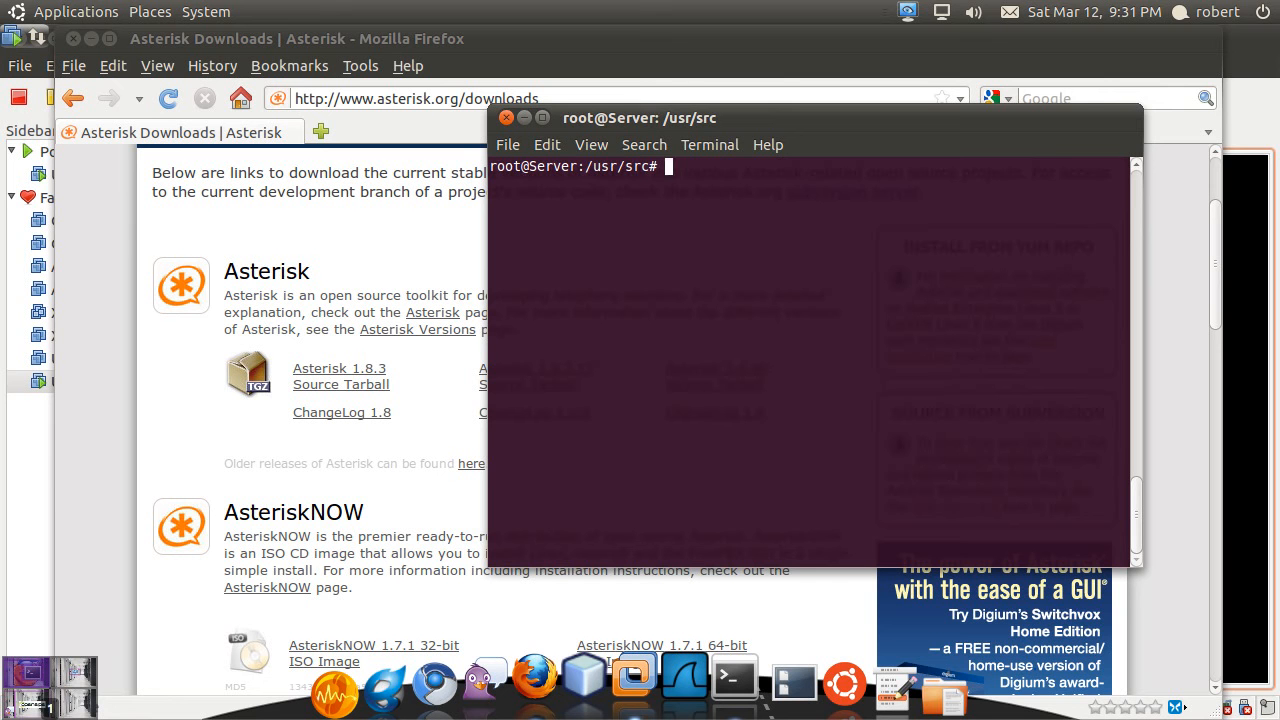
pyautogui.write('apt-get')
pyautogui.write(' install gcc ')
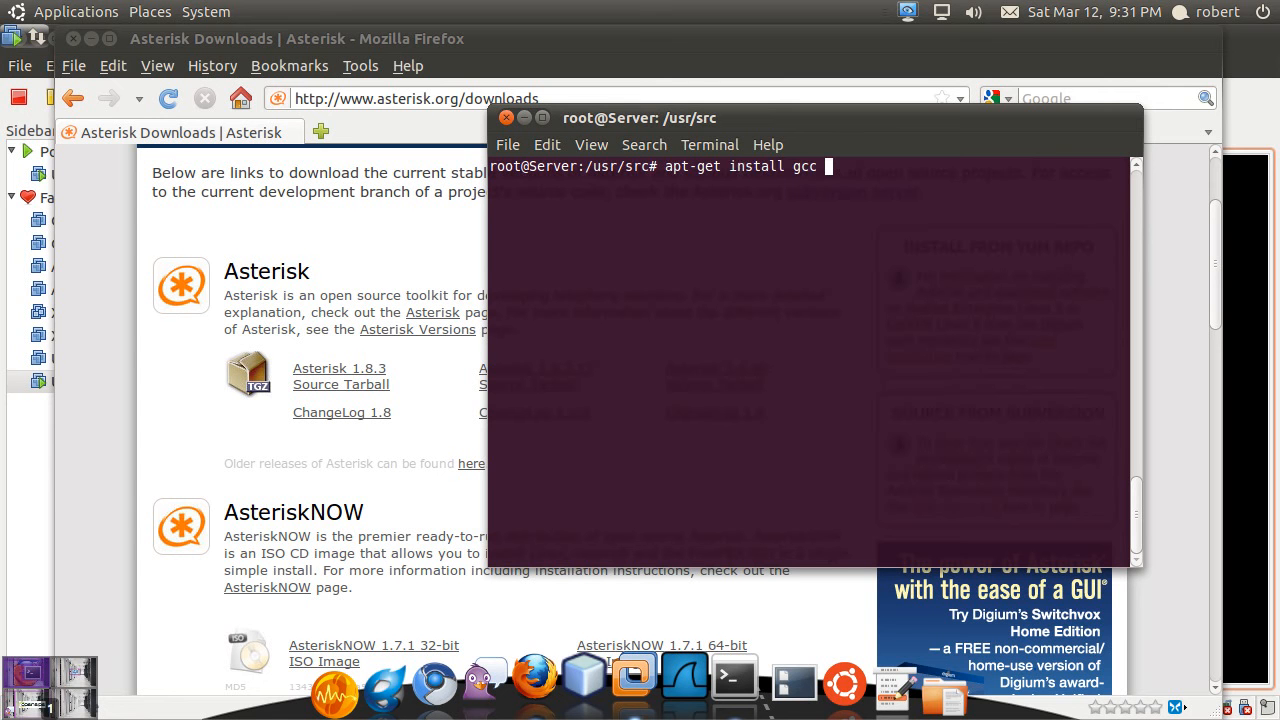
pyautogui.write('g++')
# Run apt-get install gcc g++, then a mistyped ncurses package command.
pyautogui.press('Return')
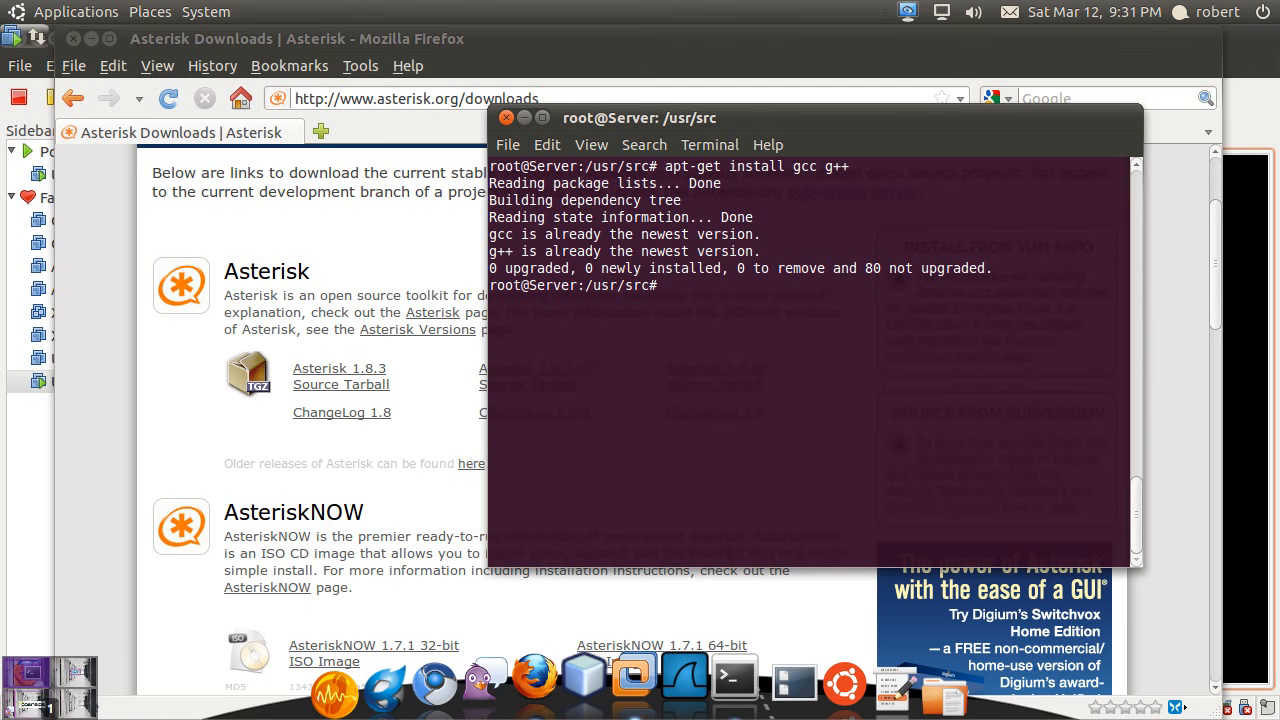
pyautogui.write('apt')
pyautogui.write('-get')
pyautogui.write('ncu')
pyautogui.write('rses-')
pyautogui.write('base l')
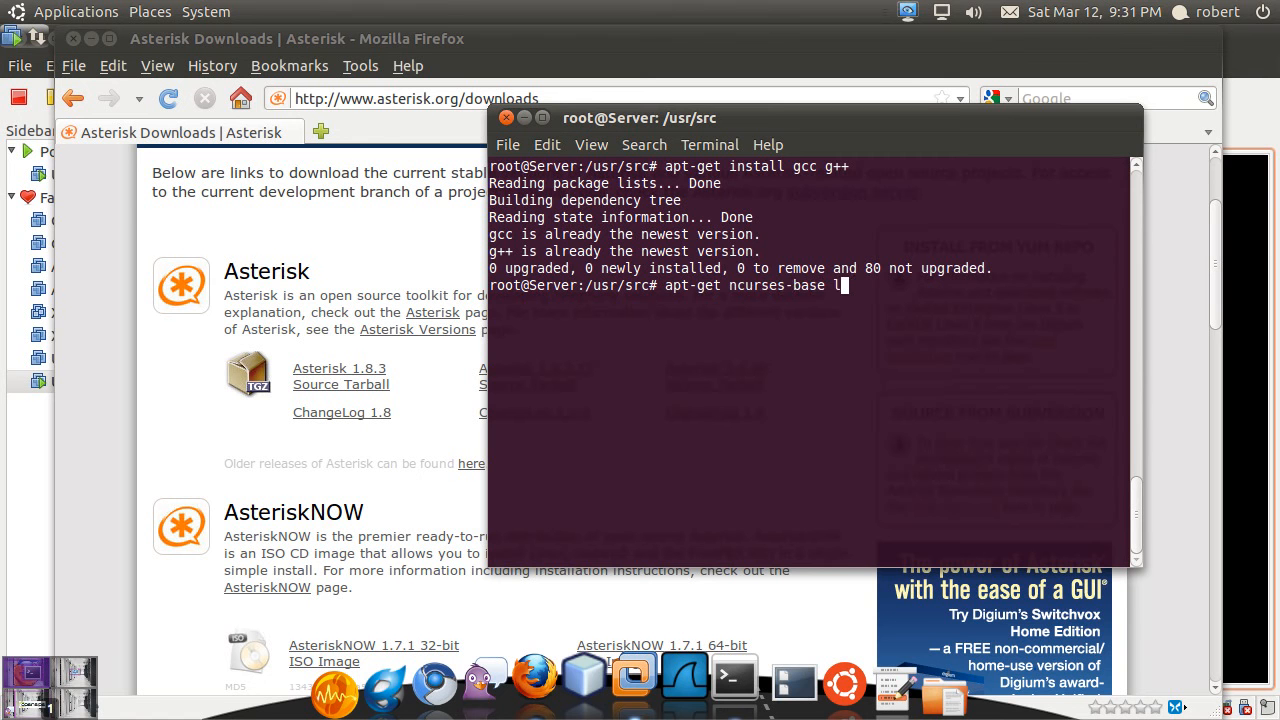
pyautogui.write('ib')
pyautogui.write('ncurss')
pyautogui.press('BackSpace')
pyautogui.write('es5-dev')
pyautogui.press('Return')
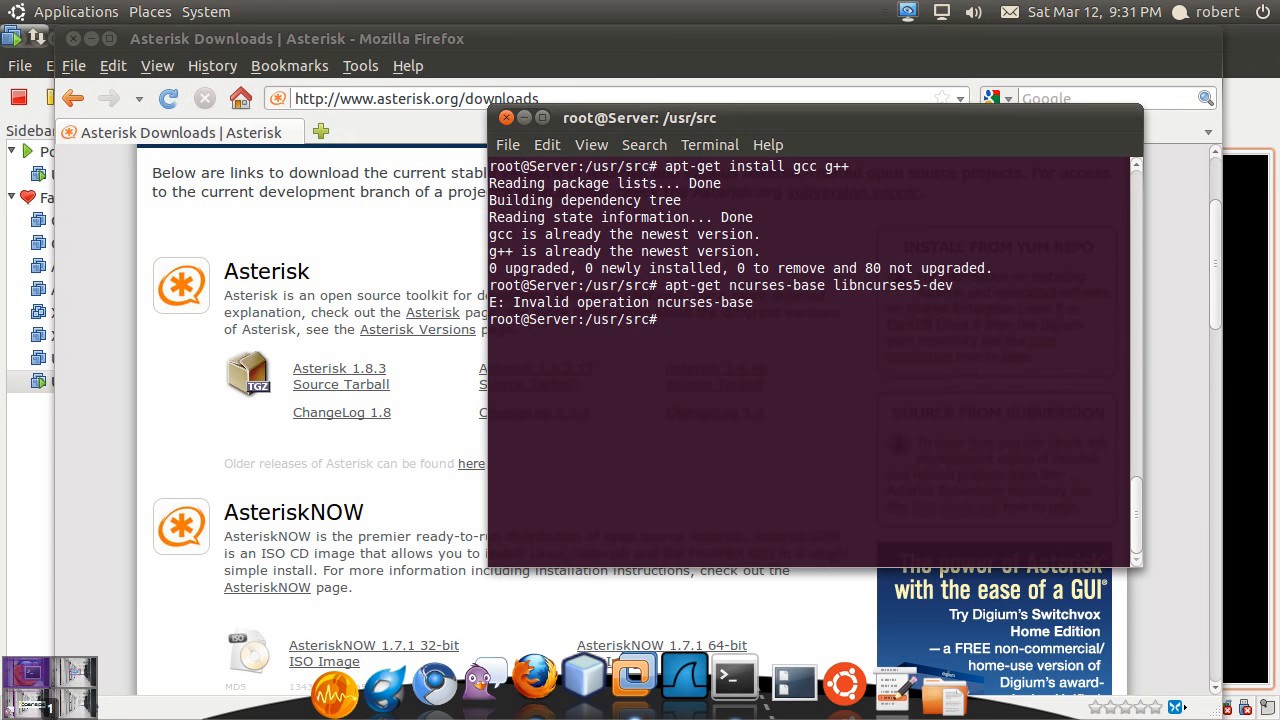
# Install ncurses-base libncurses5-dev with the corrected command, then libxml2 and libxml2-dev.
pyautogui.press('Up')
pyautogui.press('Left')
pyautogui.press('Left')
pyautogui.press('Left')
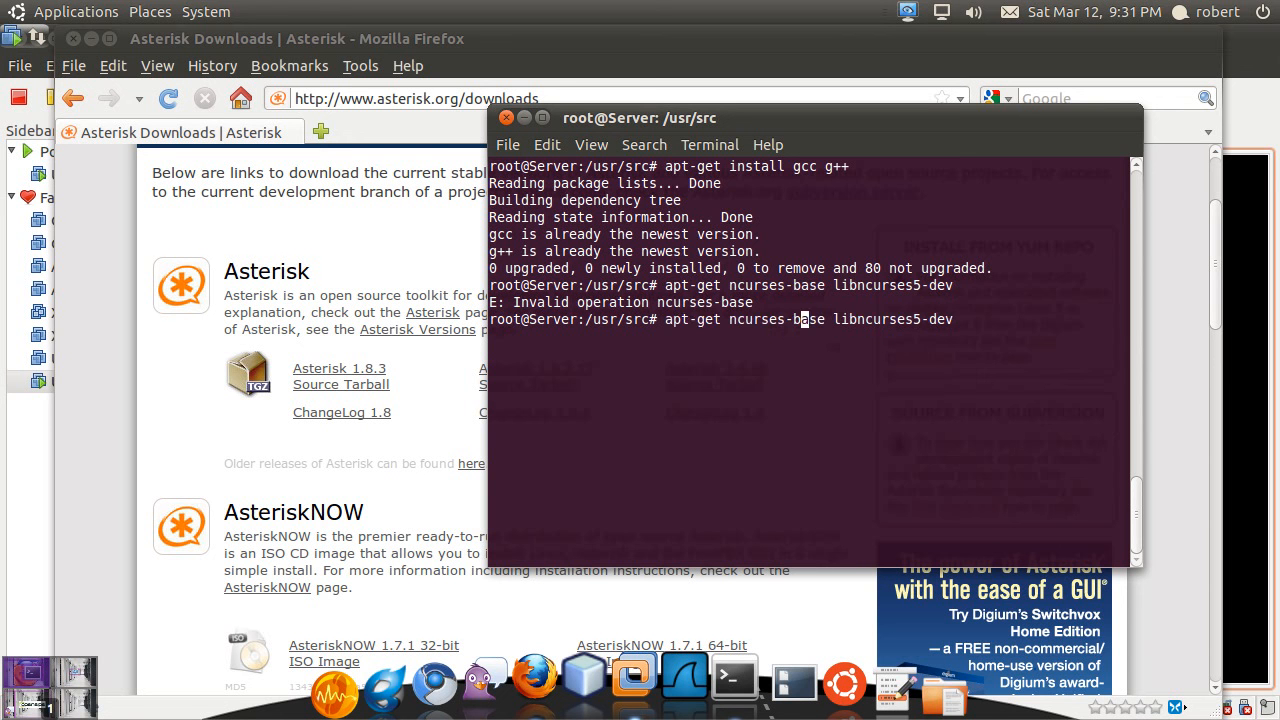
pyautogui.press('Left')
pyautogui.press('Left')
pyautogui.press('Left')
pyautogui.write('install')
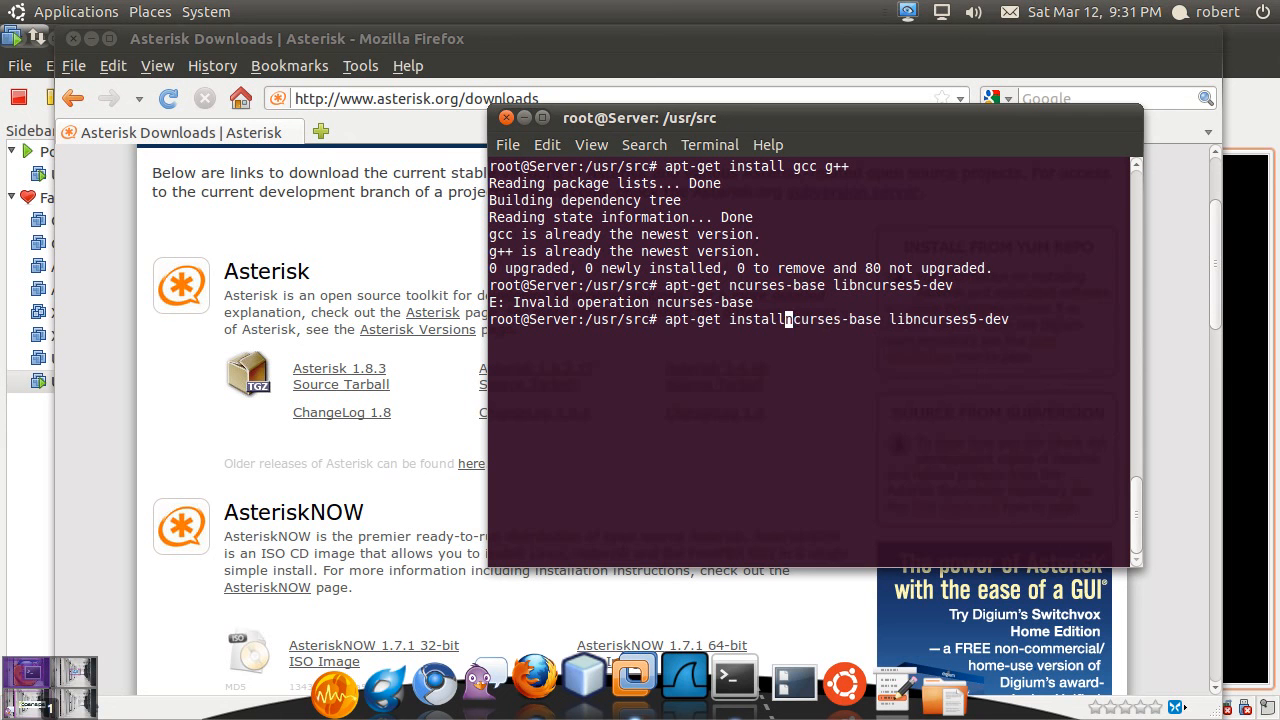
pyautogui.press('Return')
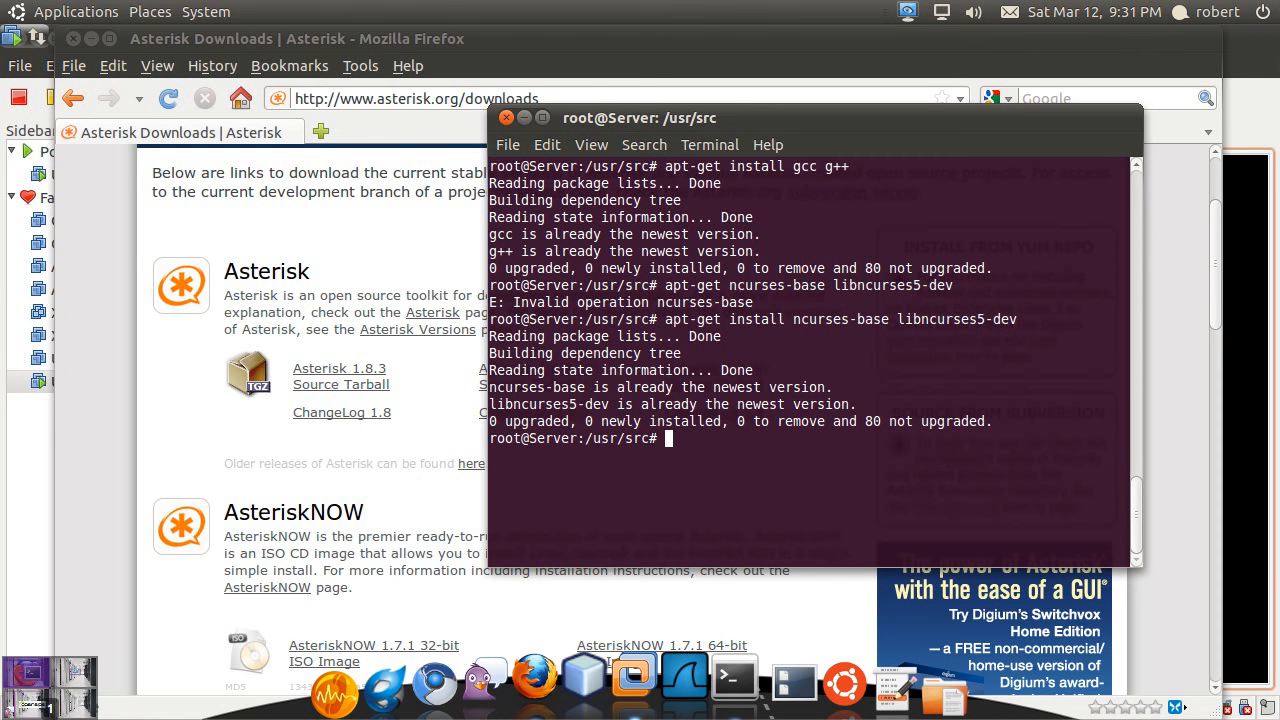
pyautogui.write('apt-')
pyautogui.write('get install ')
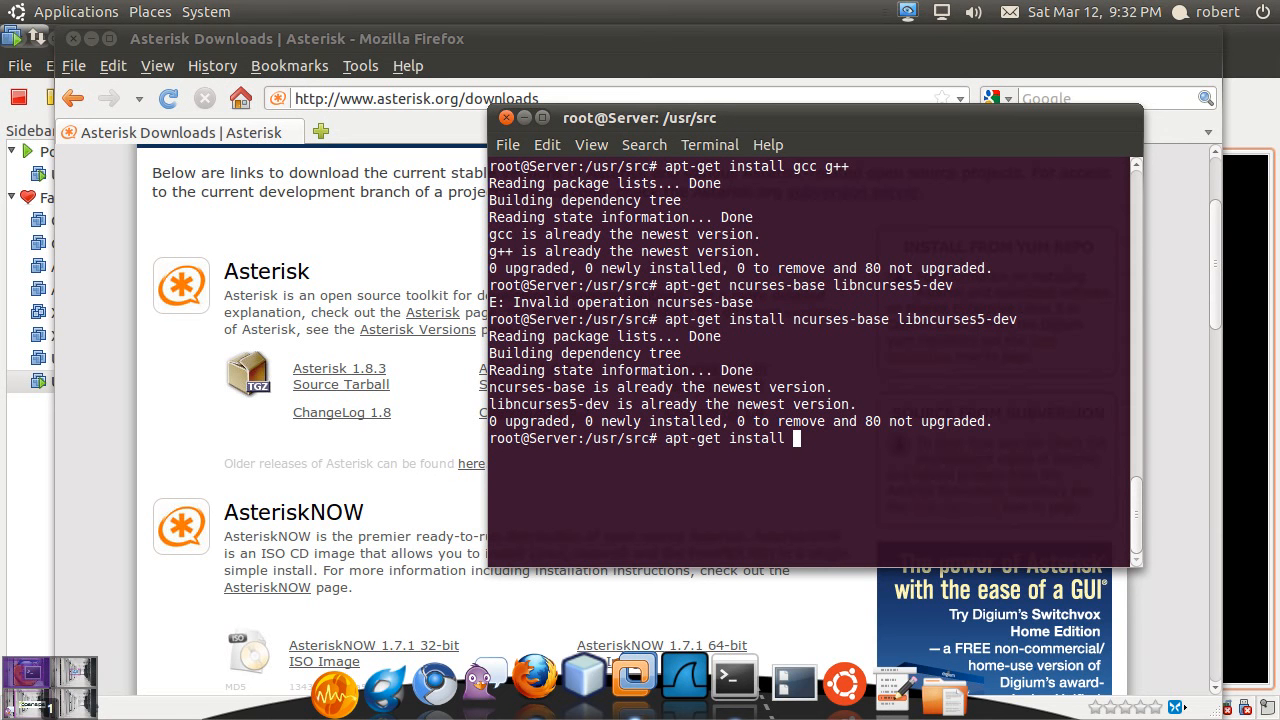
pyautogui.write('libxml2 libxm')
pyautogui.write(' libm')
pyautogui.write('xl')
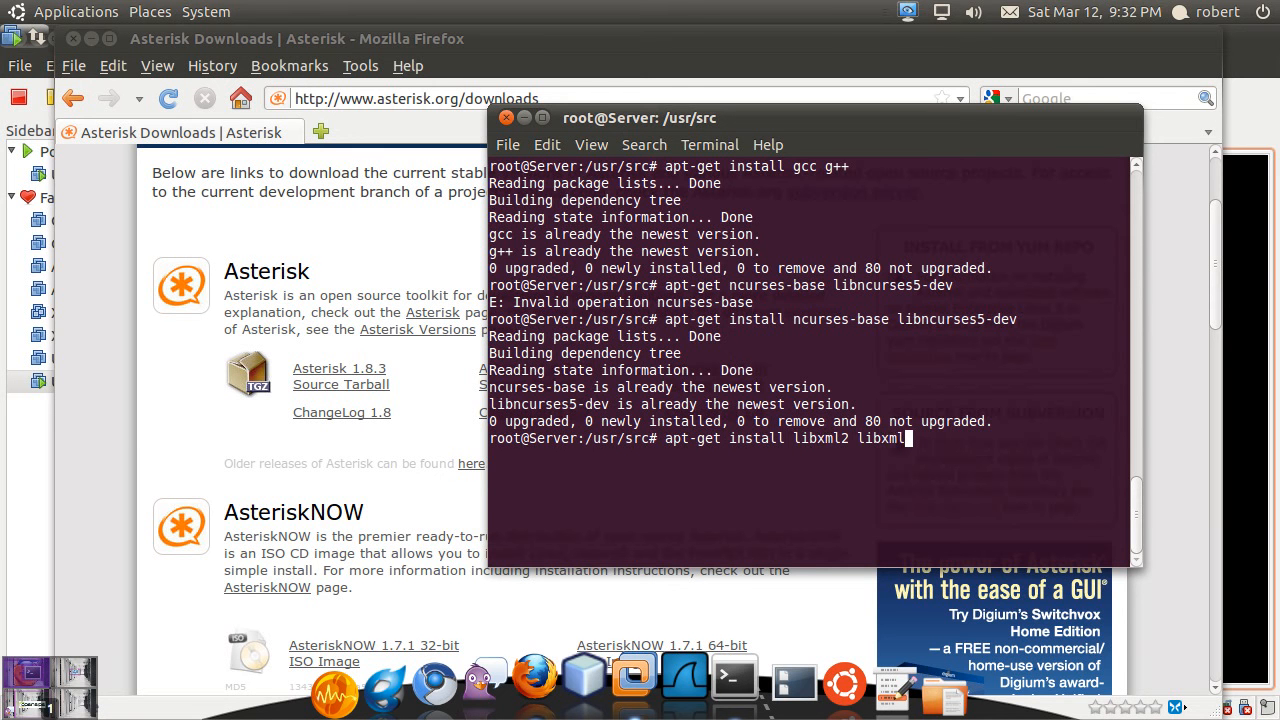
pyautogui.write('2-dev')
pyautogui.press('Return')
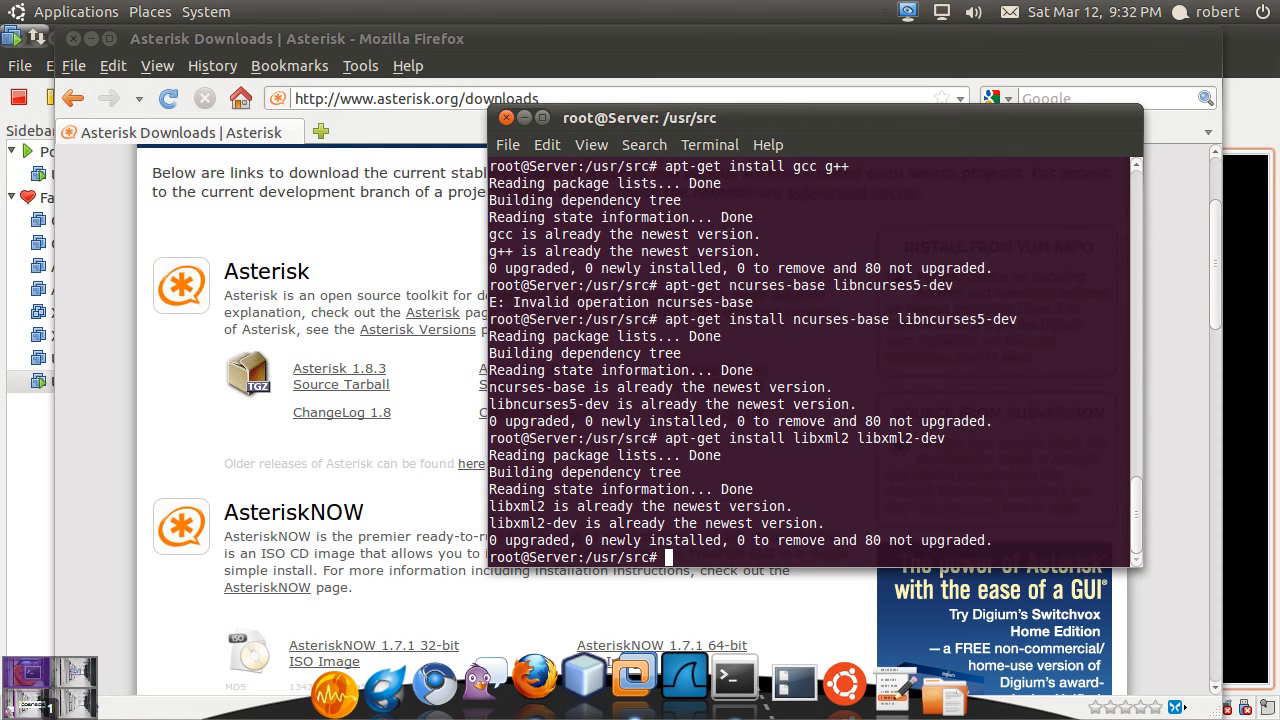
pyautogui.write('apt-')
pyautogui.write('get install')
pyautogui.write('lib')
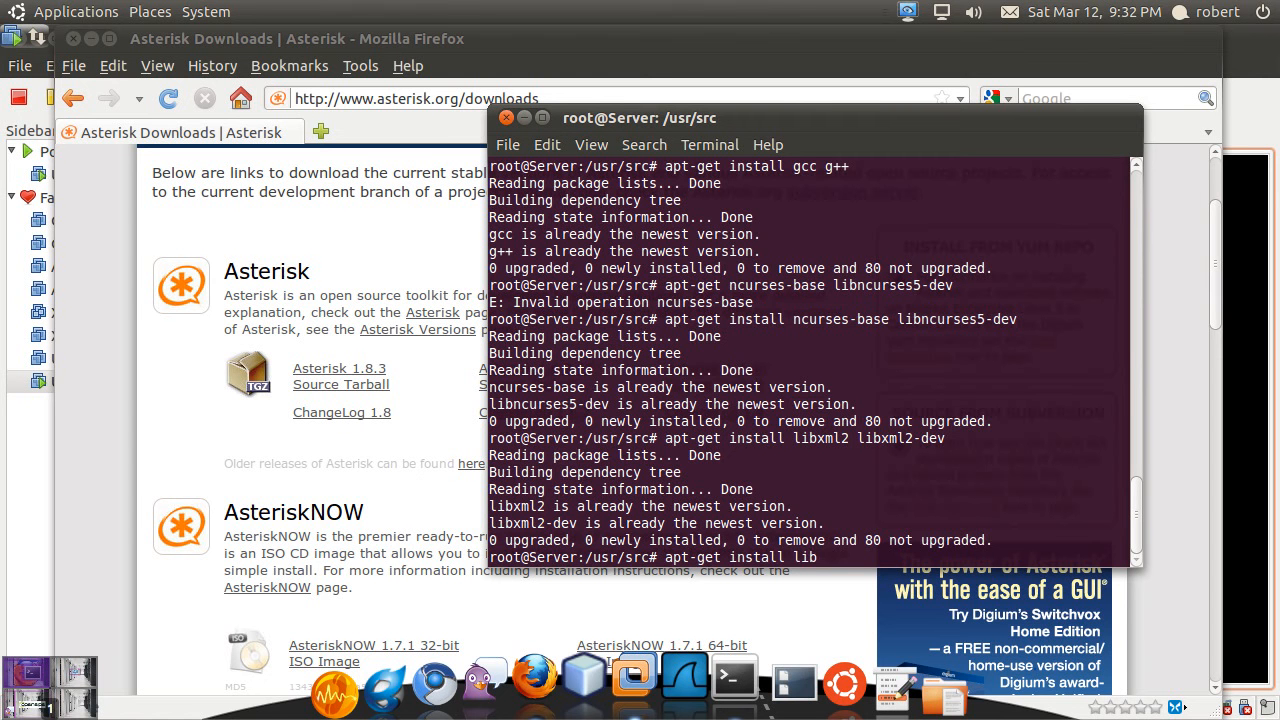
pyautogui.write('new')
pyautogui.write('t')
pyautogui.write('0.5')
pyautogui.write('2 ')
pyautogui.write('libn')
pyautogui.write('ewt')
pyautogui.write('-dev')
# Install libnewt0.52 and libnewt-dev, confirming the extra libslang2-dev and libpng12-dev packages.
pyautogui.press('Return')
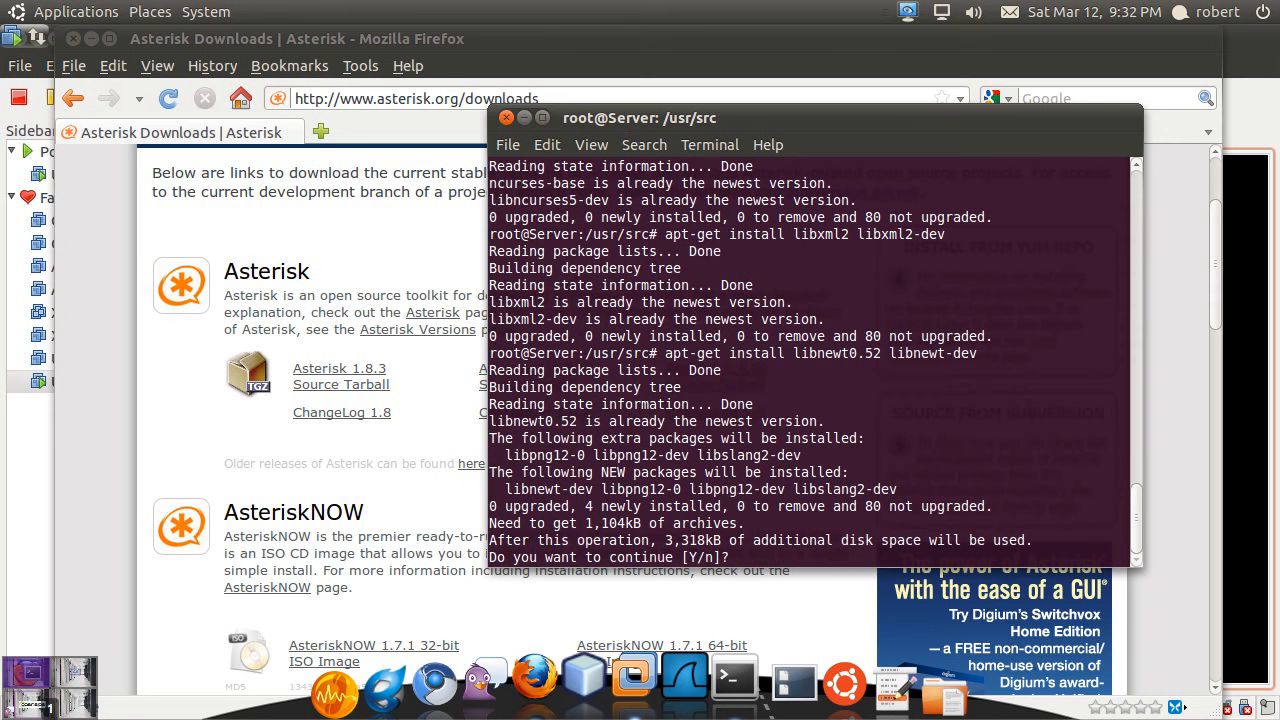
pyautogui.write('y')
pyautogui.press('Return')
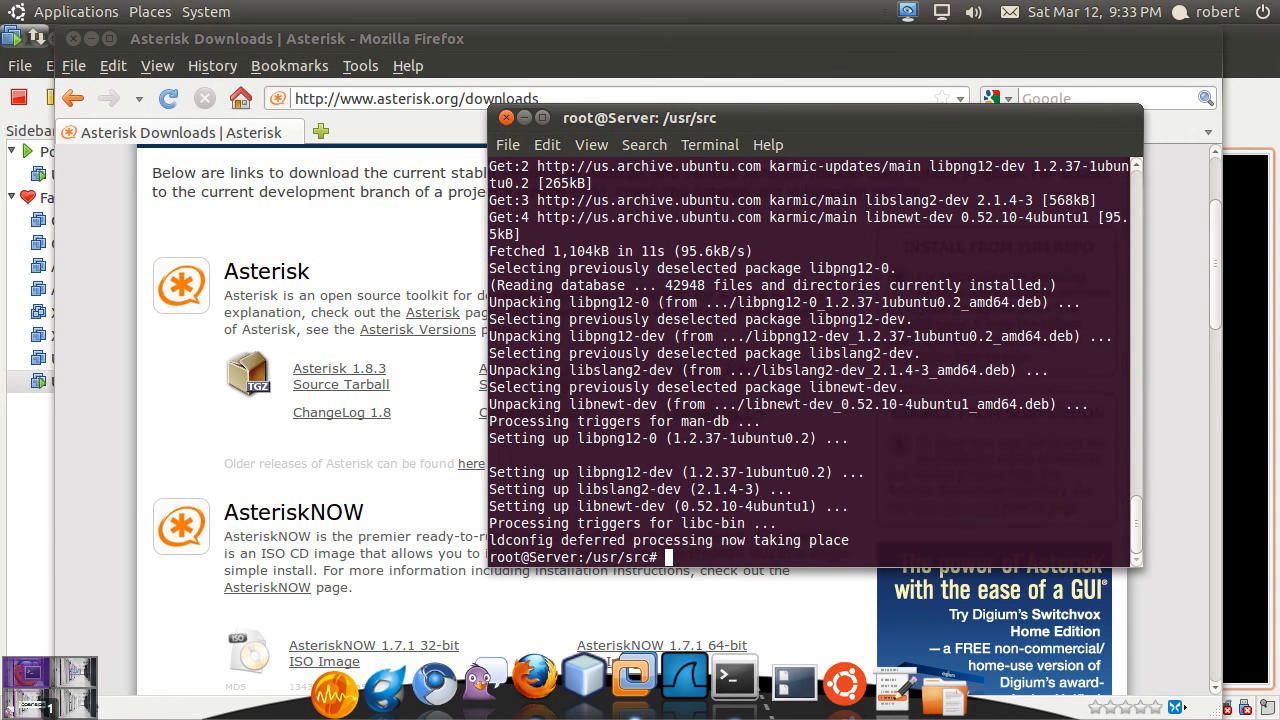
# Extract asterisk-1.8.3.tar.gz with tar zxvf in /usr/src.
pyautogui.hotkey('ctrl', 'l')
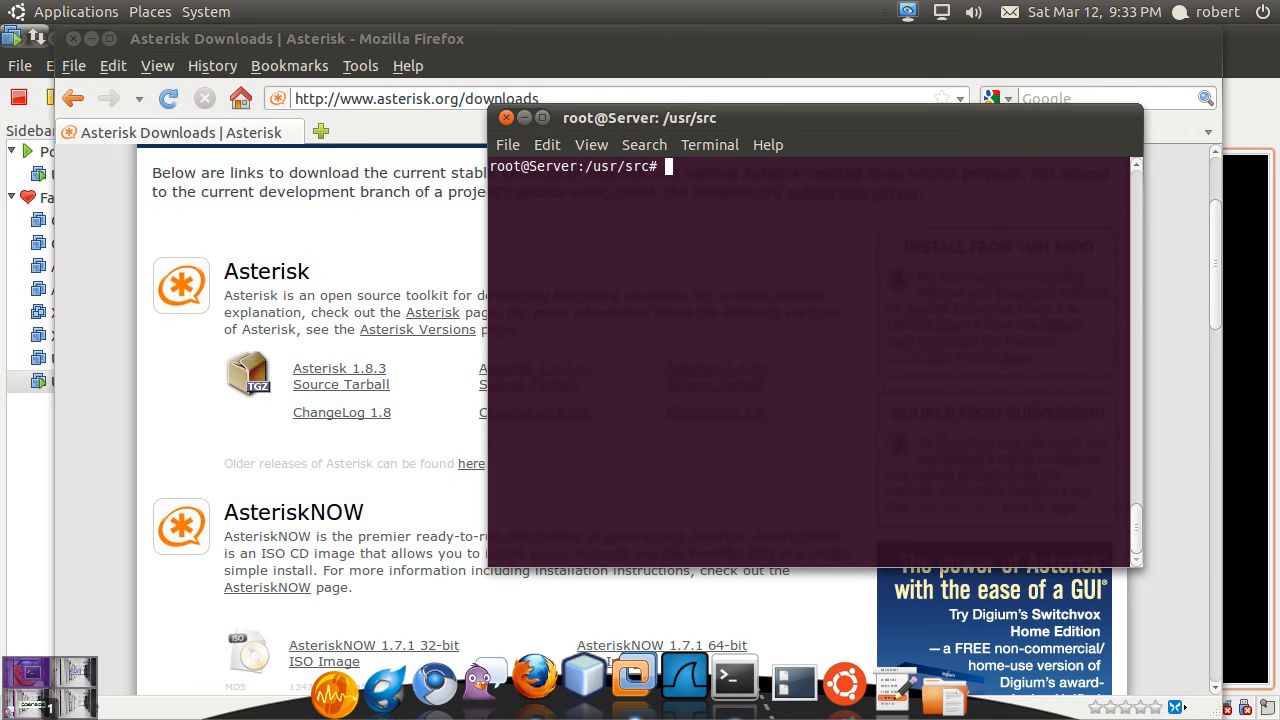
pyautogui.write('ls')
pyautogui.press('Return')
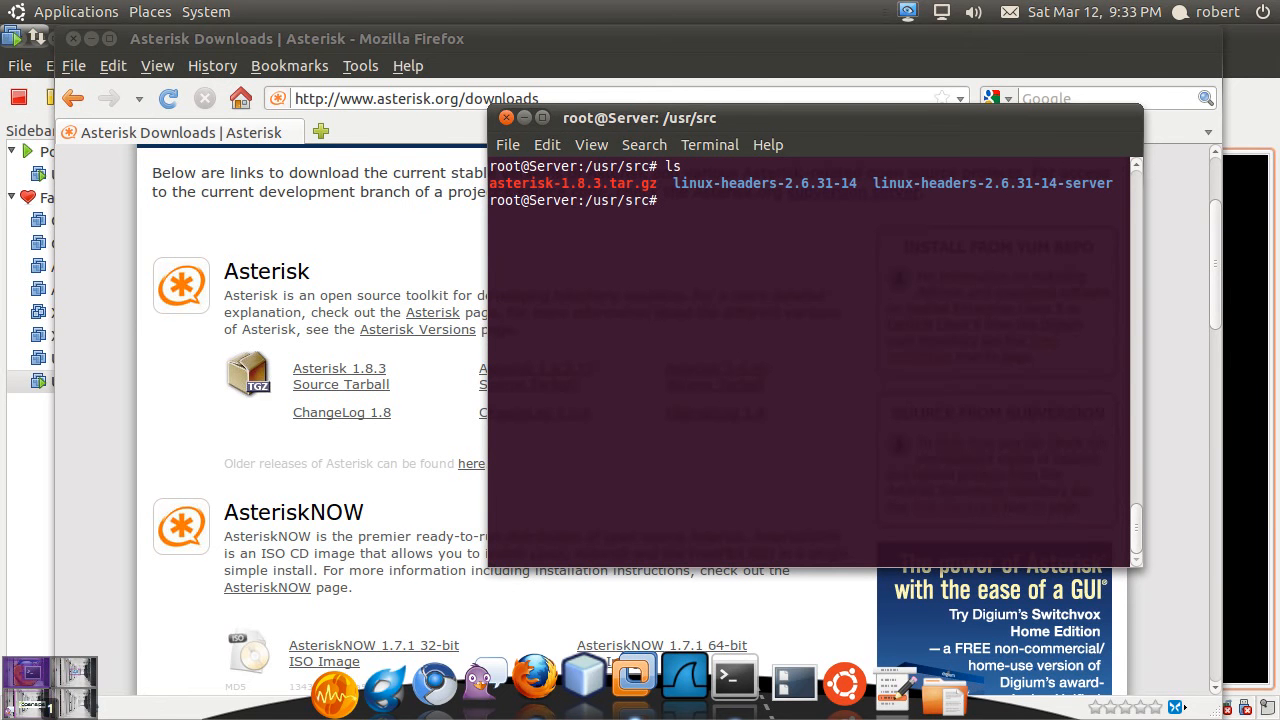
pyautogui.write('tar')
pyautogui.write(' zxvf')
pyautogui.write('a')
pyautogui.press('Tab')
pyautogui.press('Return')
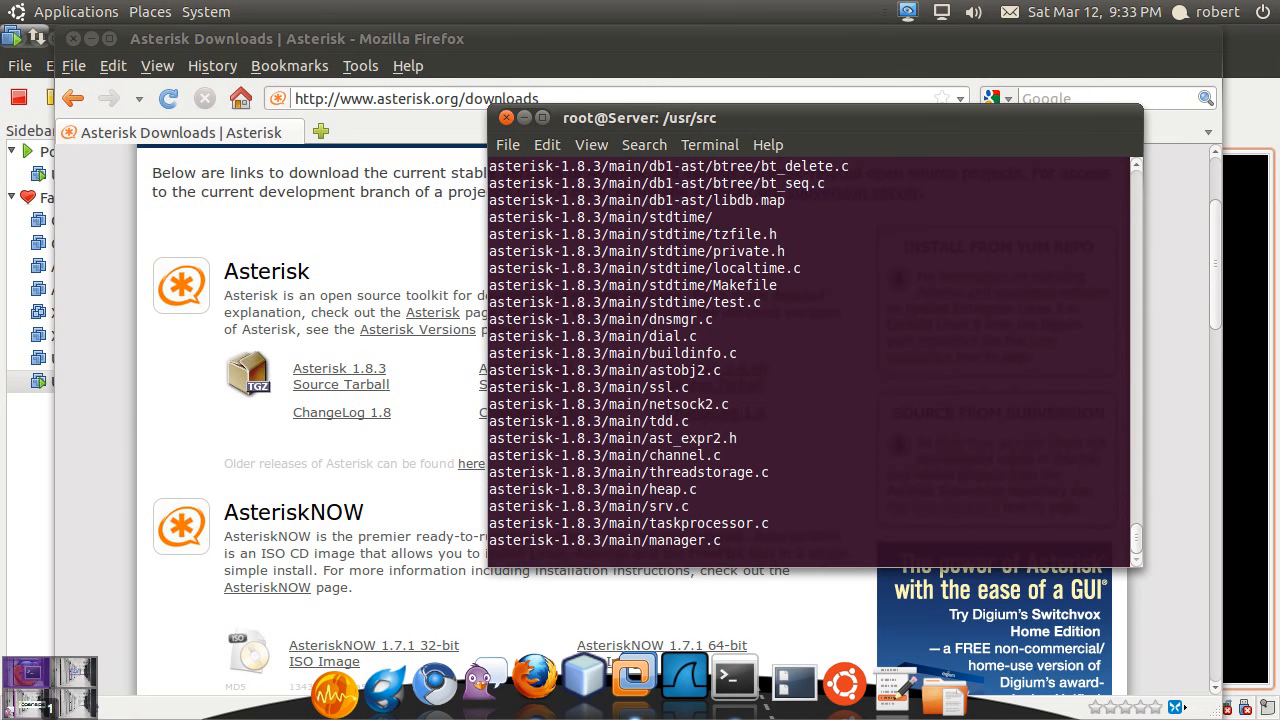
pyautogui.write('ls')
# Change into the extracted asterisk-1.8.3 folder and list its contents.
pyautogui.press('Return')
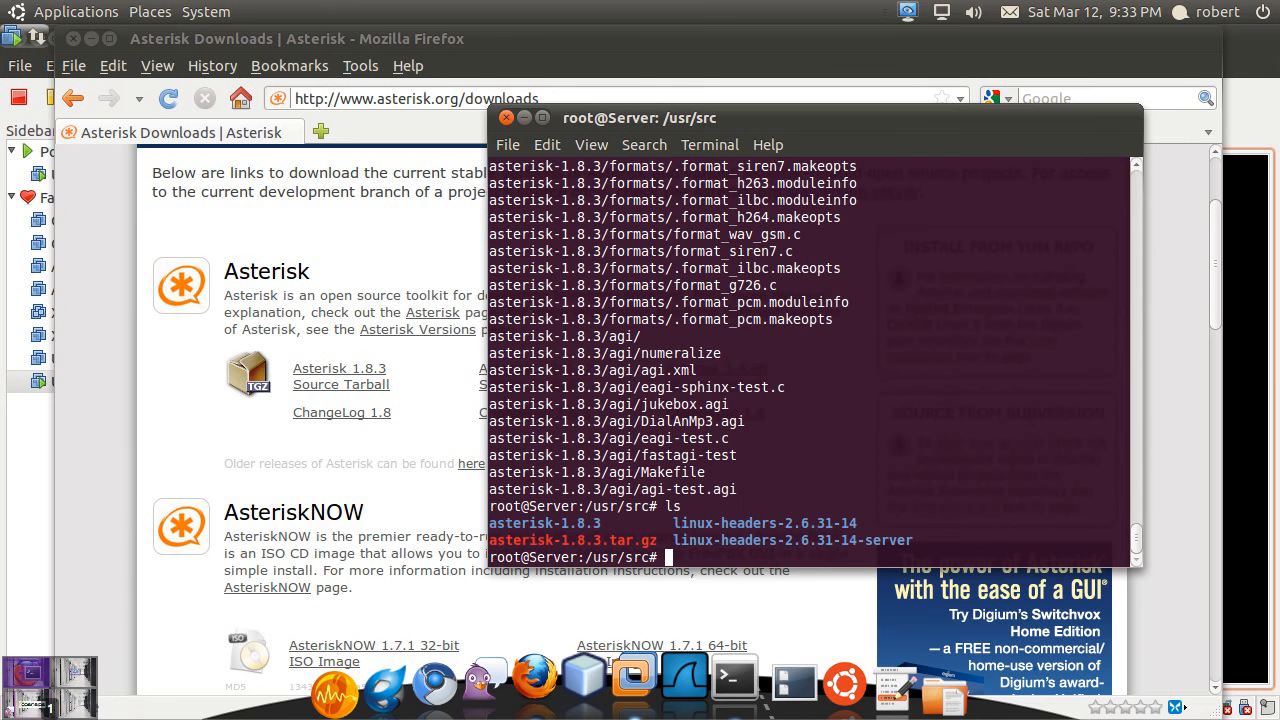
pyautogui.write('cd as')
pyautogui.press('Tab')
pyautogui.press('Return')
pyautogui.write('ls')
pyautogui.press('Return')
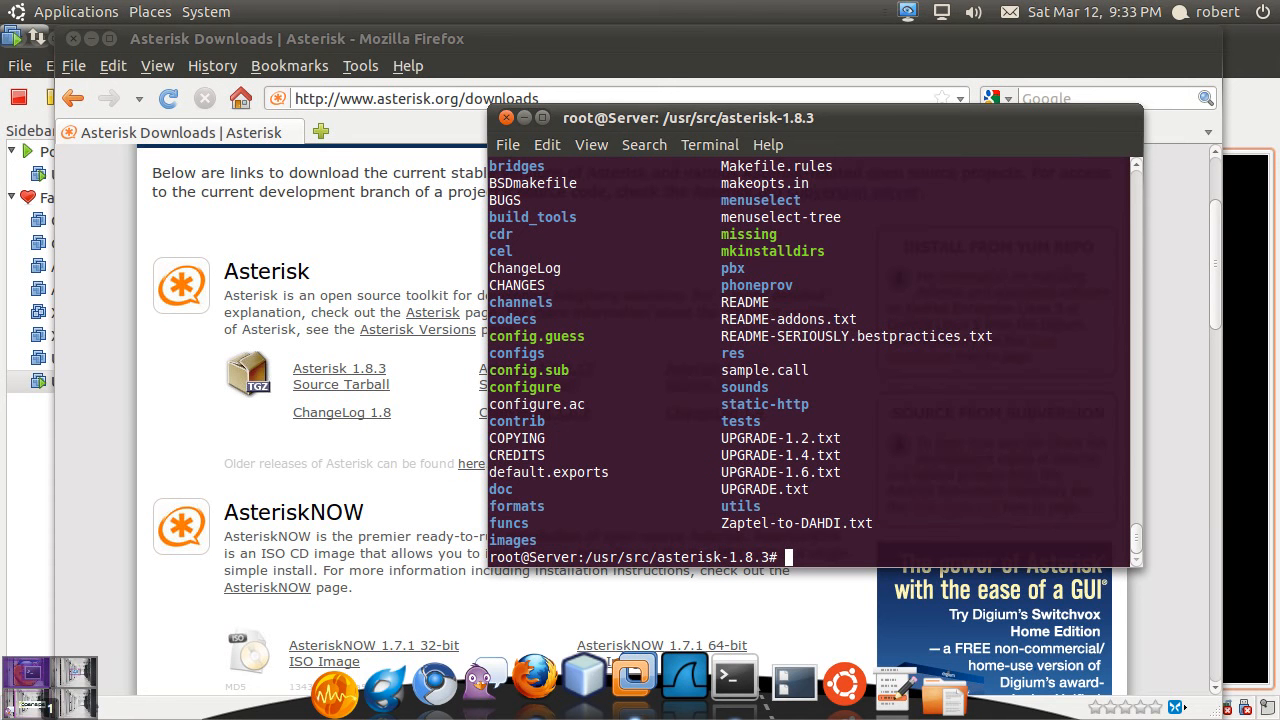
pyautogui.write('./c')
pyautogui.write('onfi')
pyautogui.write('gure')
# Run ./configure and highlight the linux-gnu x86_64 host summary in its output.
pyautogui.press('Return')
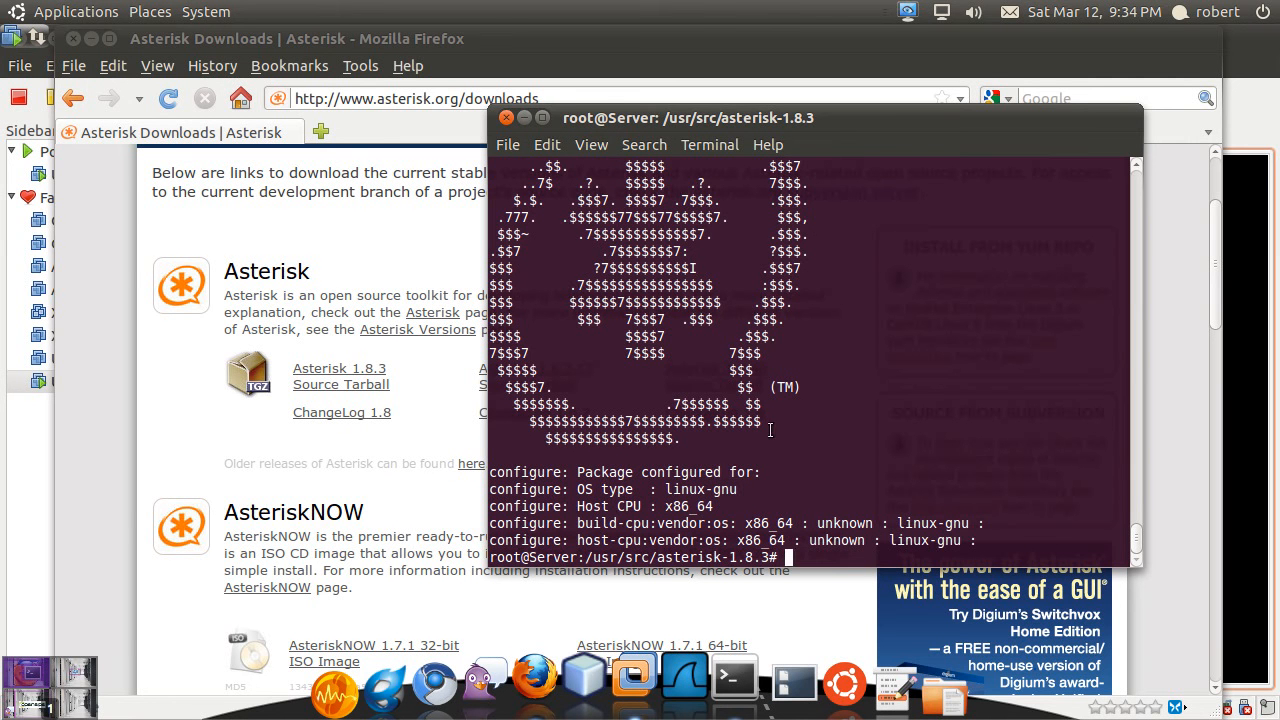
pyautogui.moveTo(770, 430); pyautogui.dragTo(652, 352)
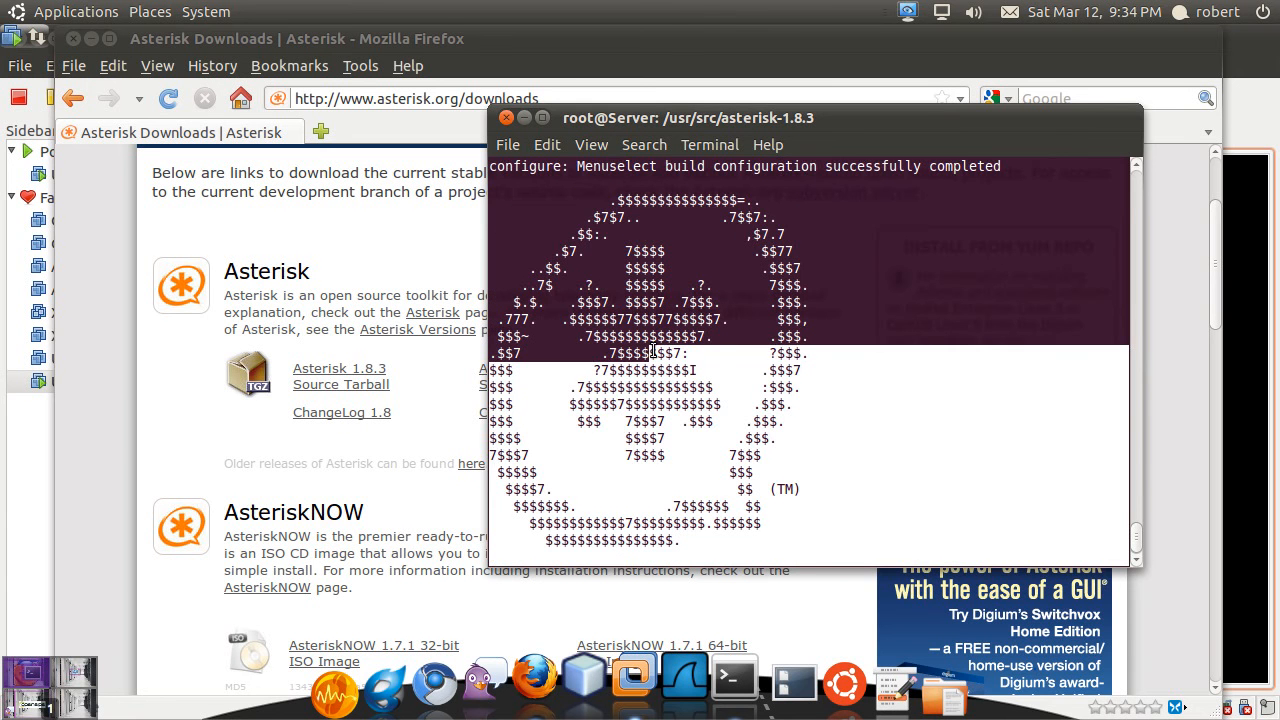
pyautogui.click(875, 320)
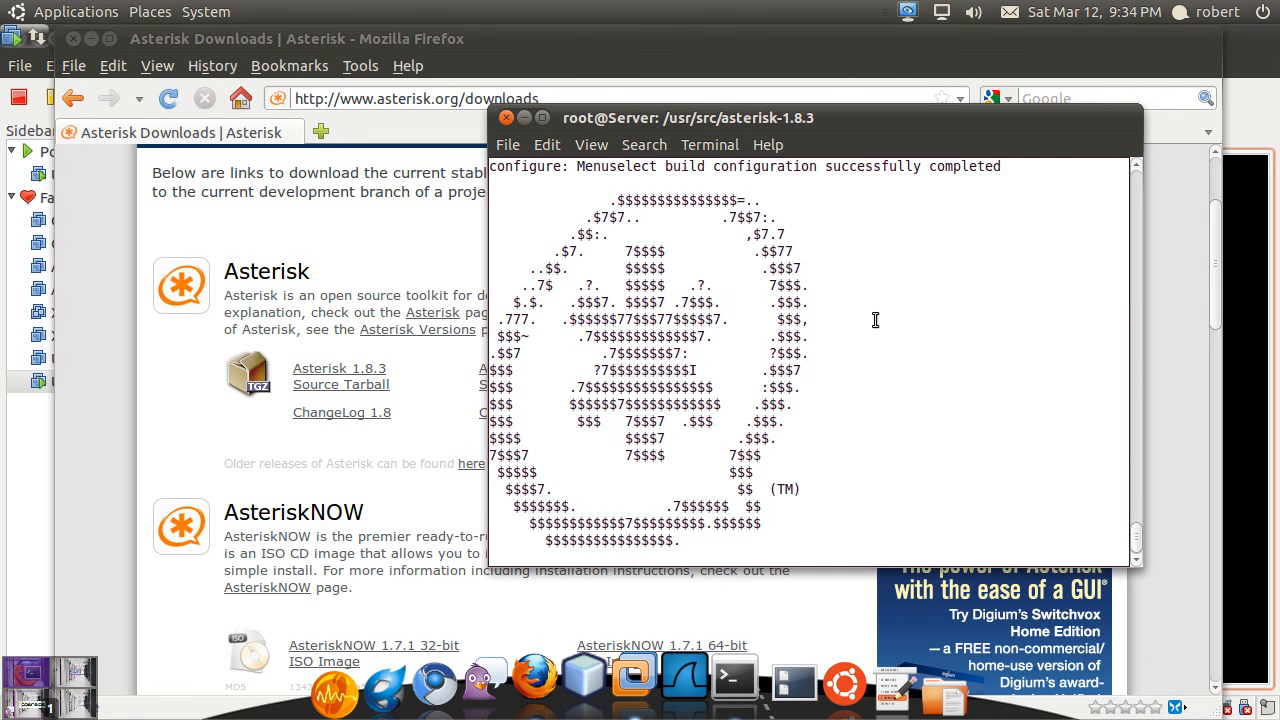
pyautogui.moveTo(875, 320); pyautogui.dragTo(687, 507)
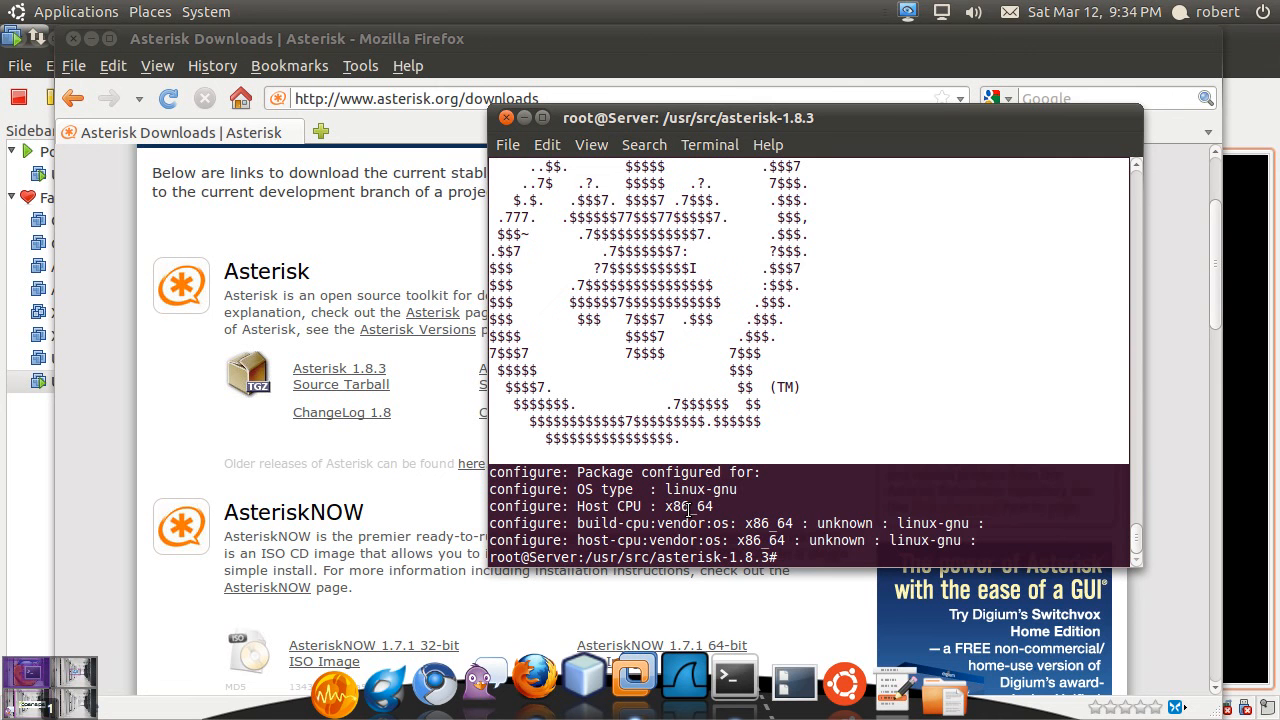
pyautogui.scroll(5, 913, 482)
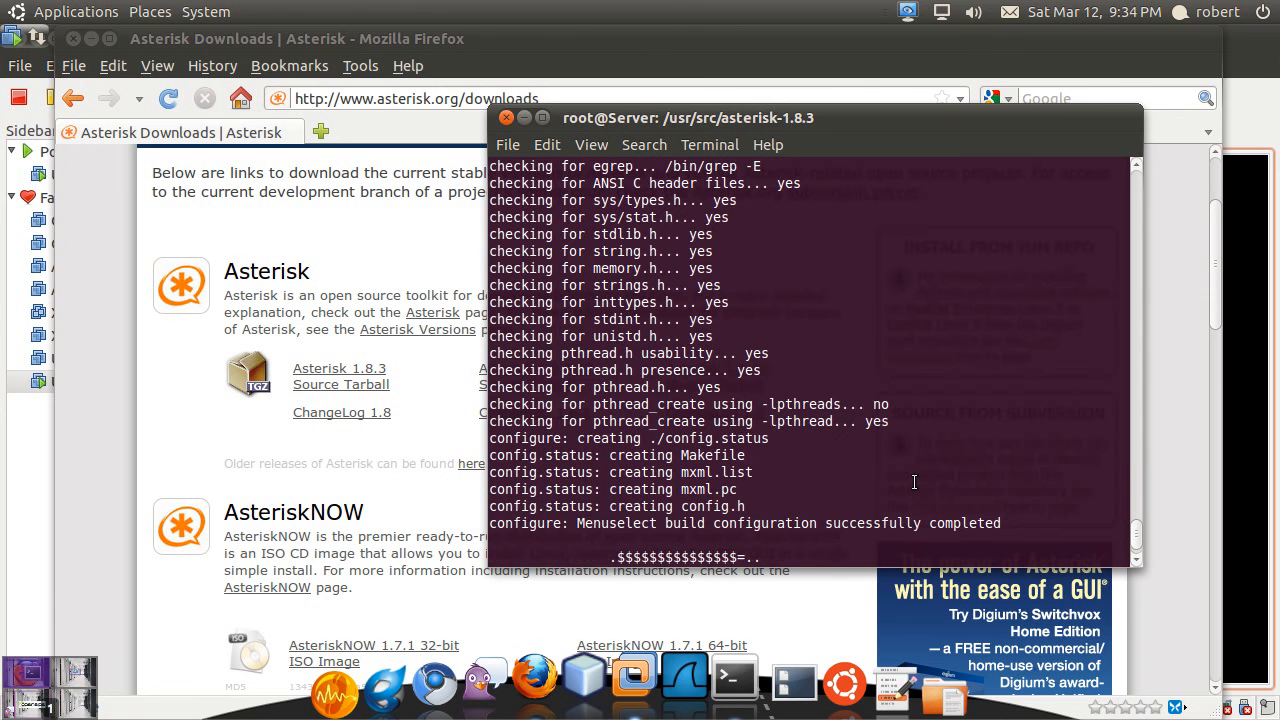
pyautogui.scroll(-5, 913, 482)
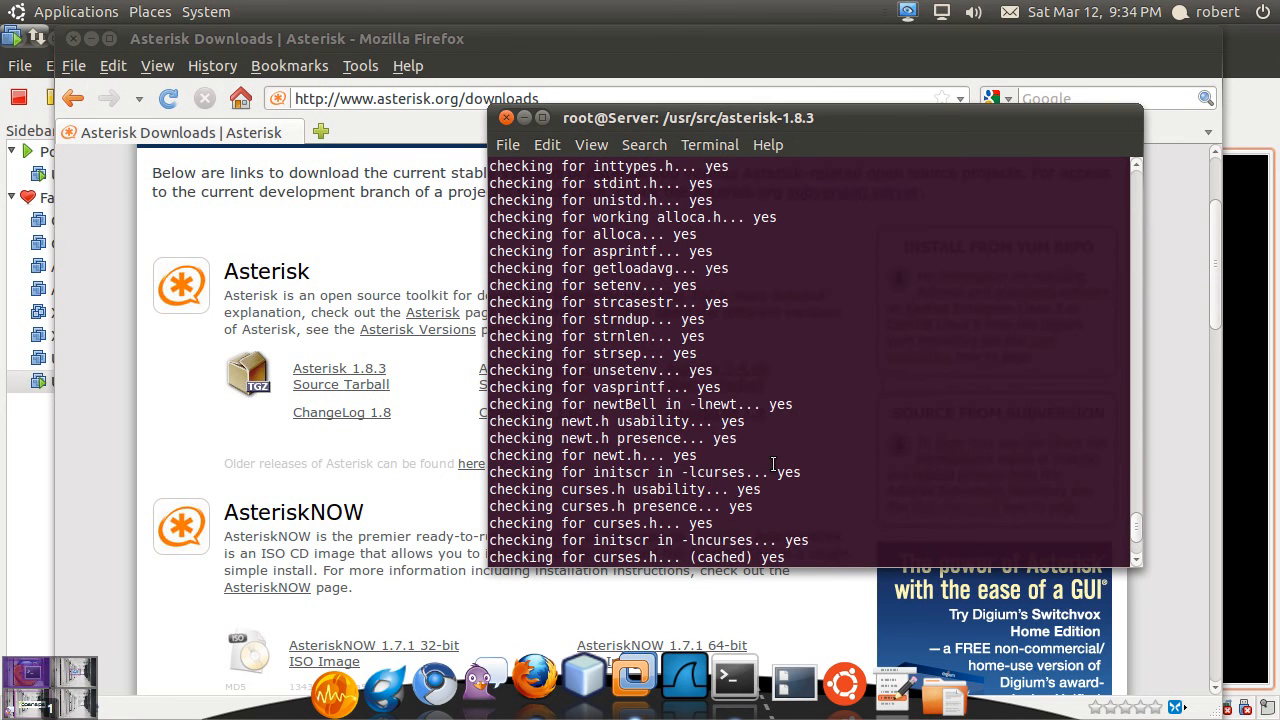
pyautogui.scroll(-5, 773, 463)
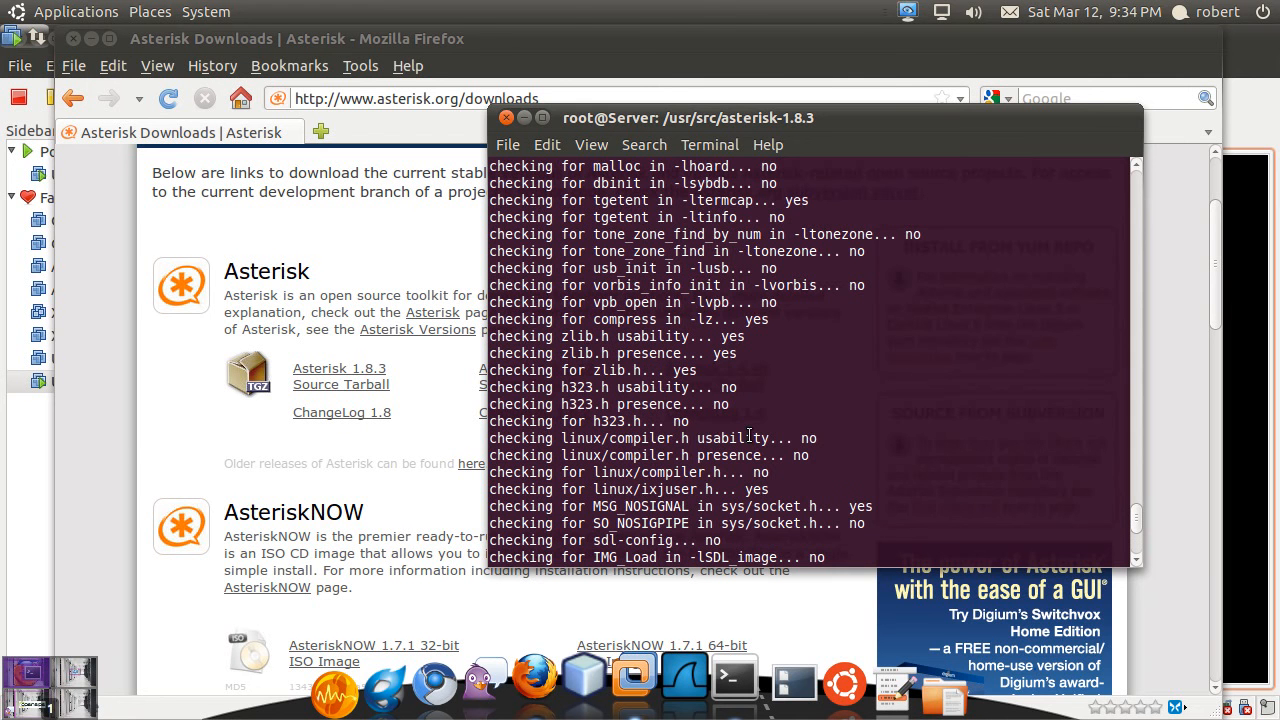
pyautogui.scroll(5, 748, 436)
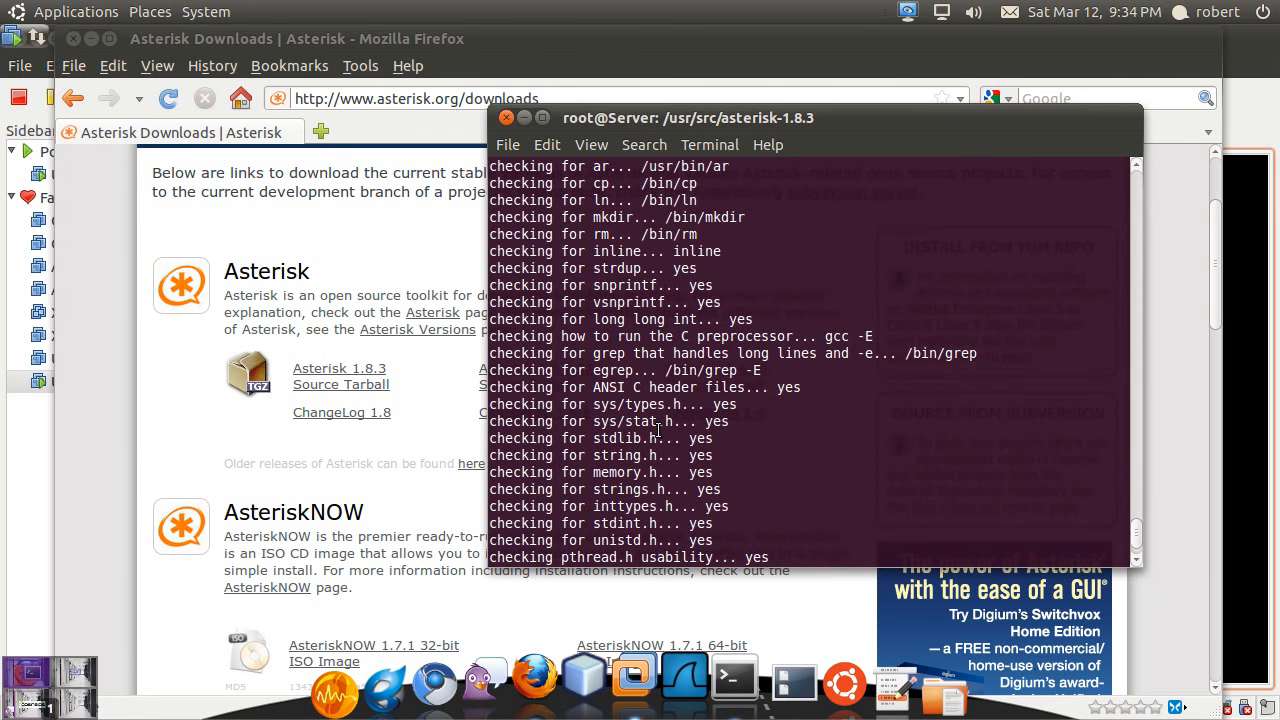
pyautogui.scroll(-10, 658, 428)
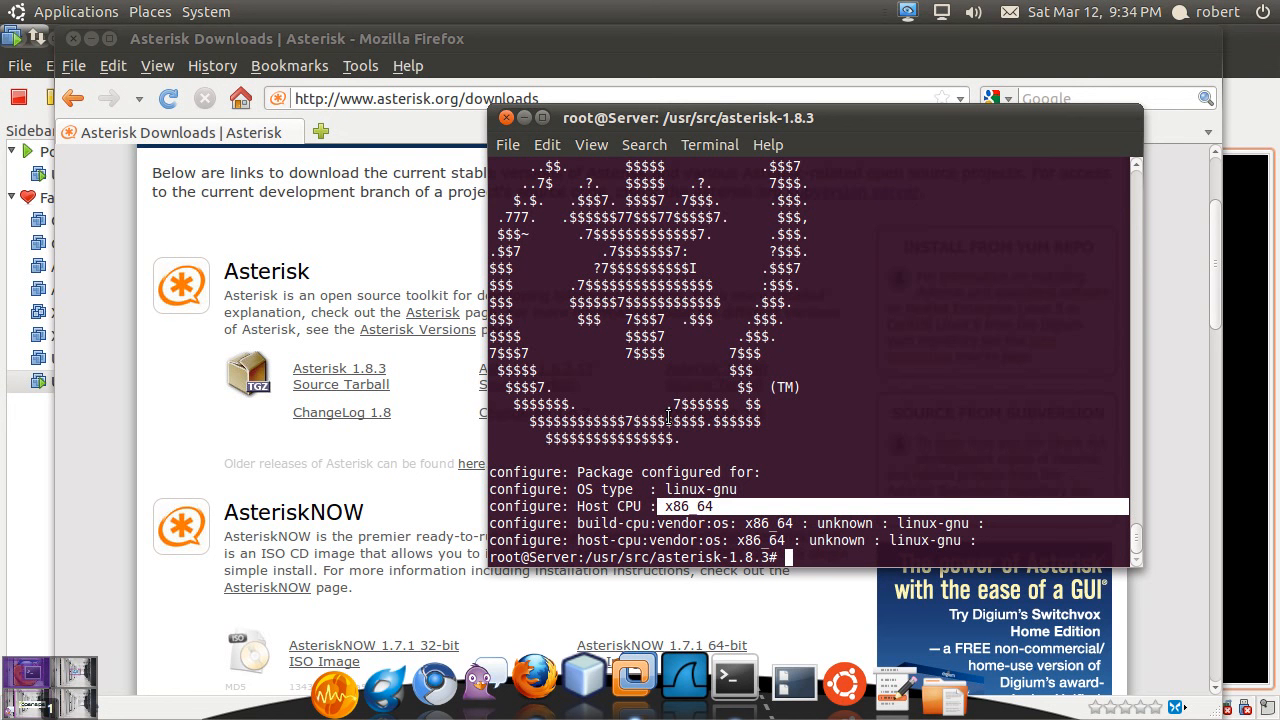
pyautogui.write('ma')
pyautogui.write('ke menus')
pyautogui.write('elect')
# Launch menuselect and move through Bridging, Format and CDR categories back to Applications.
pyautogui.press('Return')
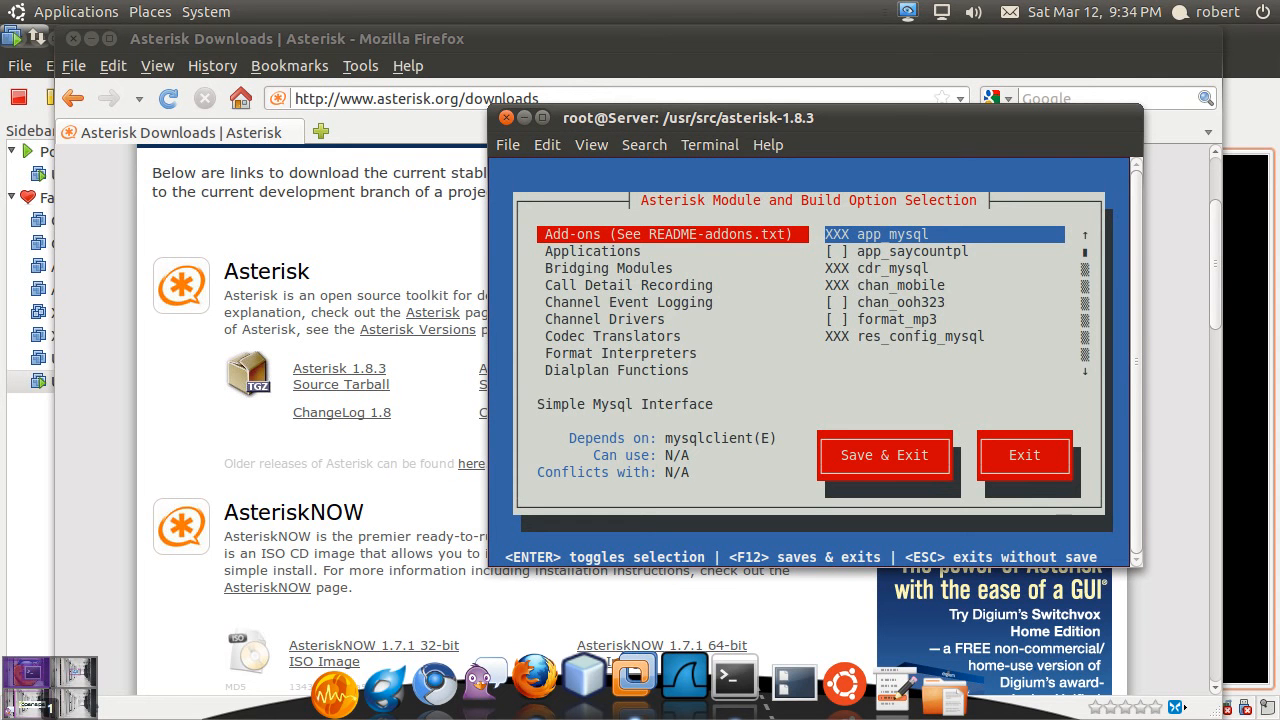
pyautogui.press('Down')
pyautogui.press('Down')
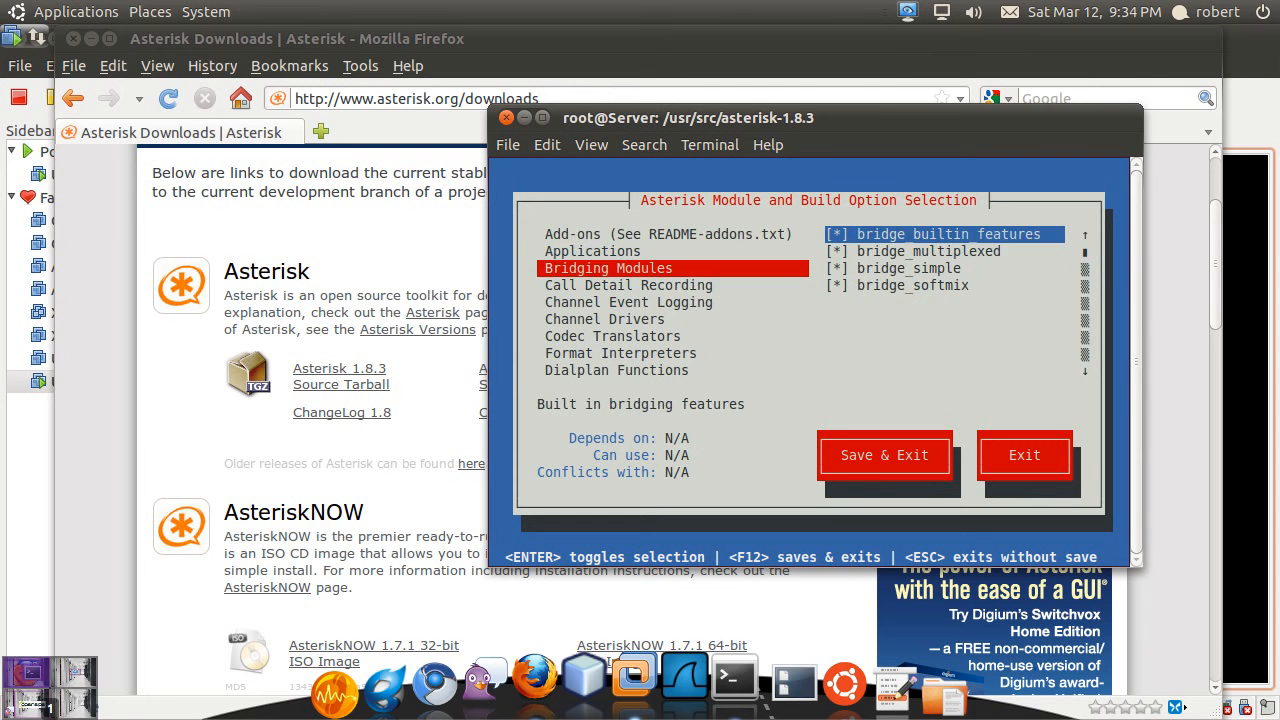
pyautogui.press('Down')
pyautogui.press('Down')
pyautogui.press('Down')
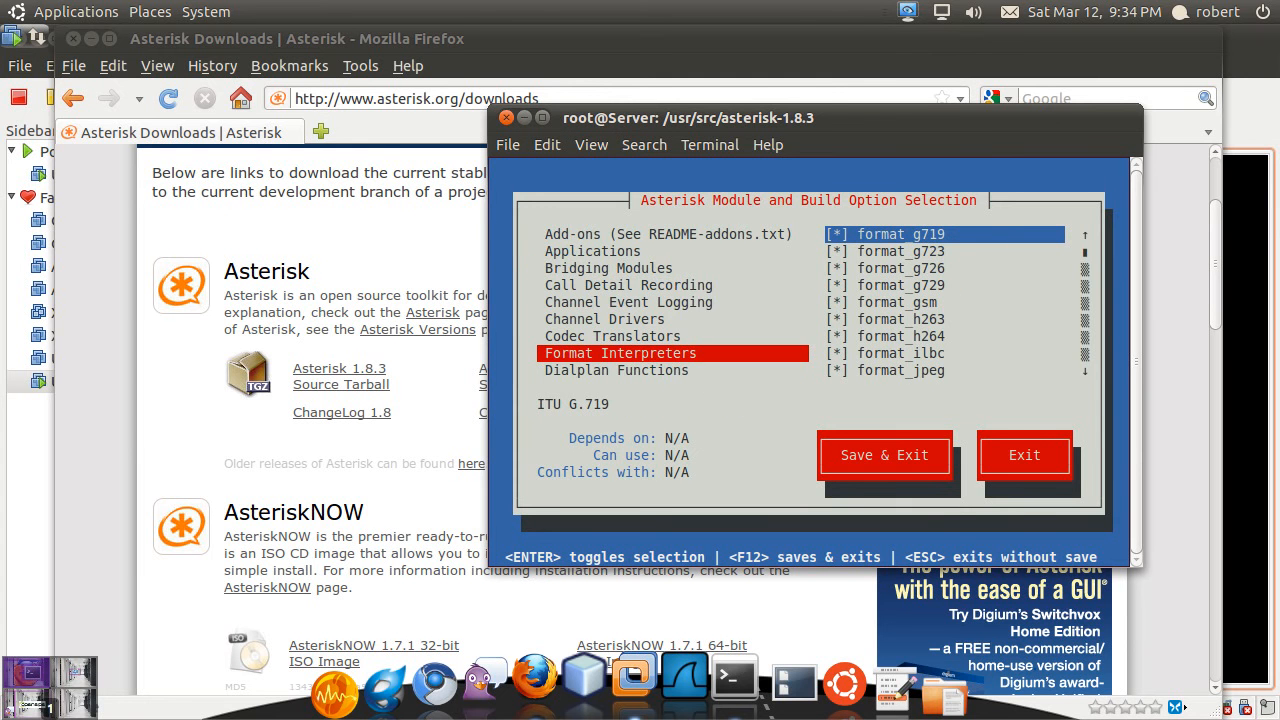
pyautogui.press('pageup')
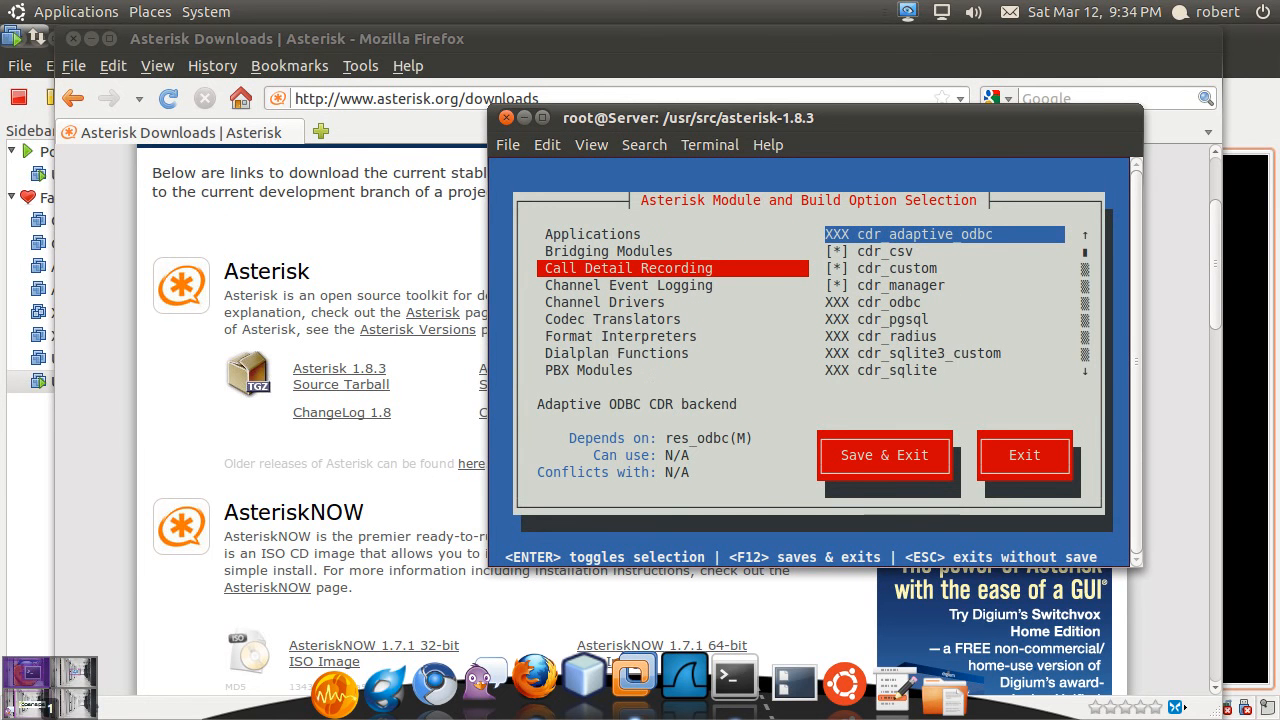
pyautogui.press('Up')
pyautogui.press('Up')
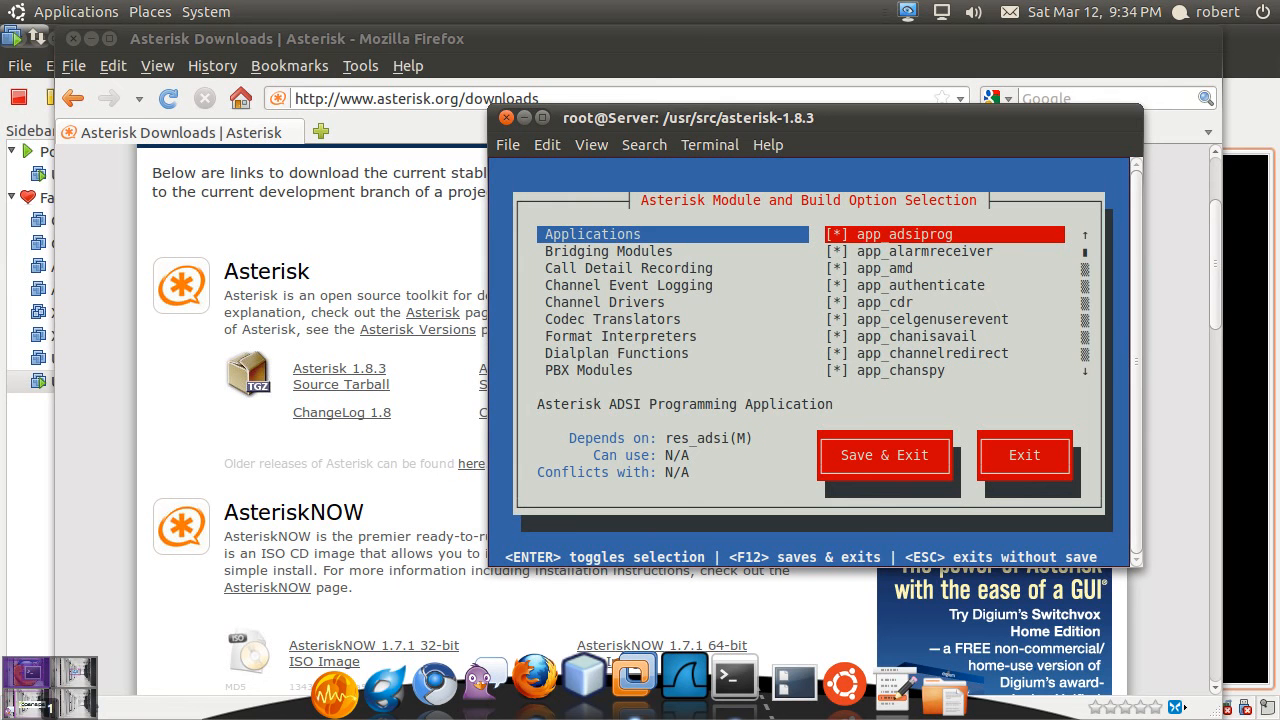
# Page through the application modules from app_authenticate to the end, then switch to Add-ons.
pyautogui.press('Down')
pyautogui.press('Down')
pyautogui.press('Down')
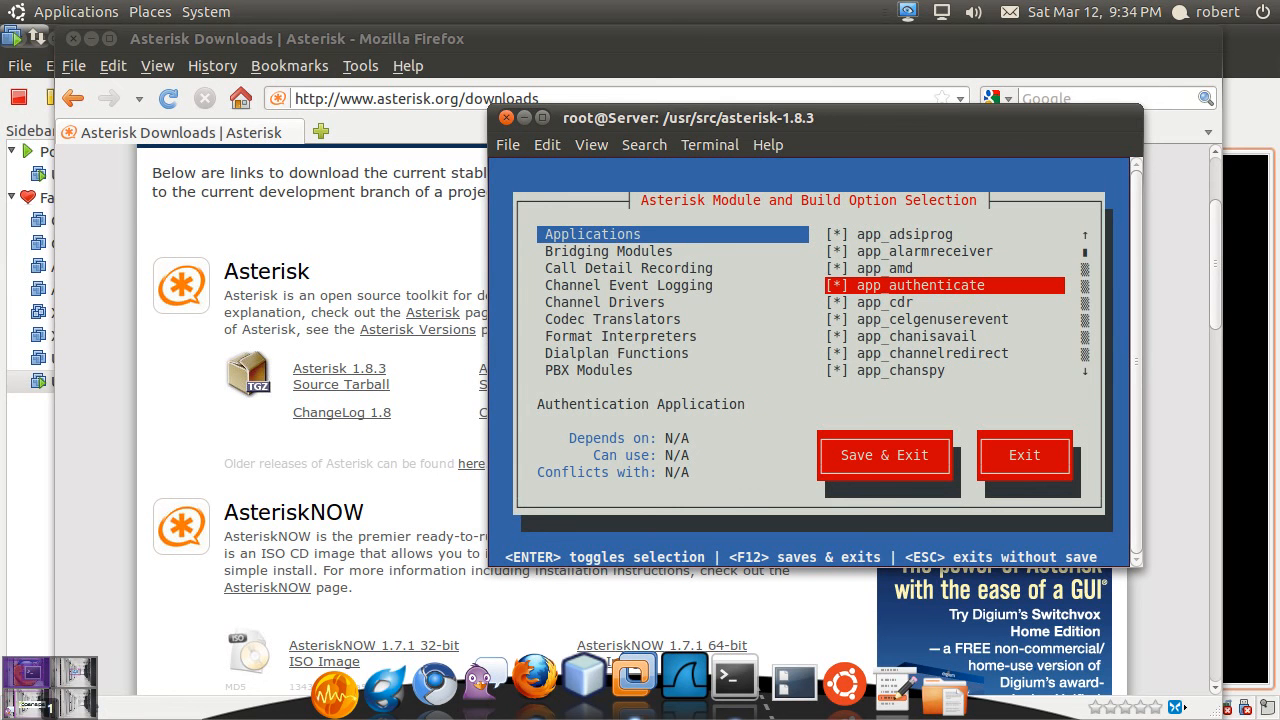
pyautogui.press('pagedown')
pyautogui.press('pagedown')
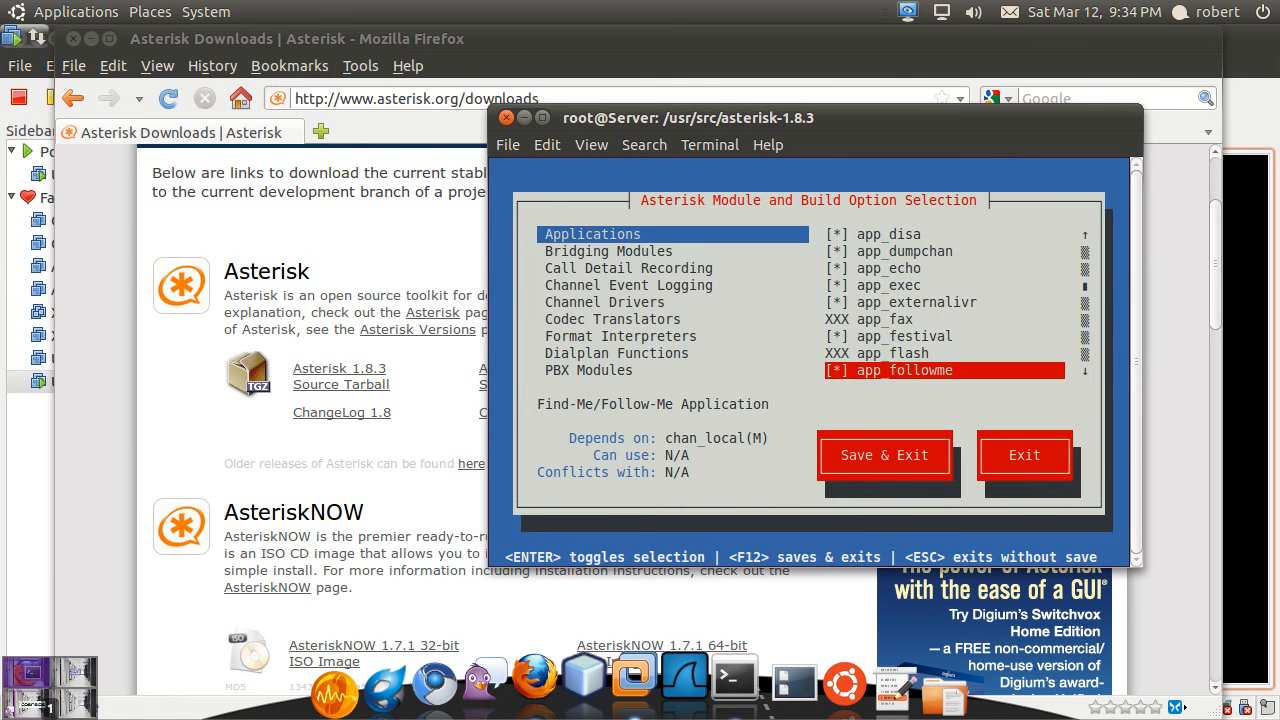
pyautogui.press('pagedown')
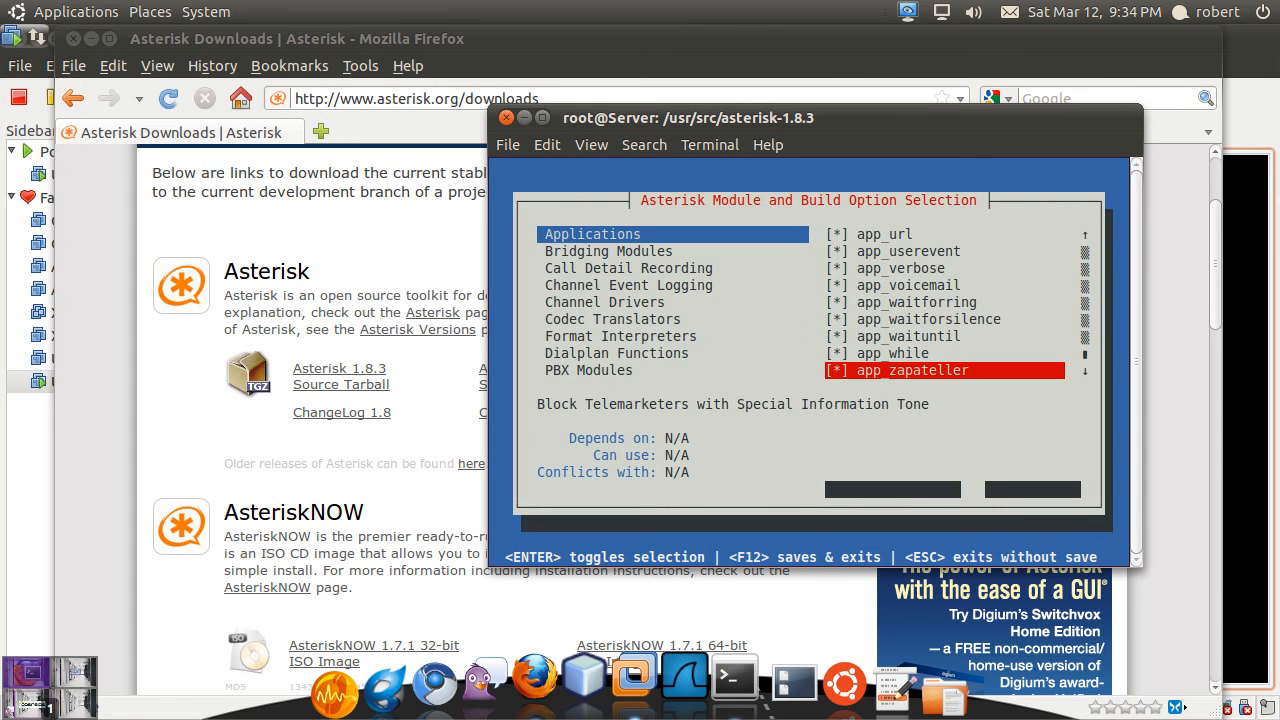
pyautogui.press('pageup')
pyautogui.press('pageup')
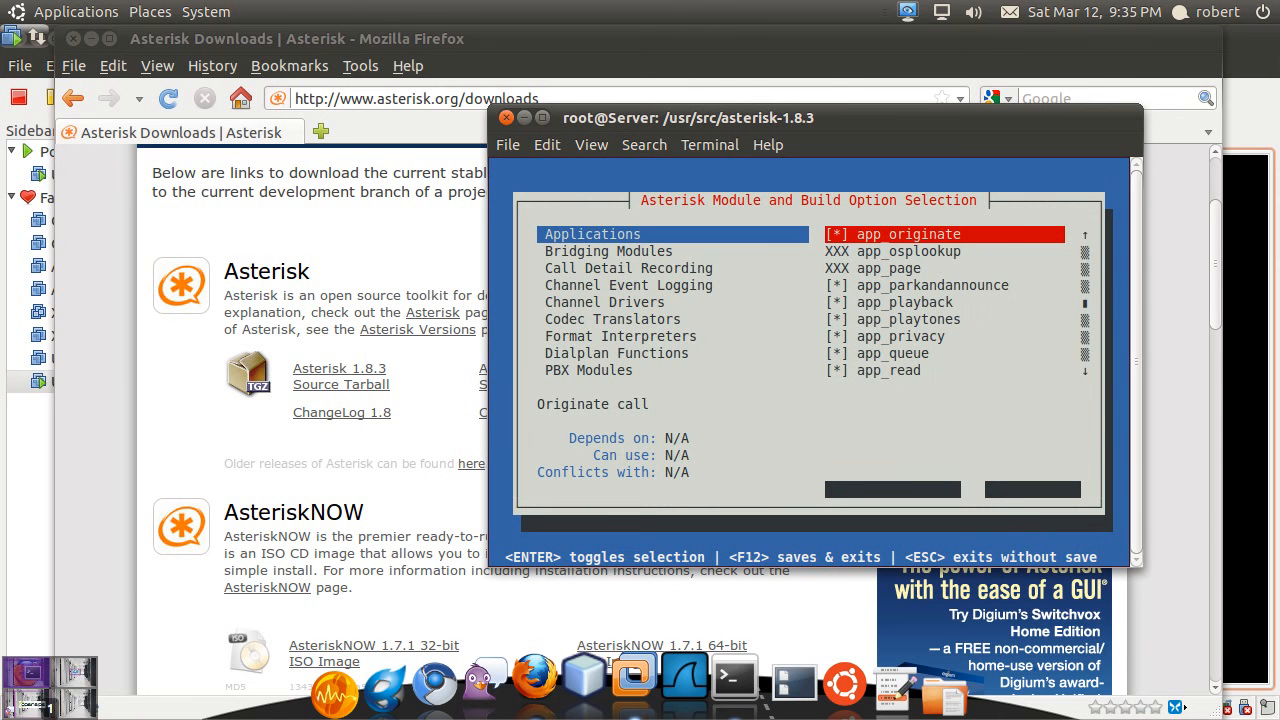
pyautogui.press('pageup')
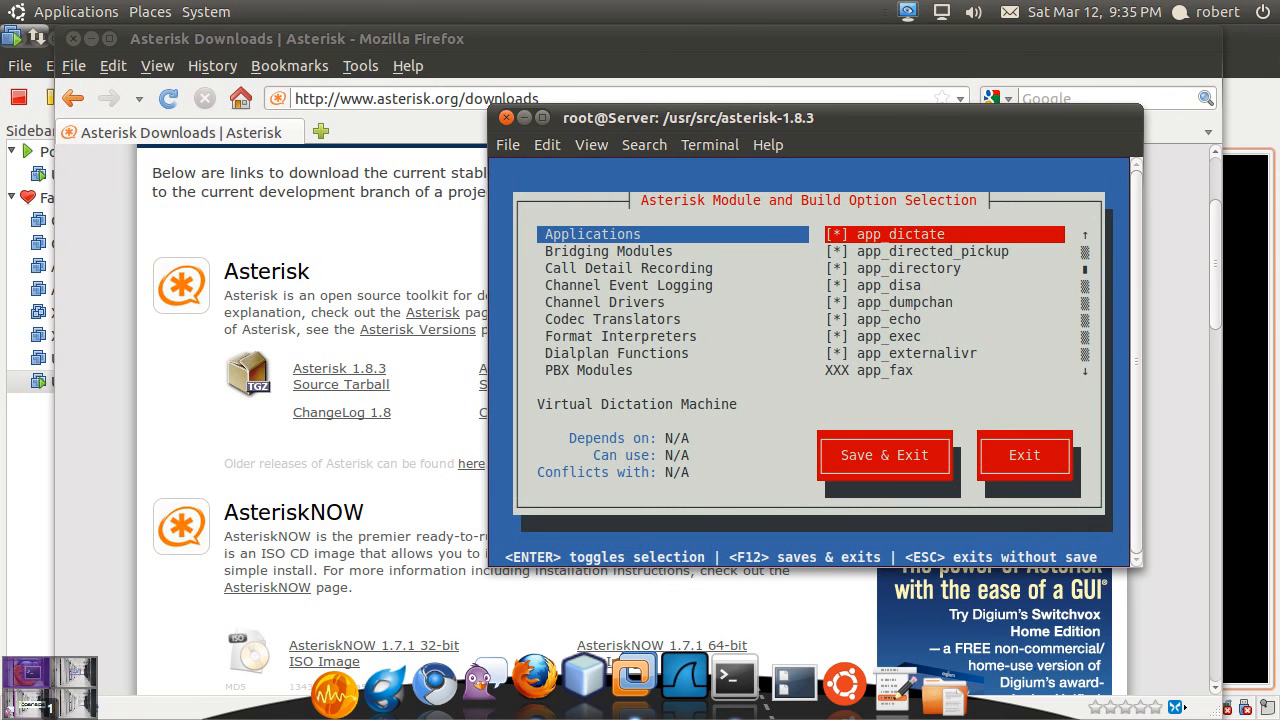
pyautogui.press('pageup')
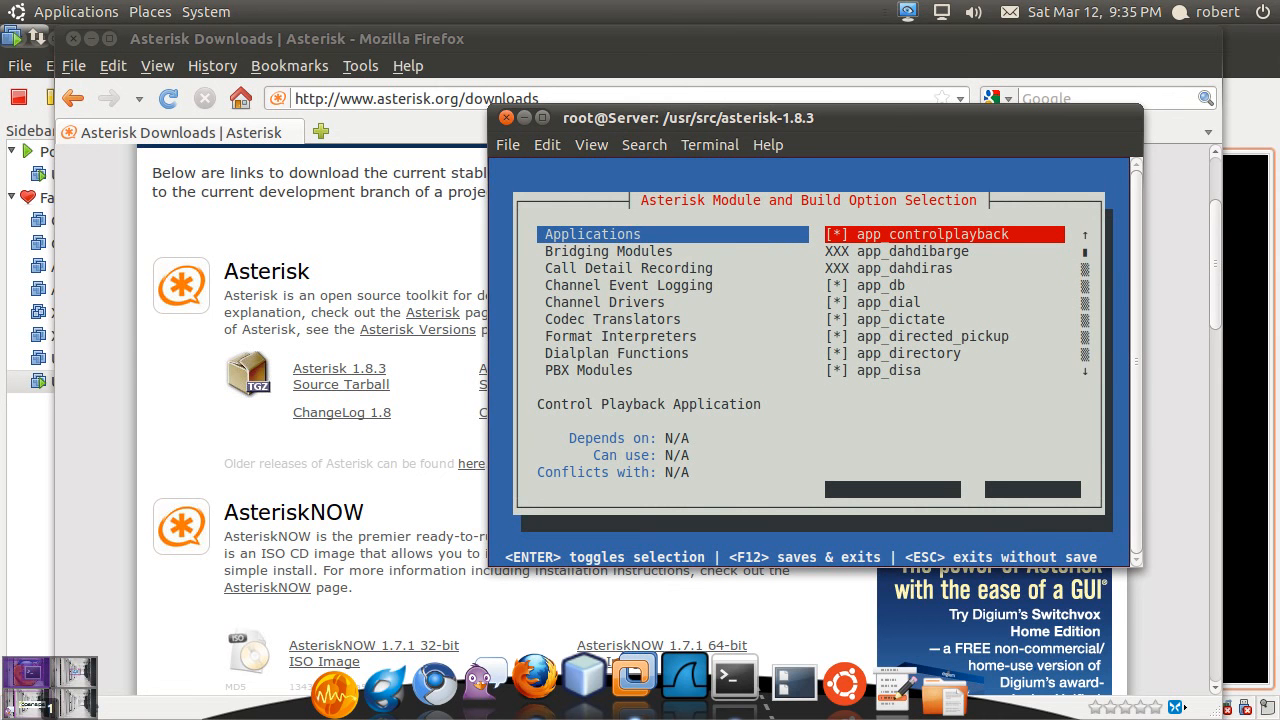
pyautogui.press('pageup')
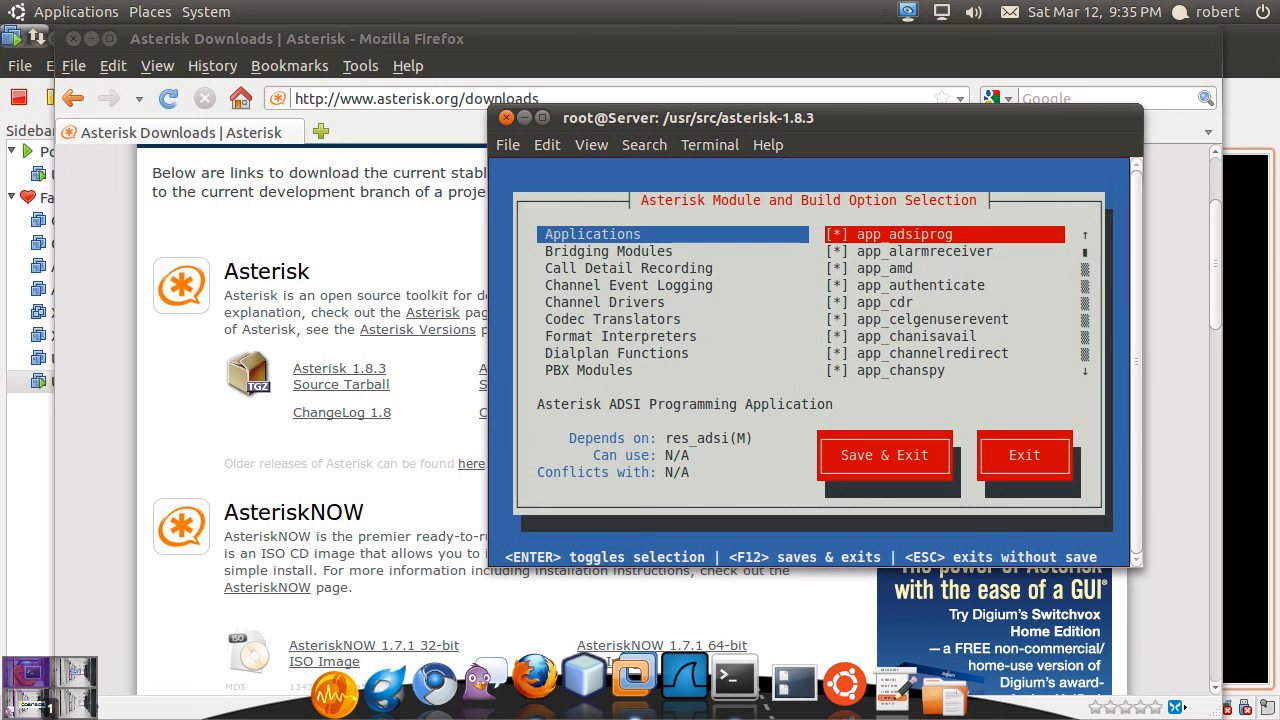
pyautogui.press('pagedown')
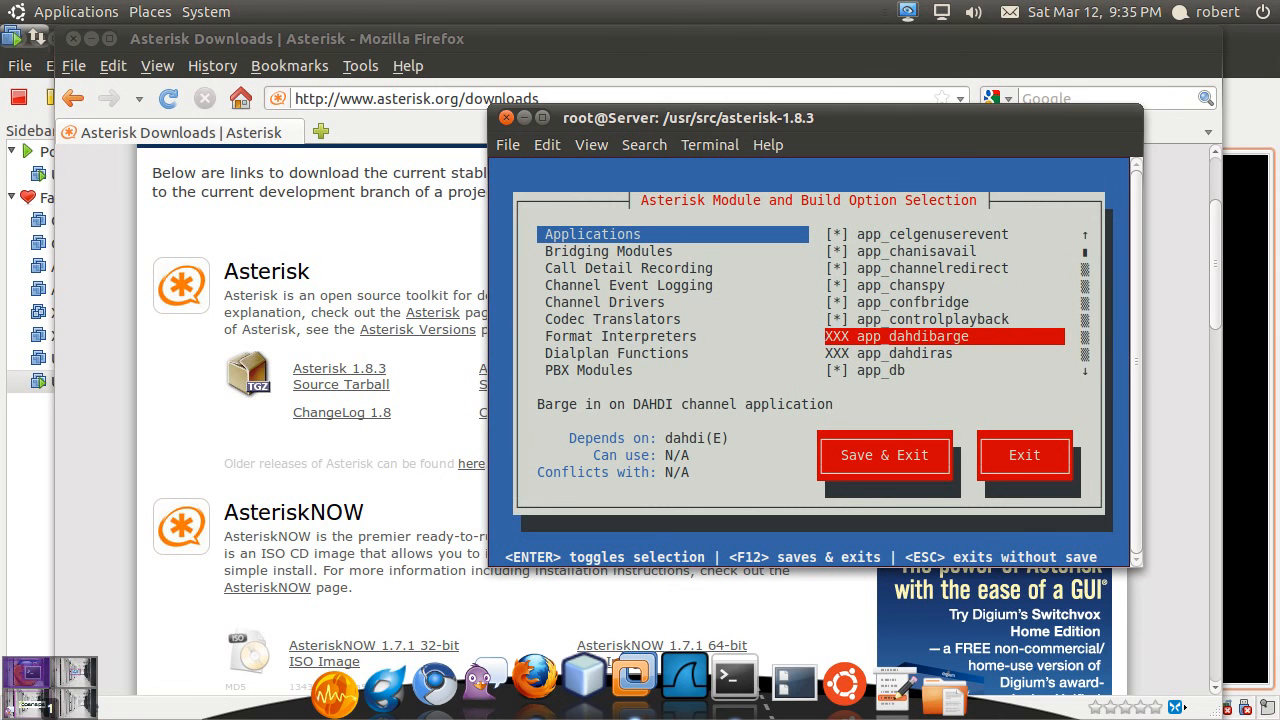
pyautogui.press('Up')
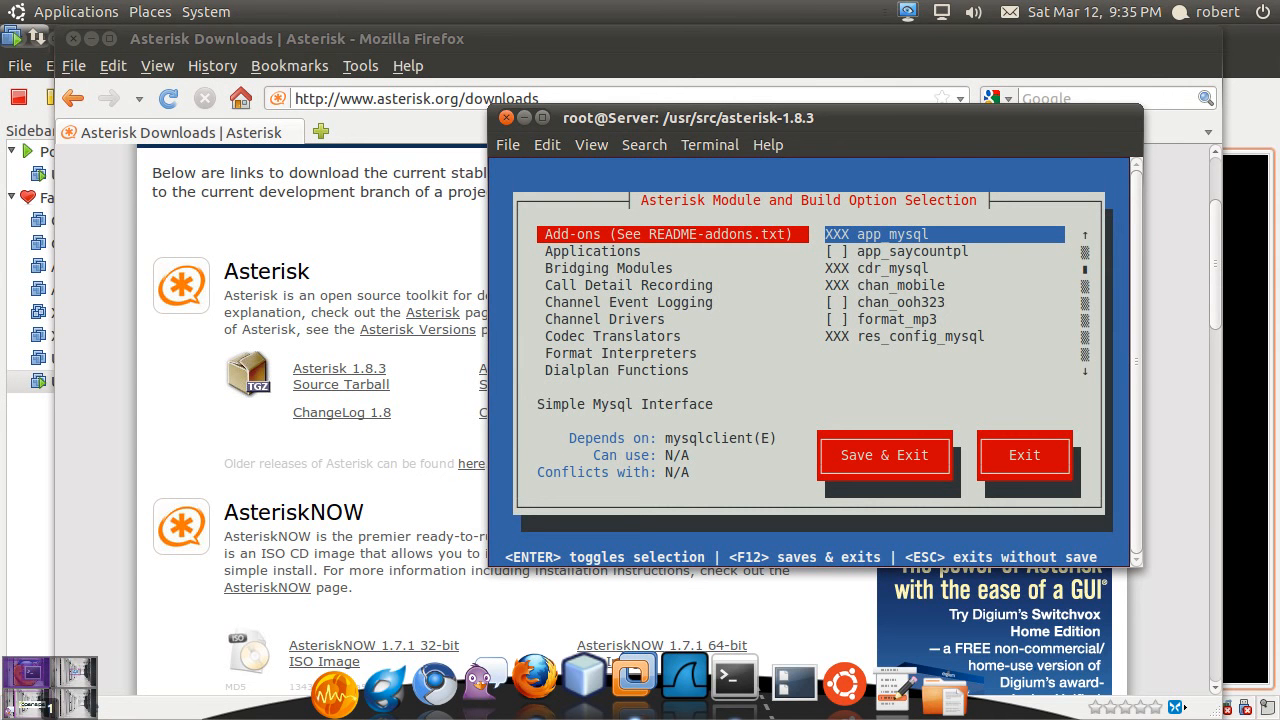
# Inspect app_alarmreceiver in Applications and move to Bridging Modules.
pyautogui.press('Down')
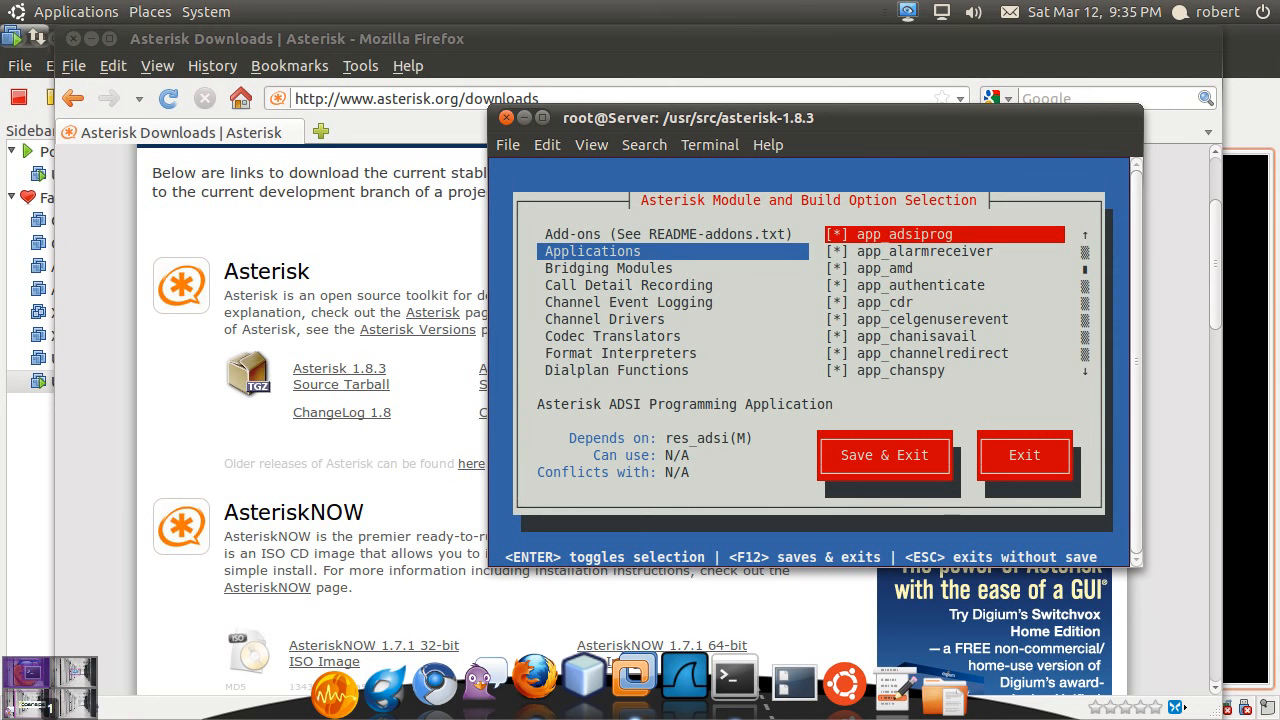
pyautogui.press('Down')
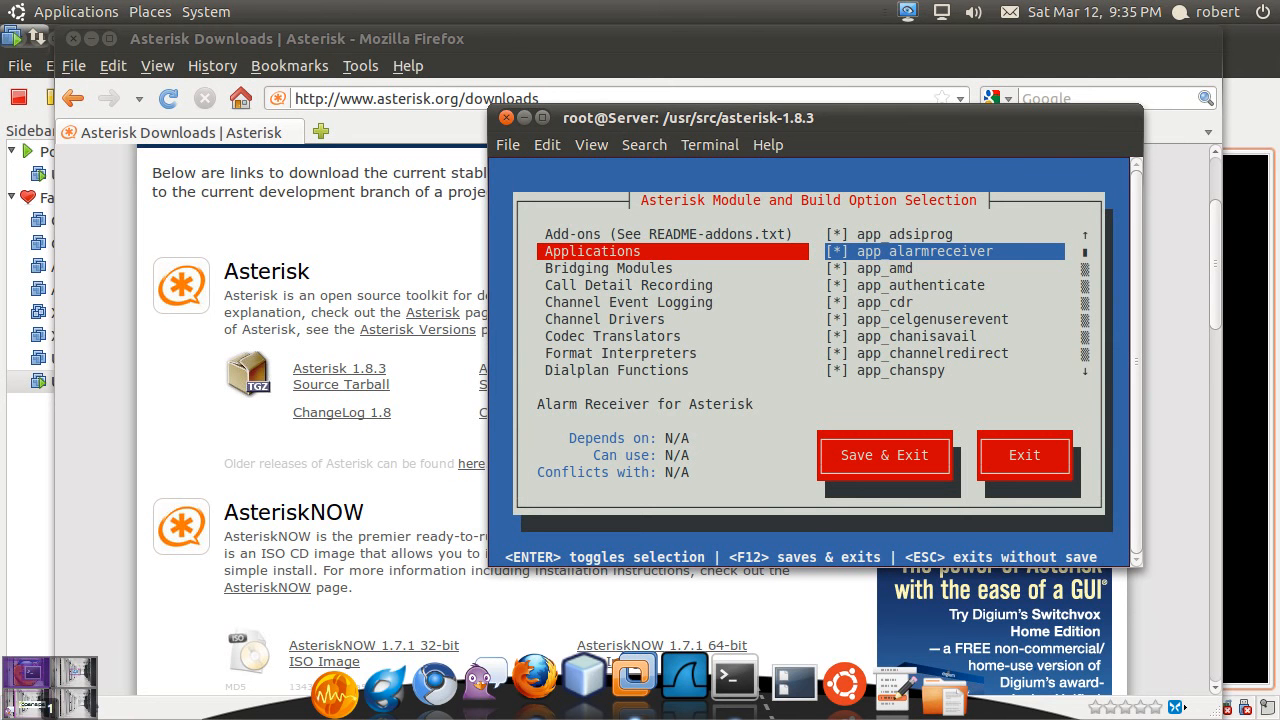
pyautogui.press('Left')
pyautogui.press('Down')
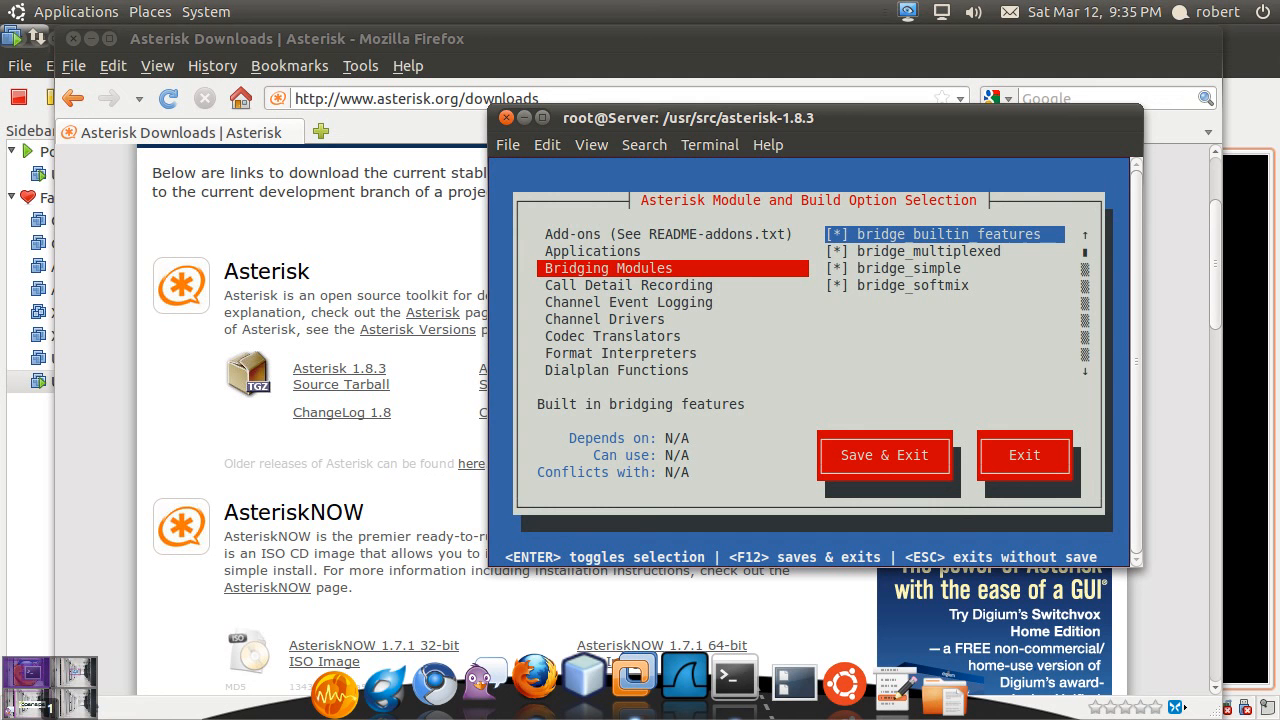
# Check the unavailable MySQL add-ons needing mysqlclient, then return to Bridging Modules.
pyautogui.press('Up')
pyautogui.press('Up')
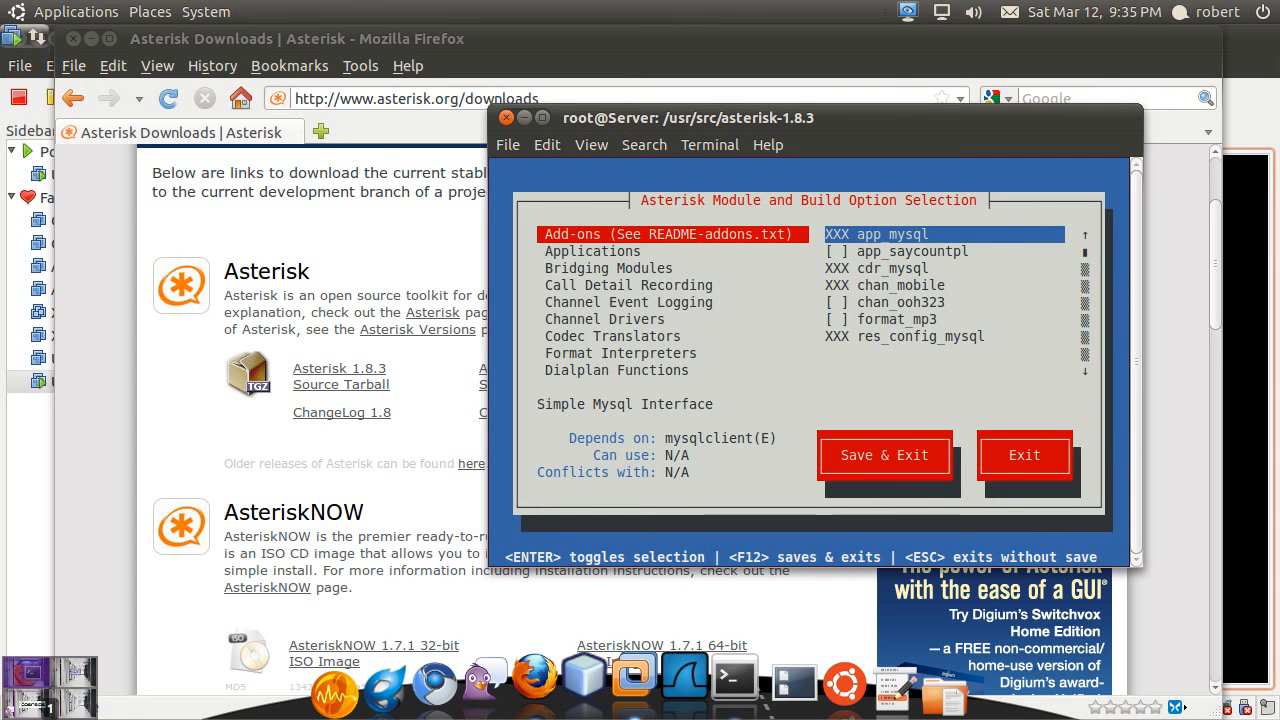
pyautogui.press('Down')
pyautogui.press('Down')
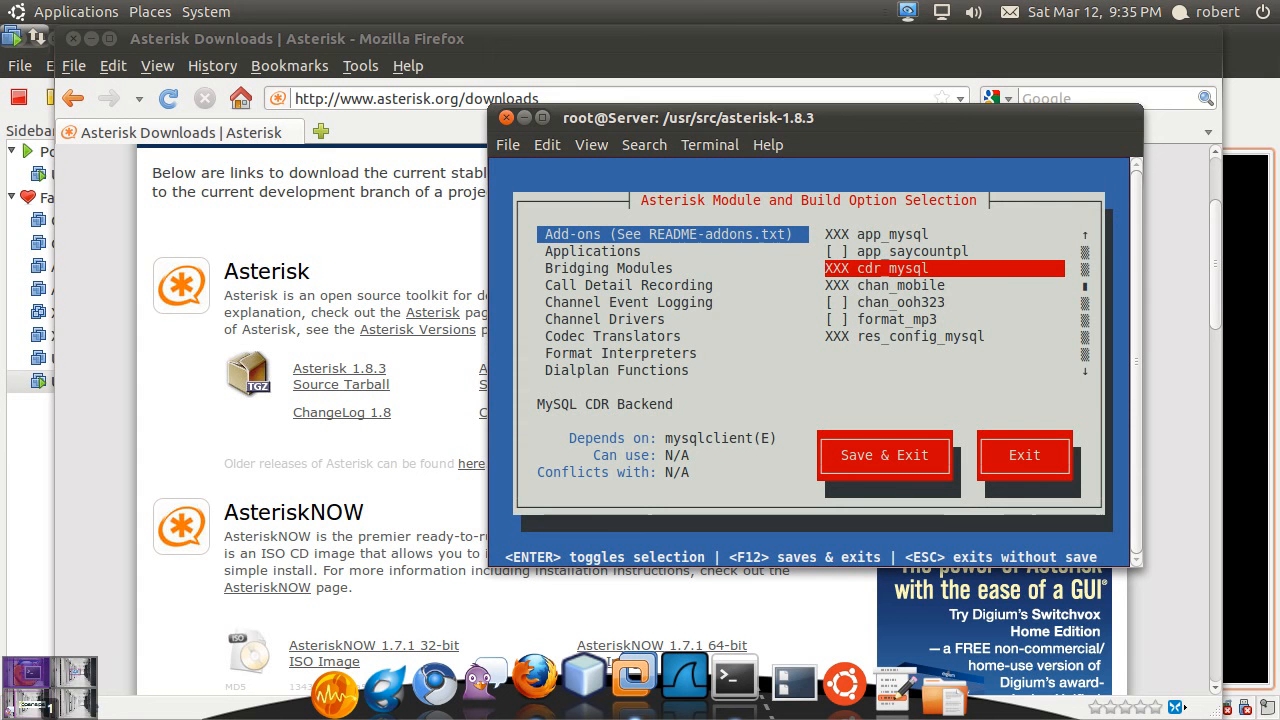
pyautogui.press('Left')
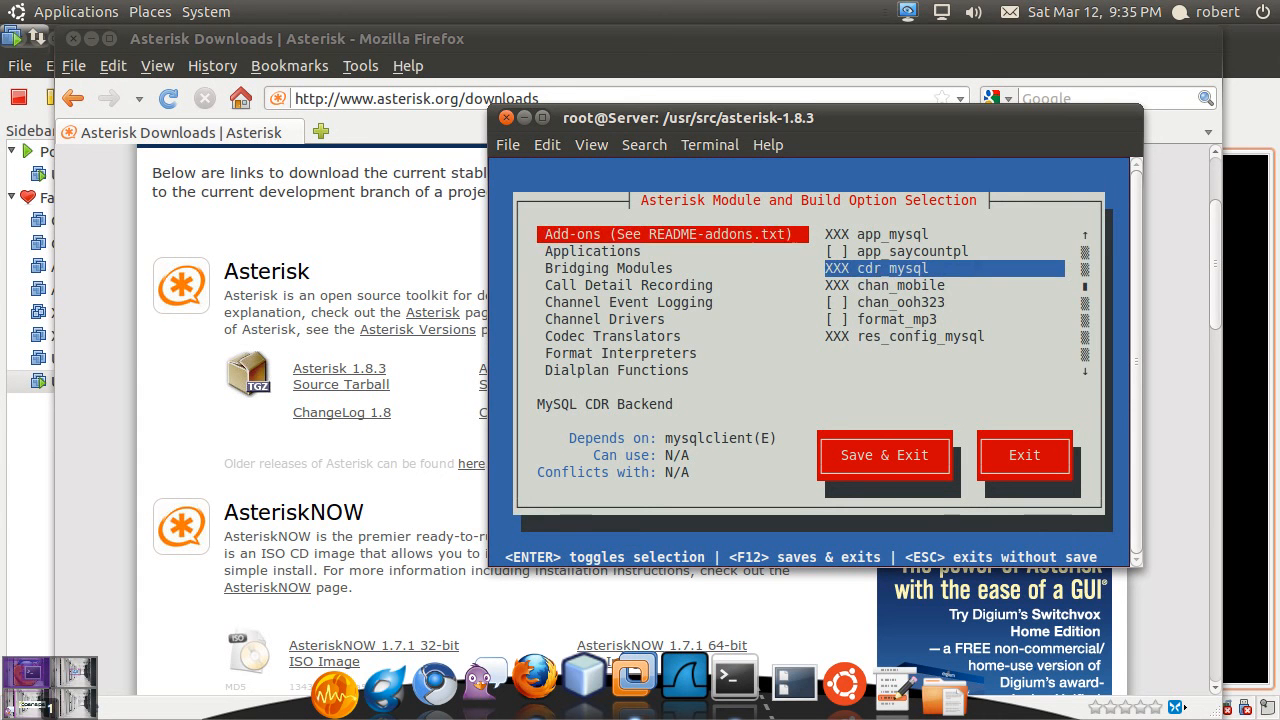
# Move past Bridging Modules into the Call Detail Recording category and enter its cdr module list.
pyautogui.press('Down')
pyautogui.press('Down')
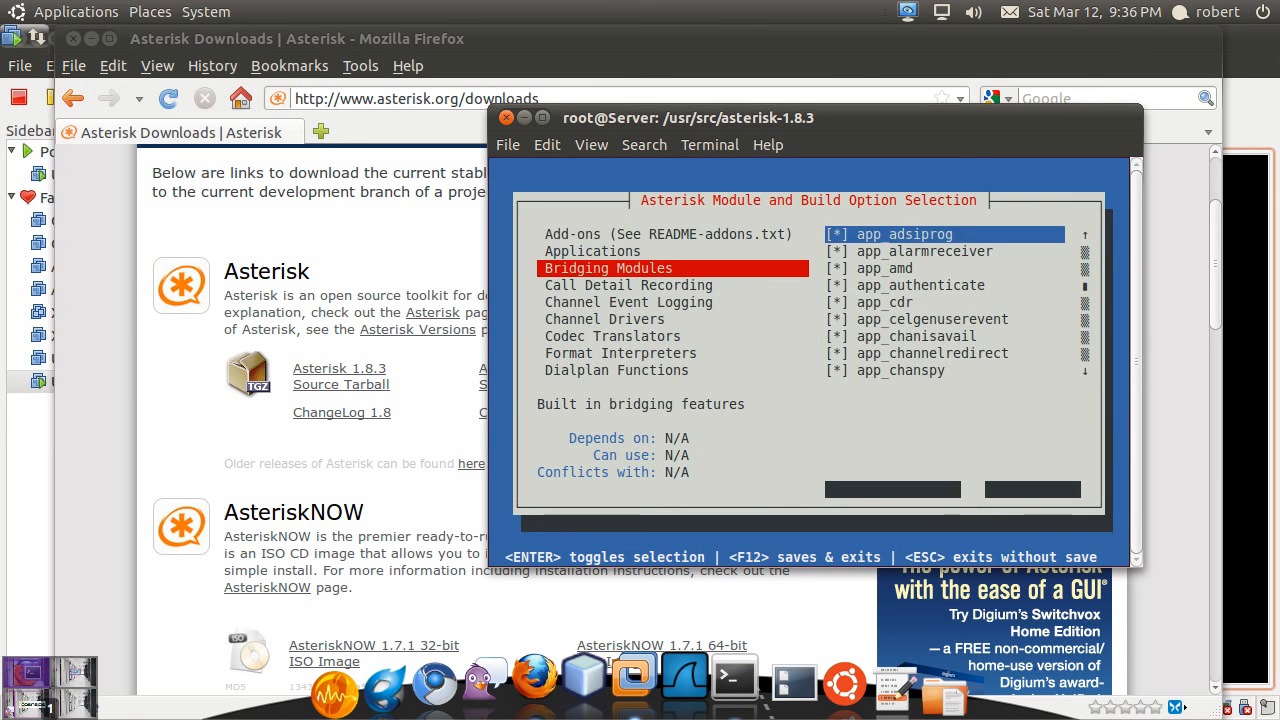
pyautogui.press('Down')
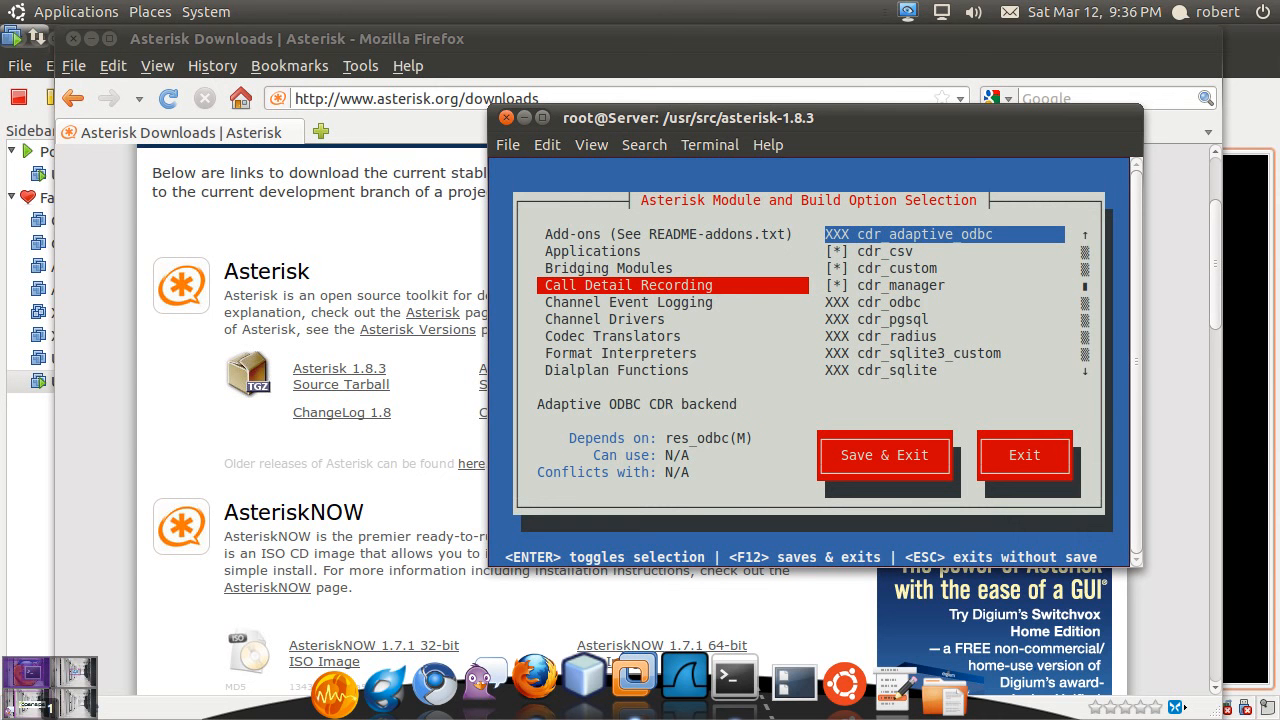
pyautogui.press('Right')
pyautogui.press('Down')
pyautogui.press('Down')
pyautogui.press('Down')
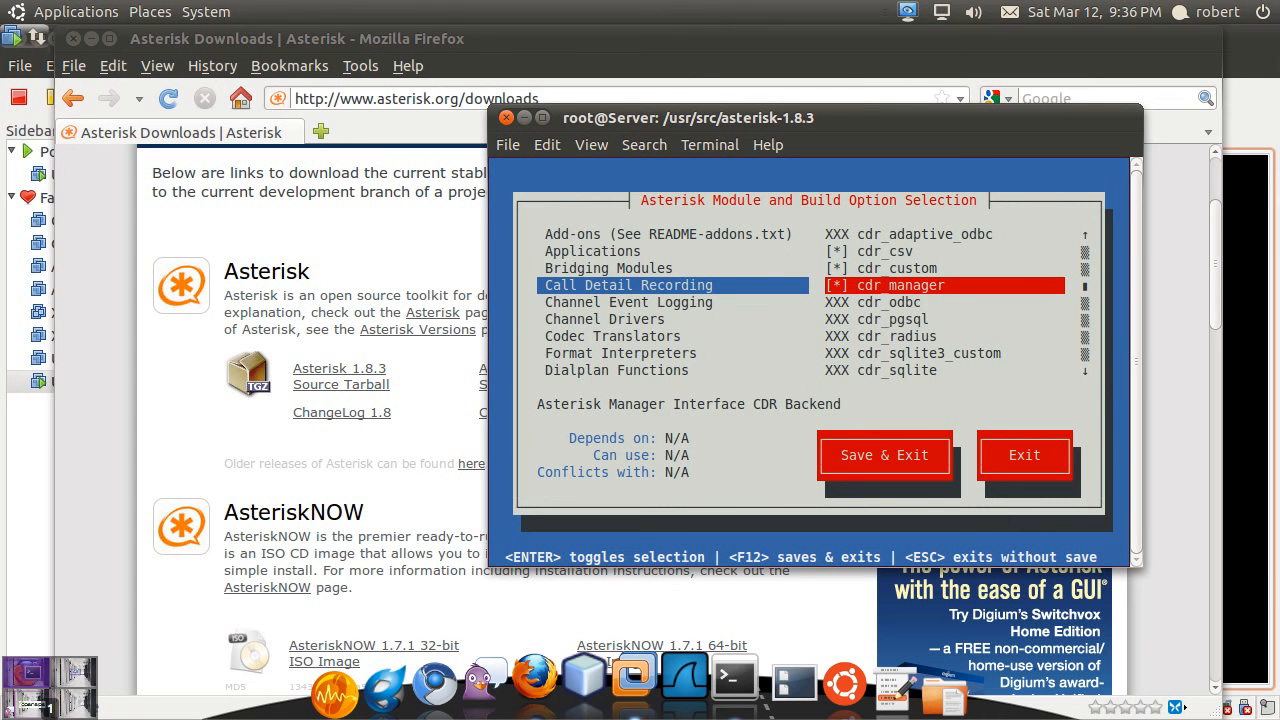
pyautogui.press('Up')
pyautogui.press('Up')
pyautogui.press('Up')
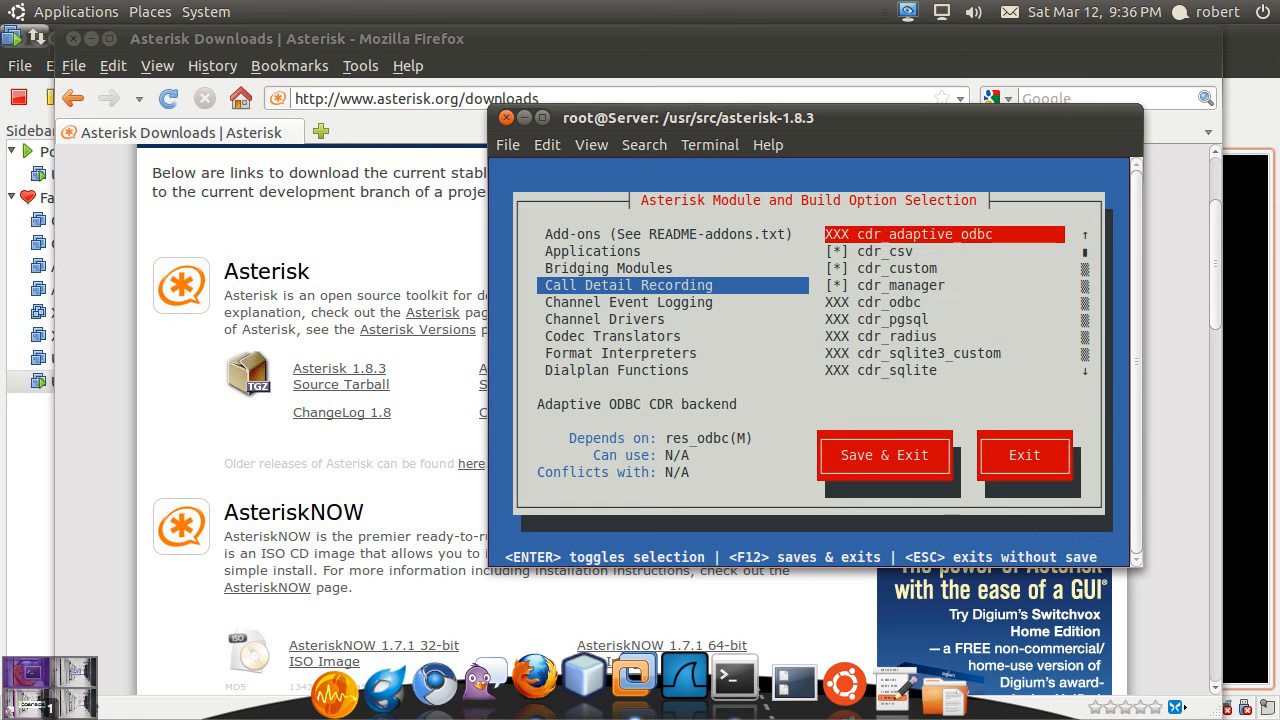
# Review the ODBC, PostgreSQL, RADIUS, SQLite3 and FreeTDS CDR backends, then move on to Channel Drivers.
pyautogui.press('Down')
pyautogui.press('Down')
pyautogui.press('Down')
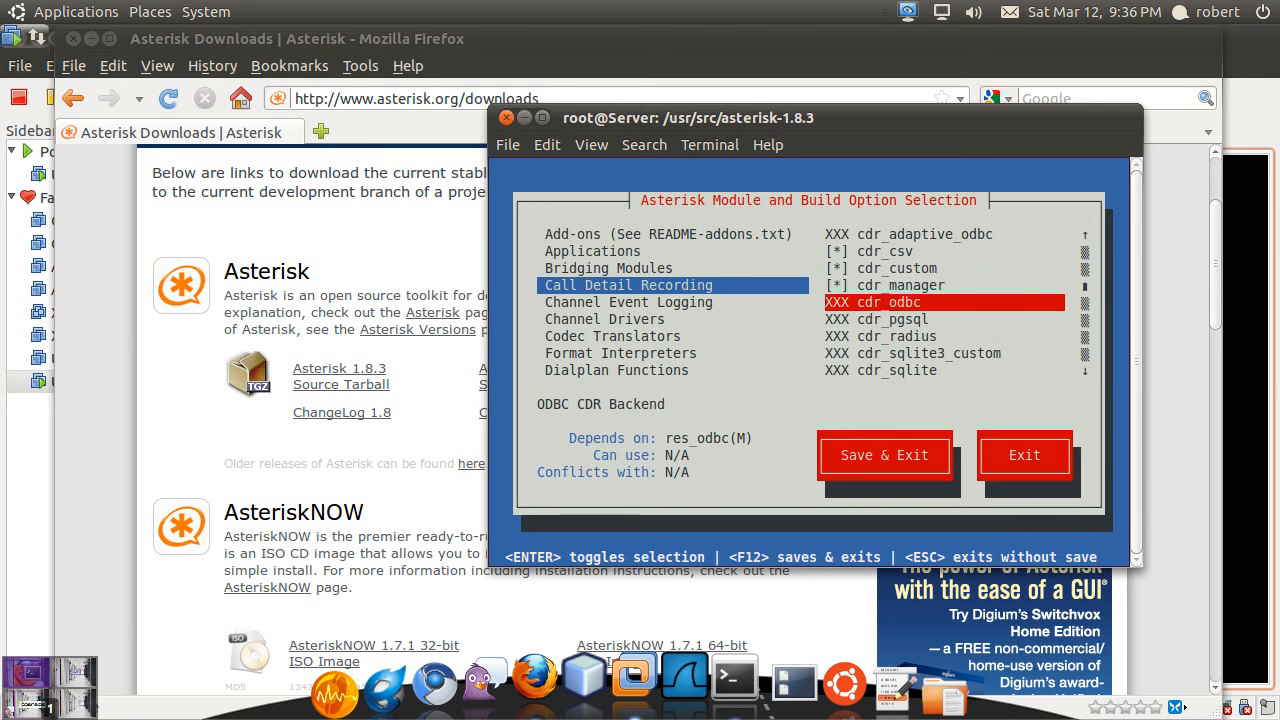
pyautogui.press('Down')
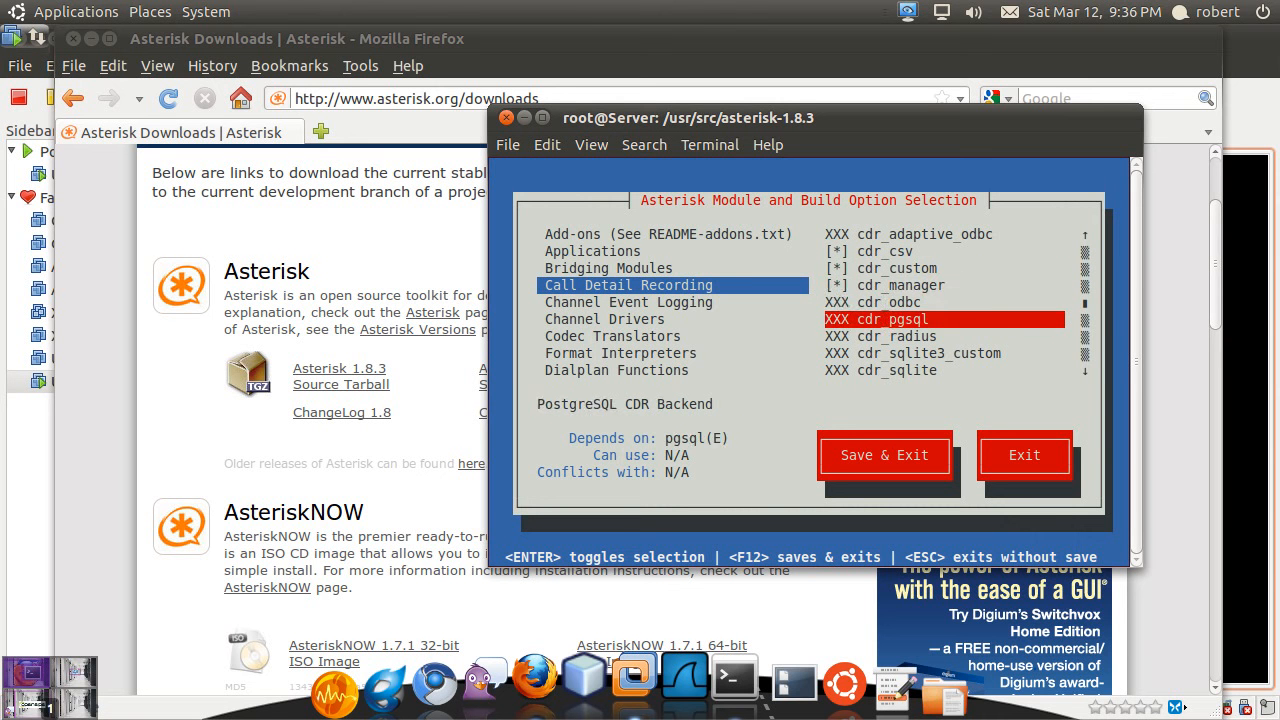
pyautogui.press('Down')
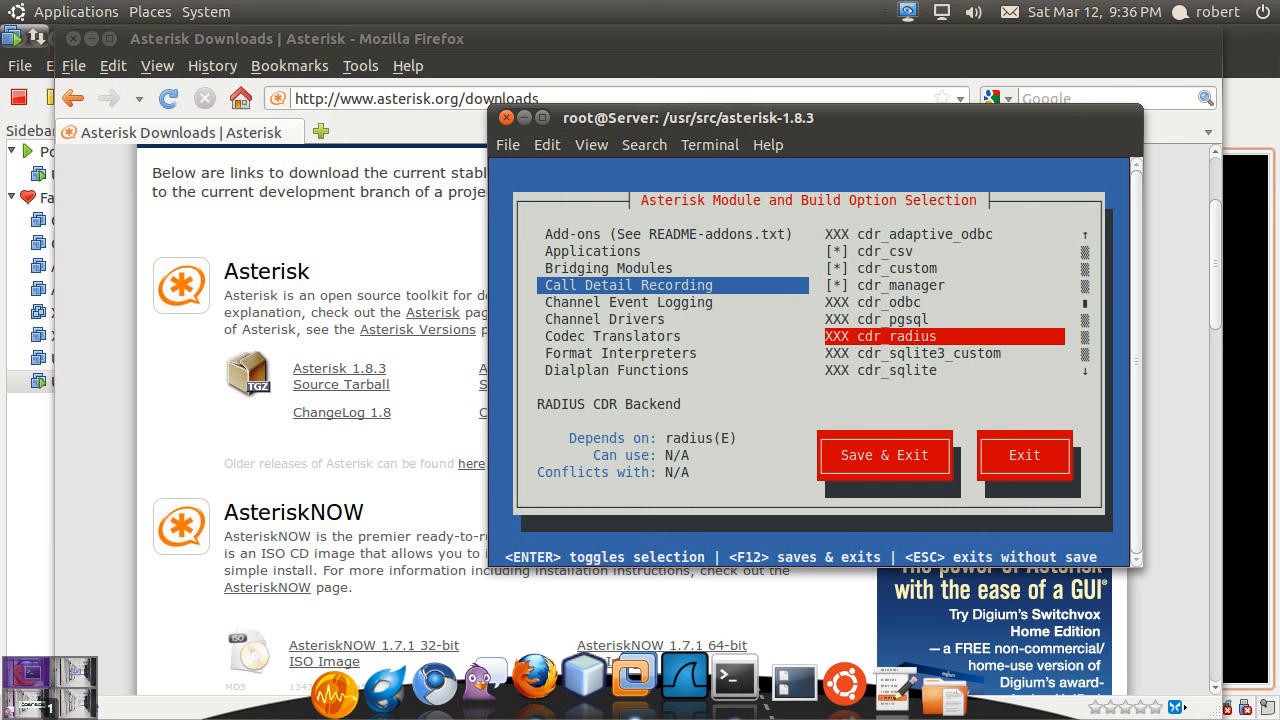
pyautogui.press('Down')
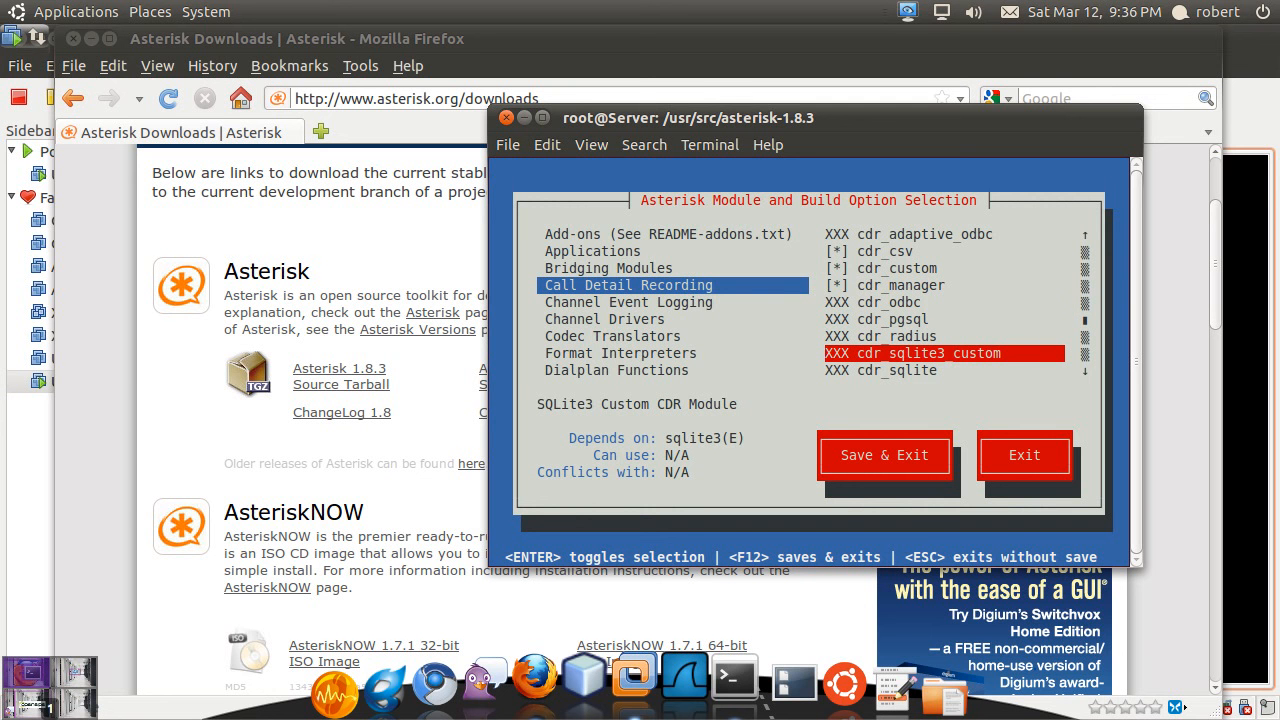
pyautogui.press('Down')
pyautogui.press('Down')
pyautogui.press('Down')
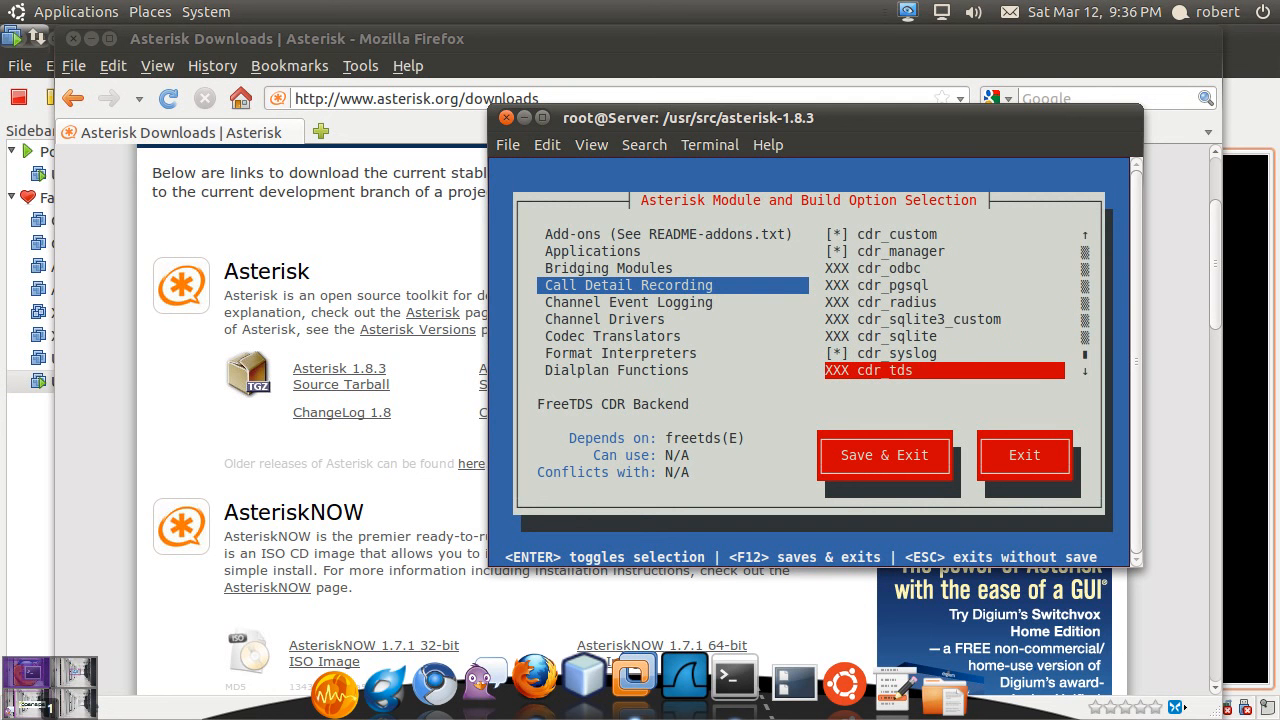
pyautogui.press('Left')
pyautogui.press('Down')
pyautogui.press('Down')
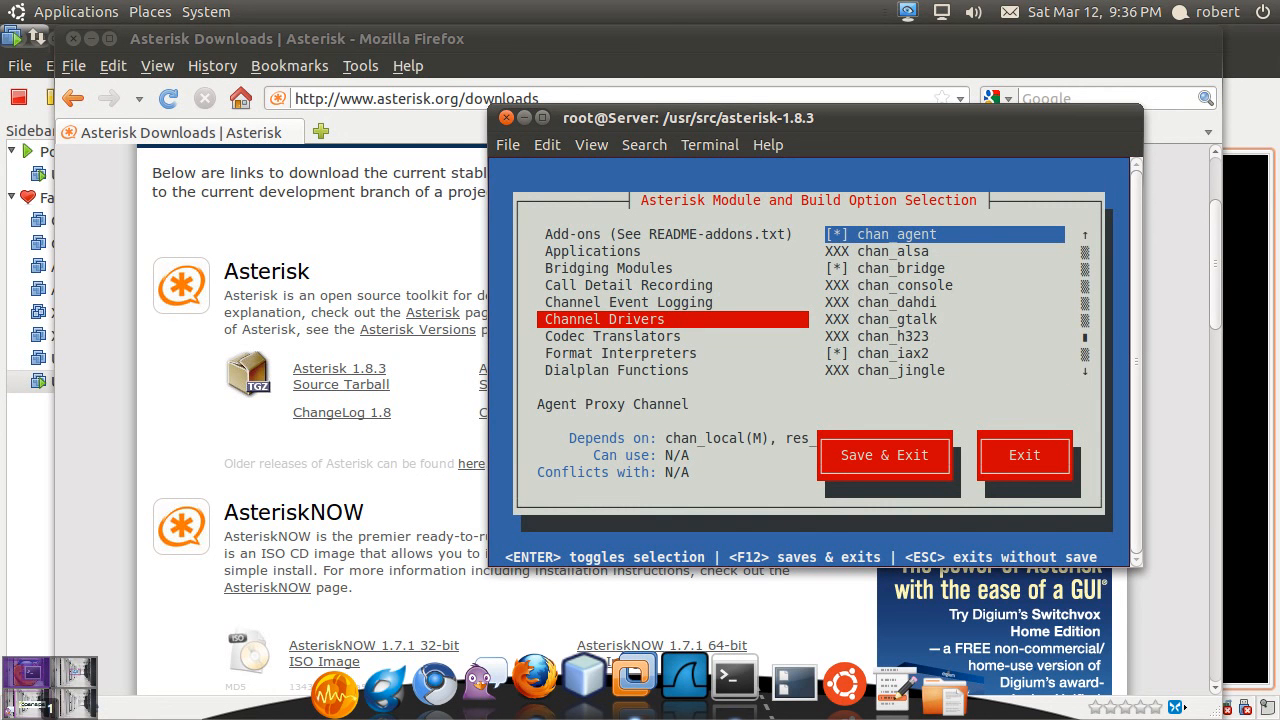
pyautogui.press('Right')
pyautogui.press('Down')
pyautogui.press('Down')
pyautogui.press('Down')
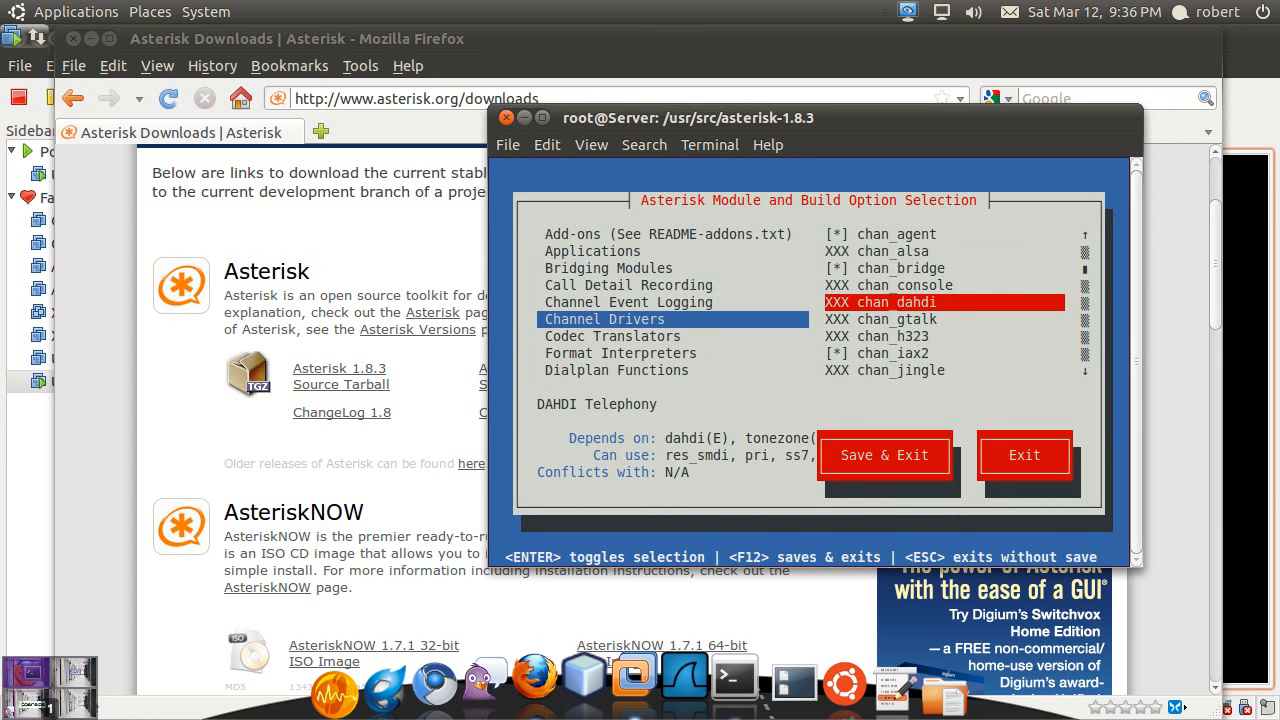
pyautogui.press('Down')
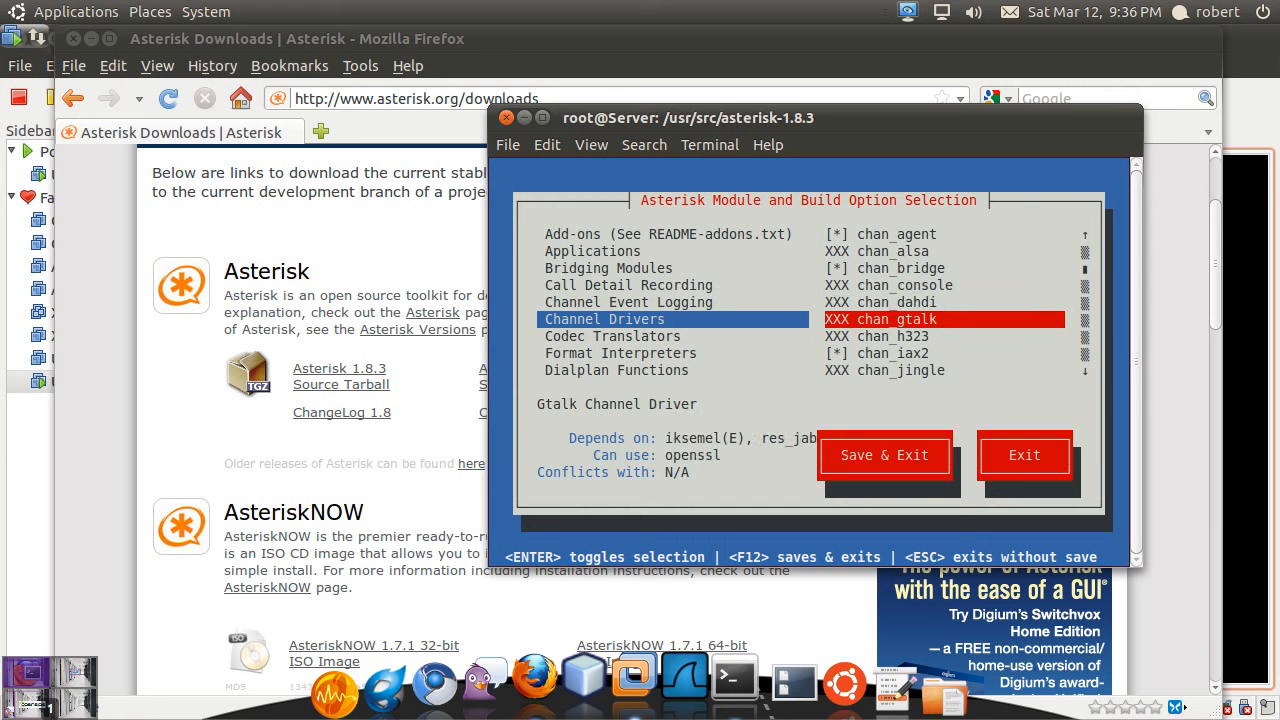
pyautogui.press('Up')
pyautogui.press('Up')
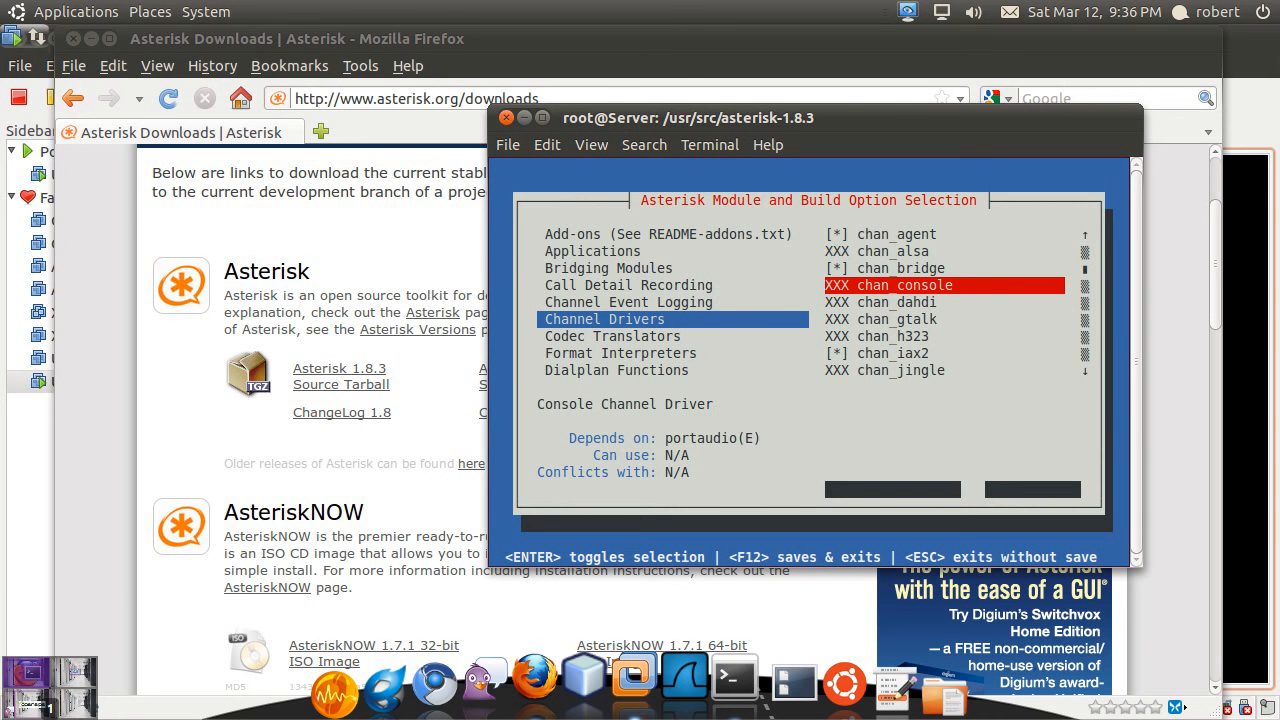
pyautogui.press('pagedown')
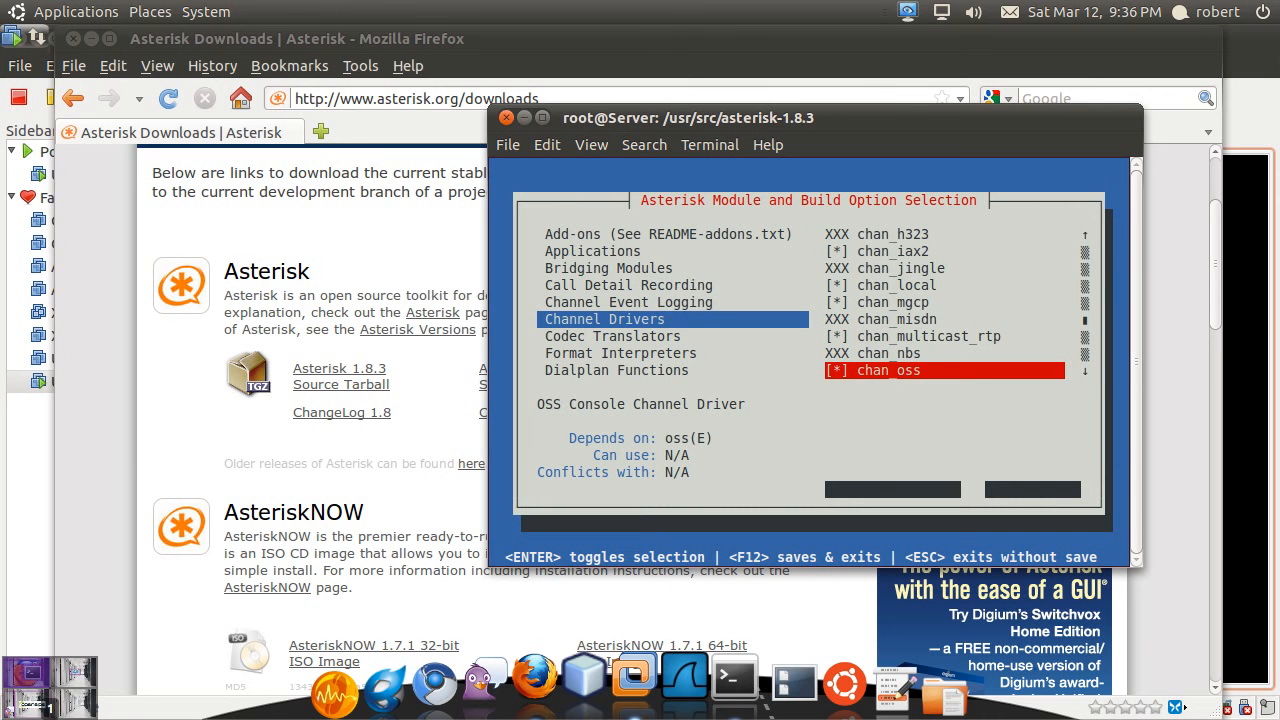
pyautogui.press('pagedown')
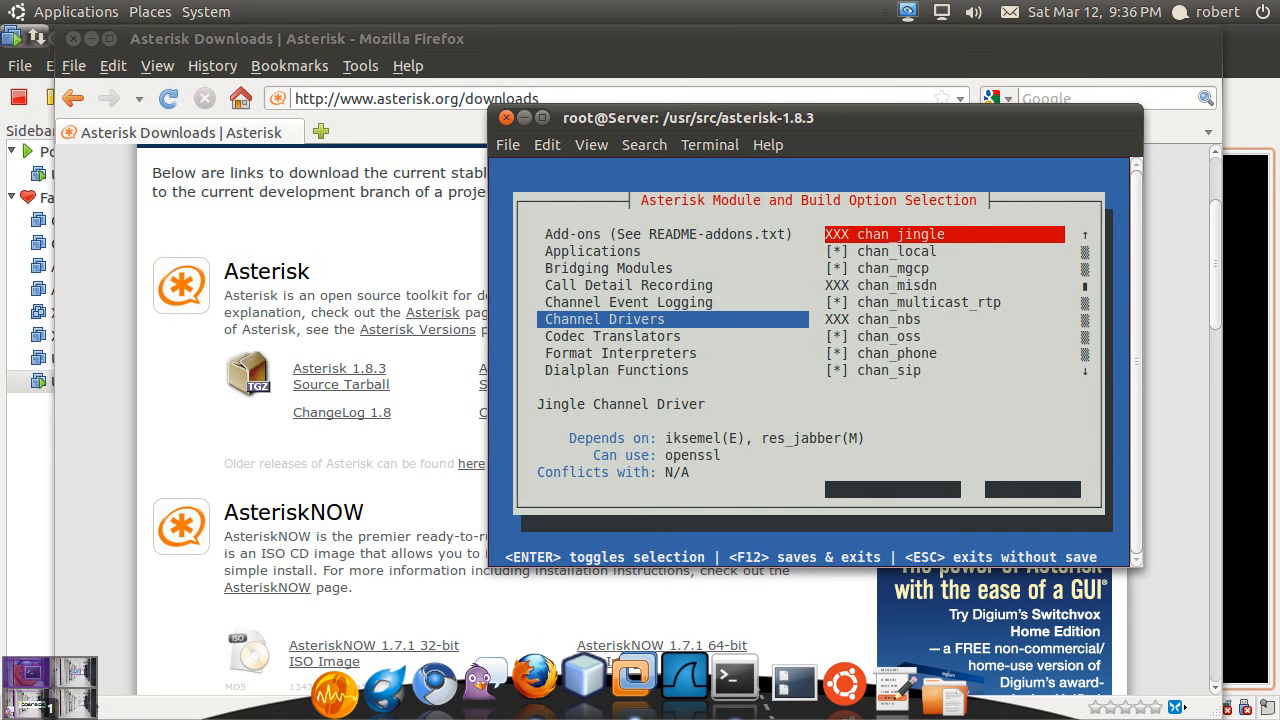
pyautogui.press('Down')
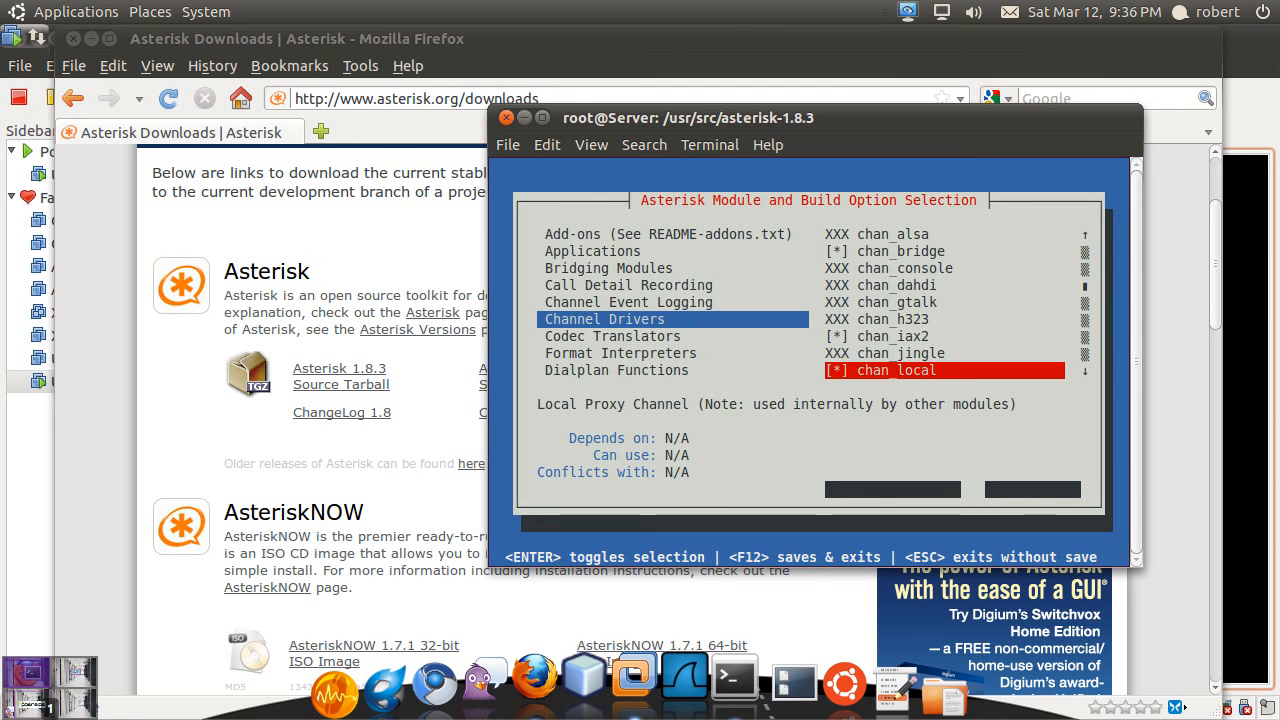
pyautogui.press('pagedown')
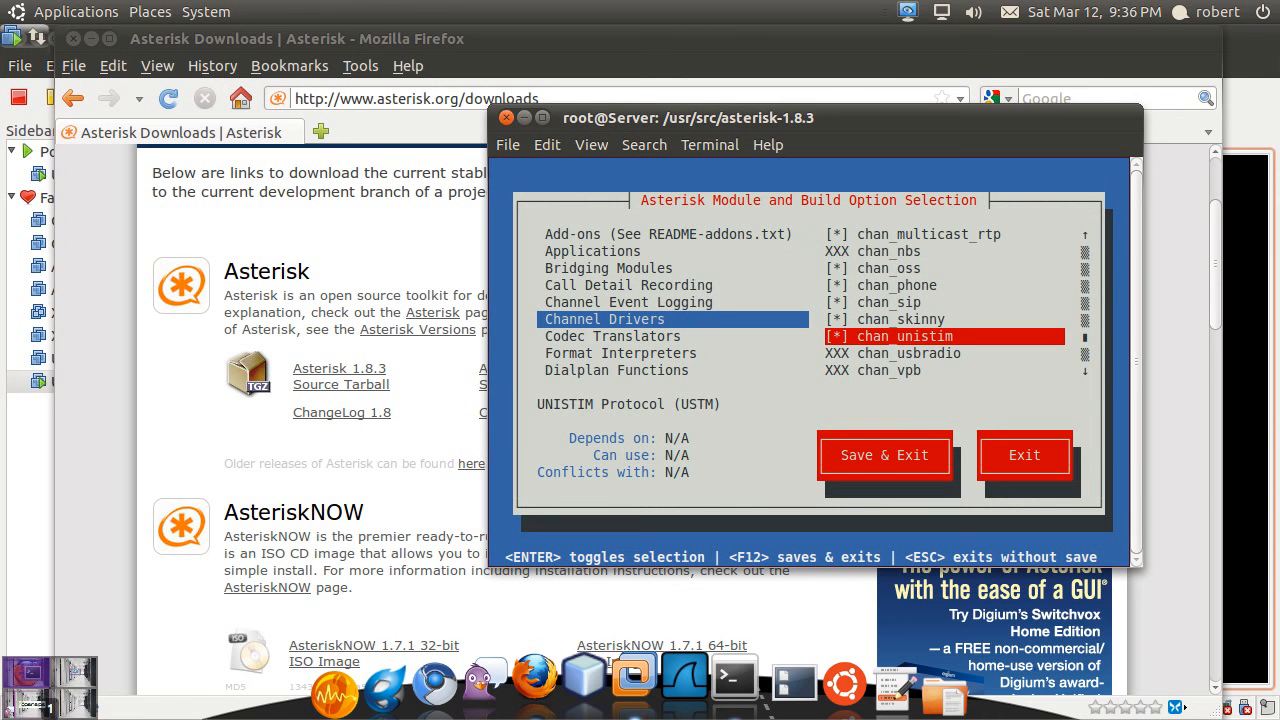
pyautogui.press('Up')
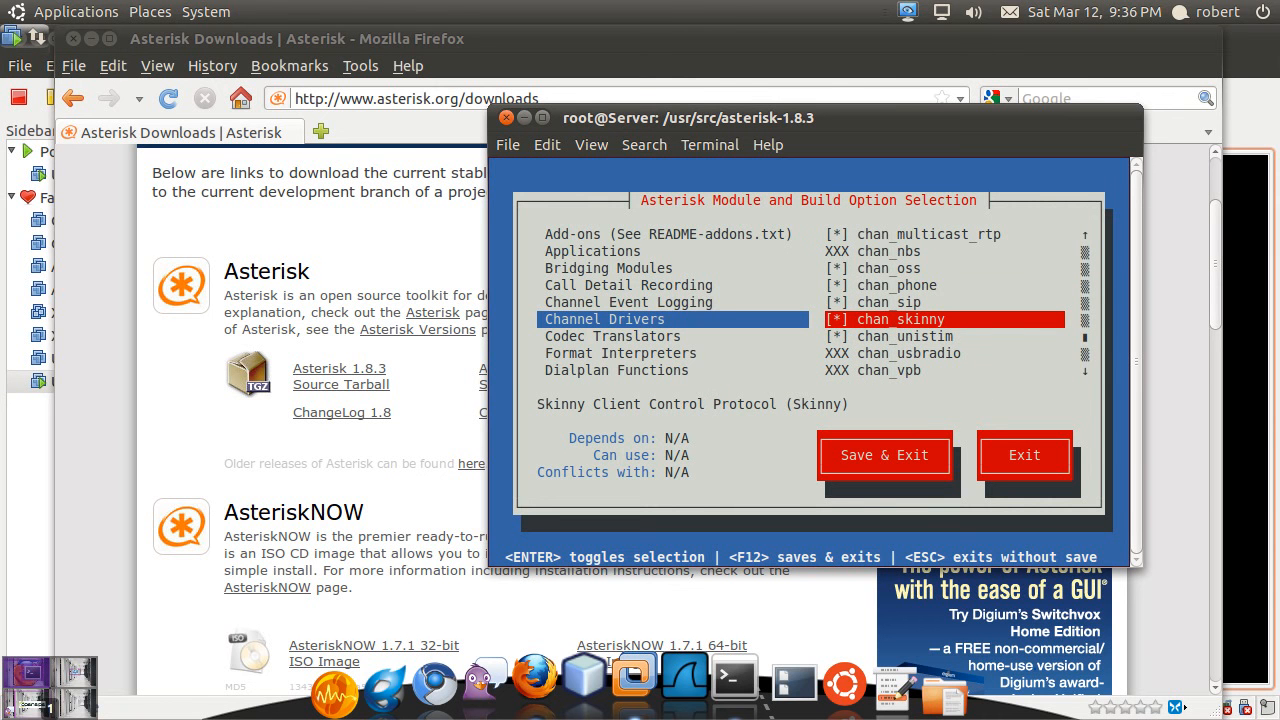
pyautogui.press('pageup')
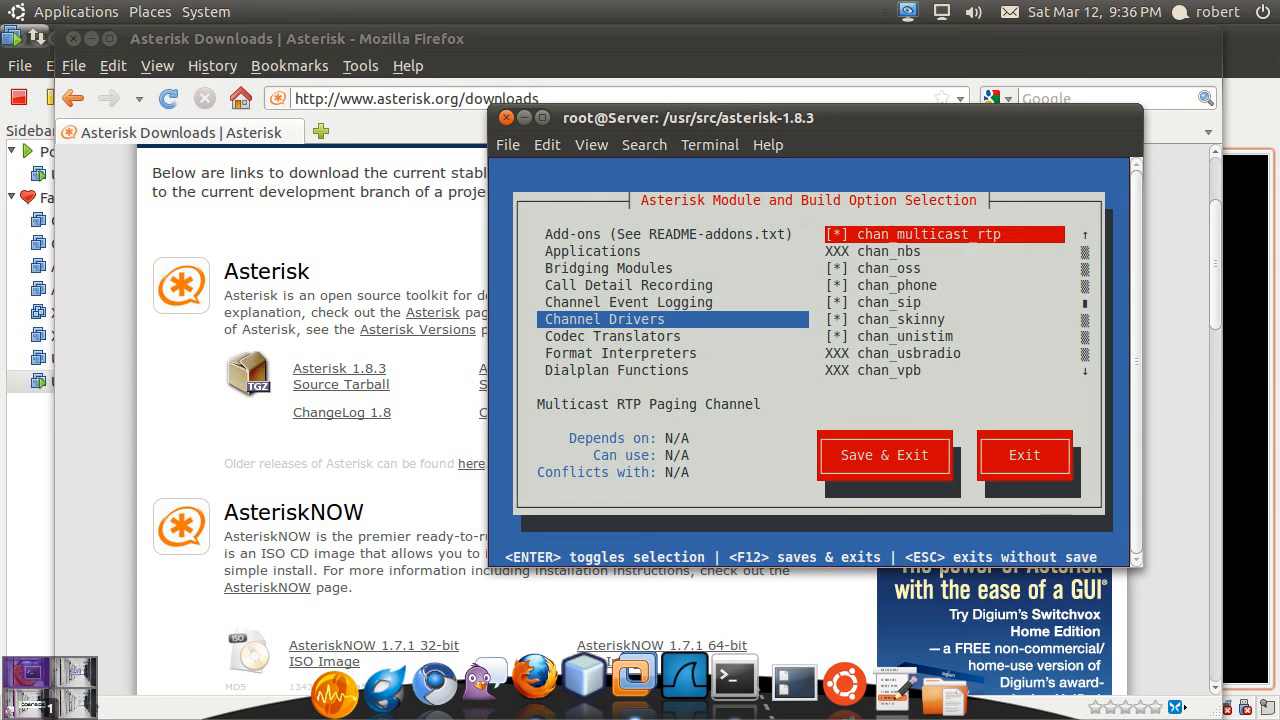
pyautogui.press('pageup')
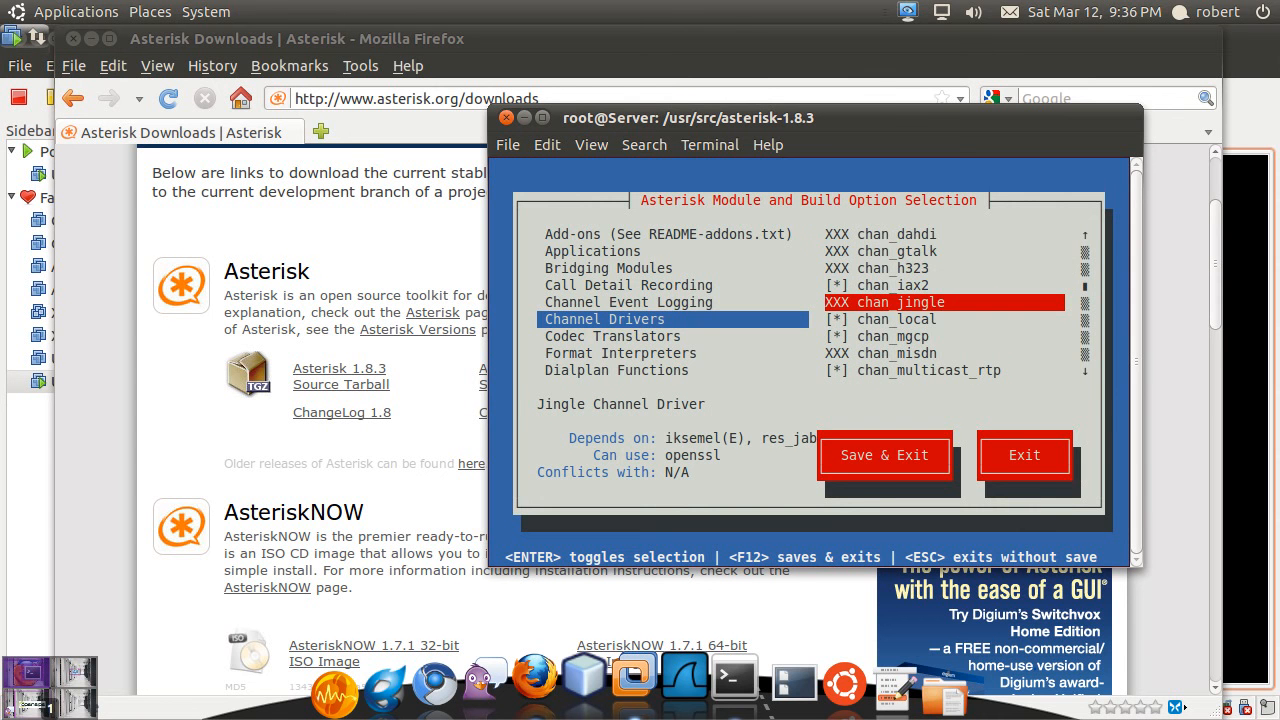
pyautogui.press('pageup')
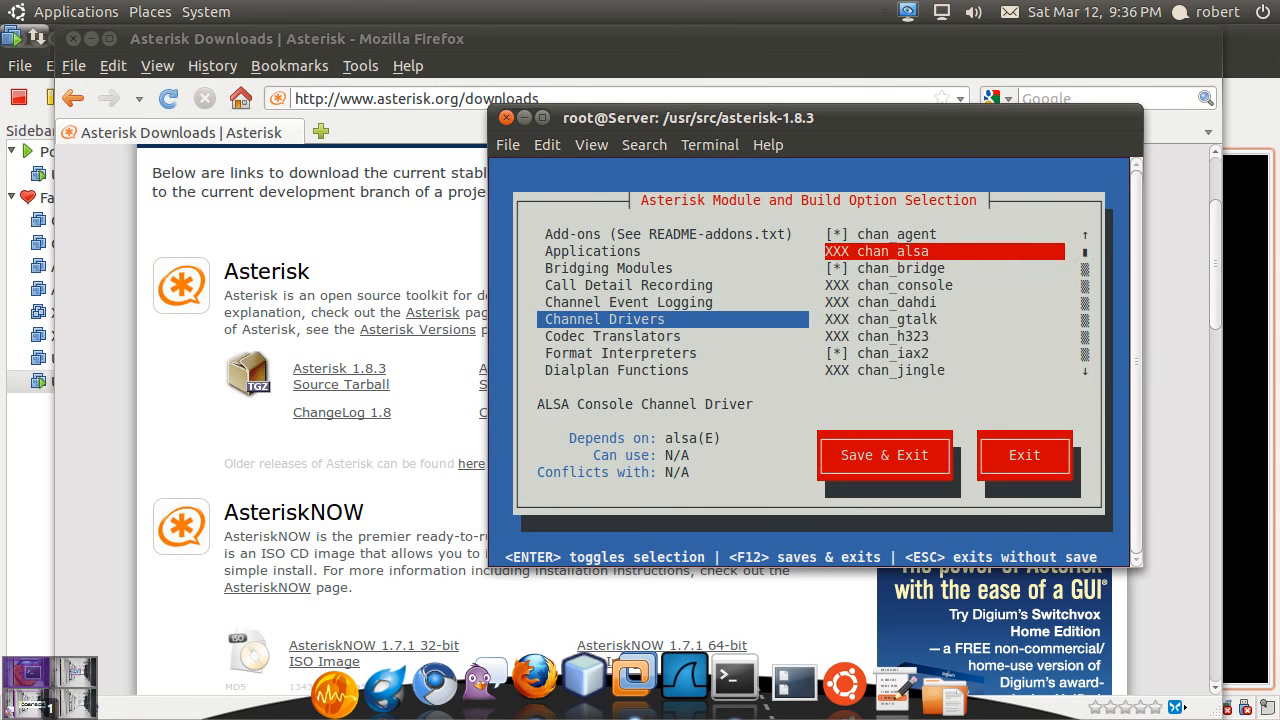
pyautogui.press('pagedown')
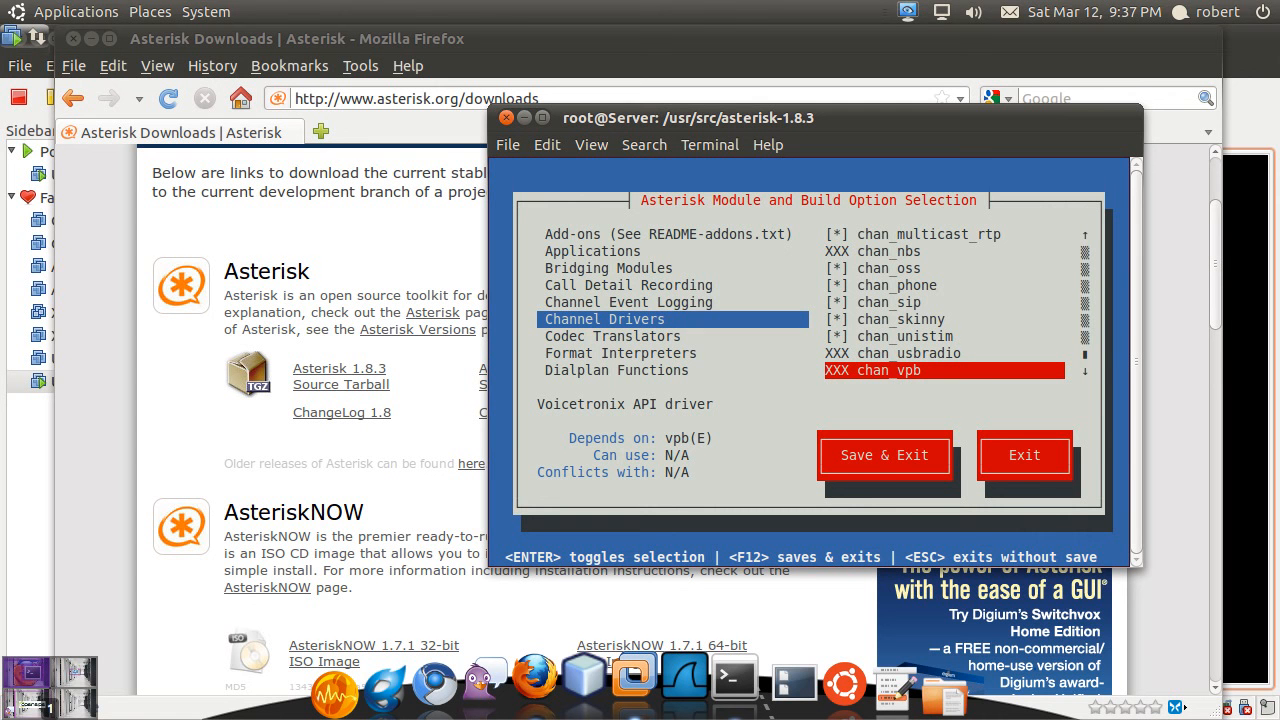
# Browse the Codec Translators list (adpcm, gsm, resample, speex) and return to the category list.
pyautogui.press('Down')
pyautogui.press('Down')
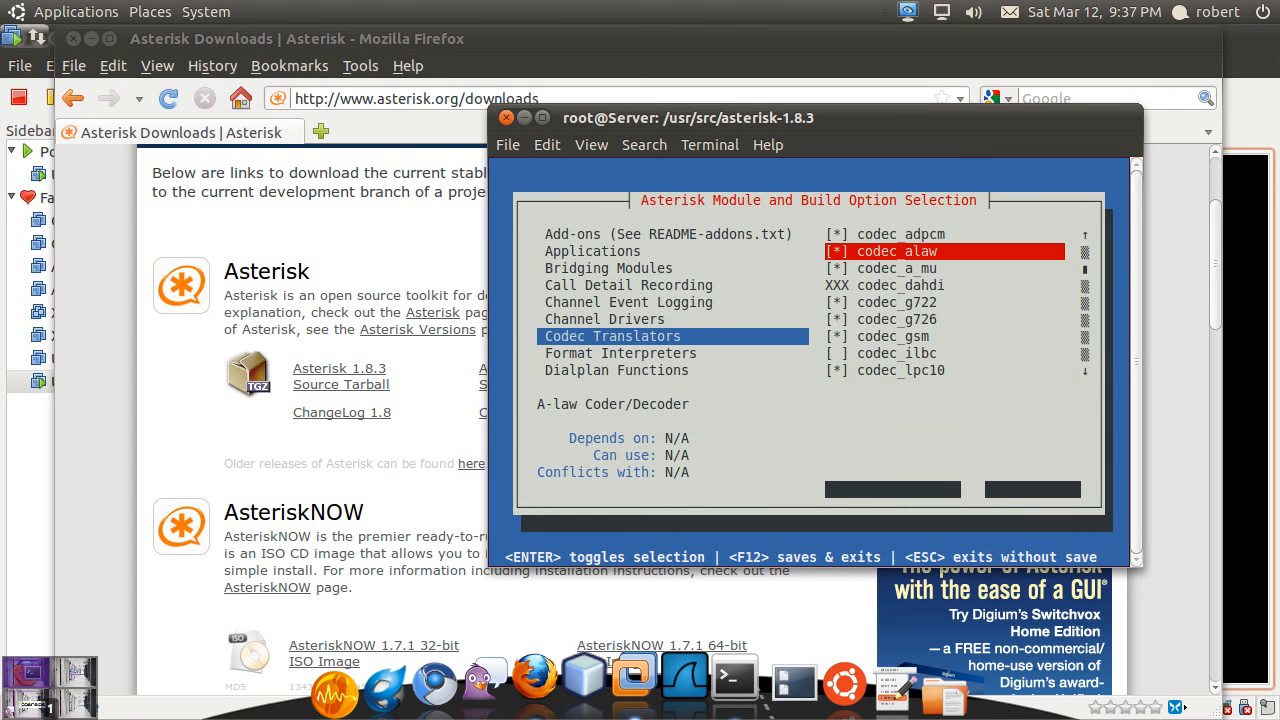
pyautogui.press('Down')
pyautogui.press('Down')
pyautogui.press('Down')
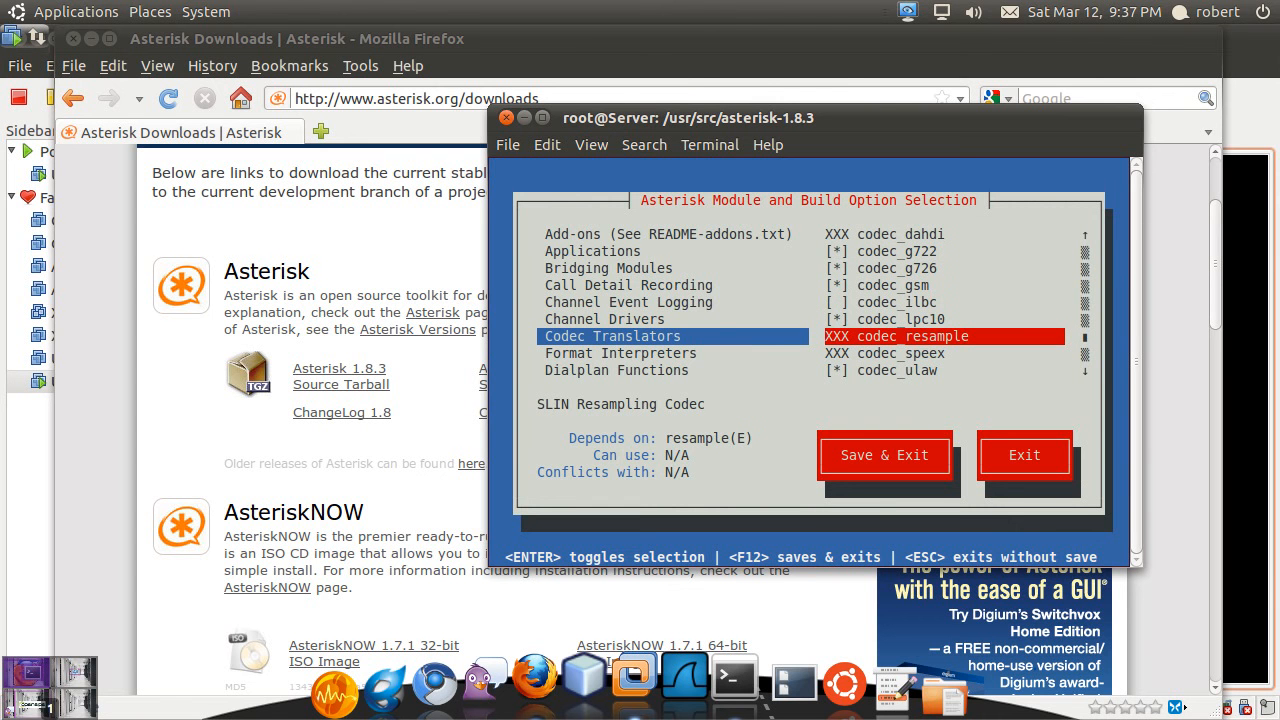
pyautogui.press('Down')
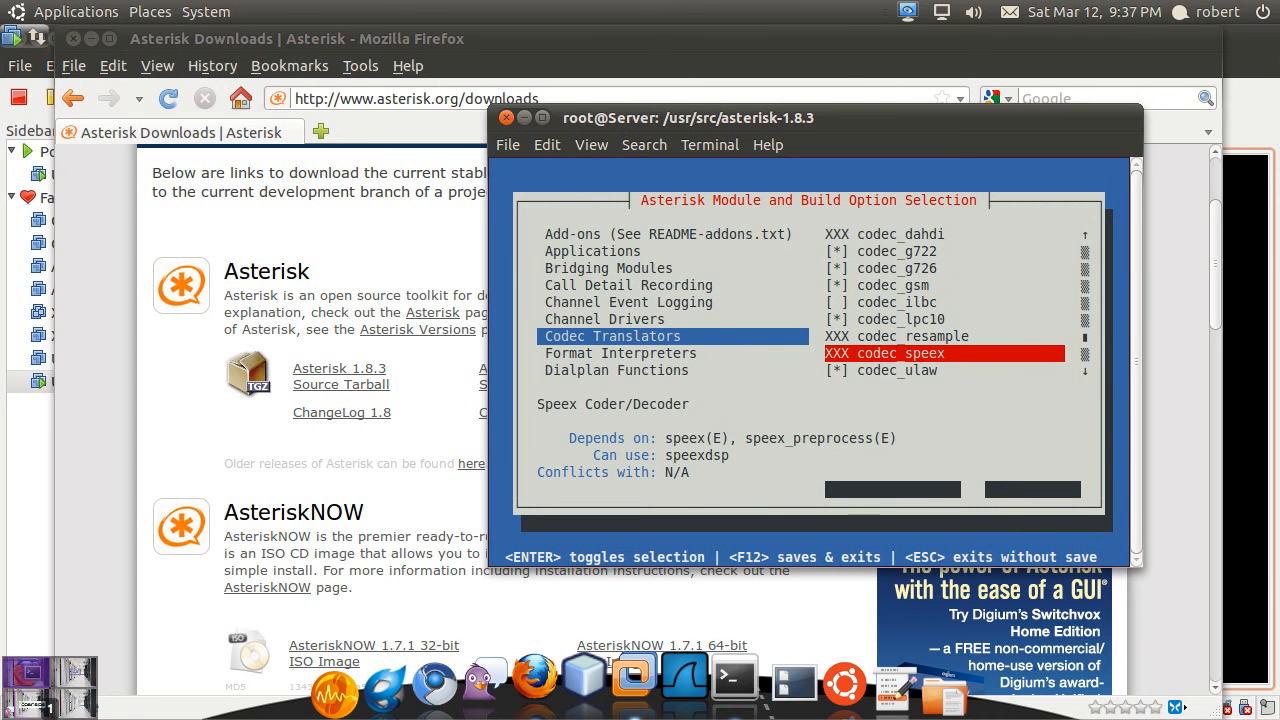
pyautogui.press('Up')
pyautogui.press('Up')
pyautogui.press('Up')
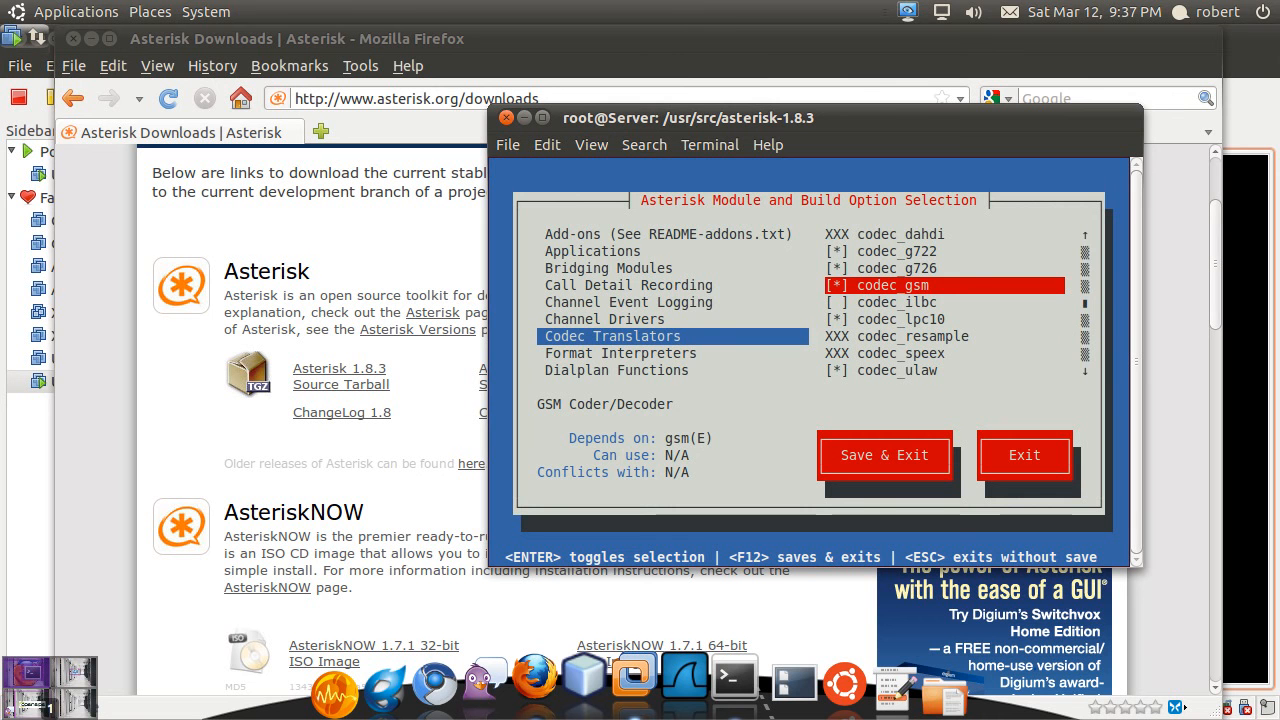
pyautogui.press('Up')
pyautogui.press('Up')
pyautogui.press('Up')
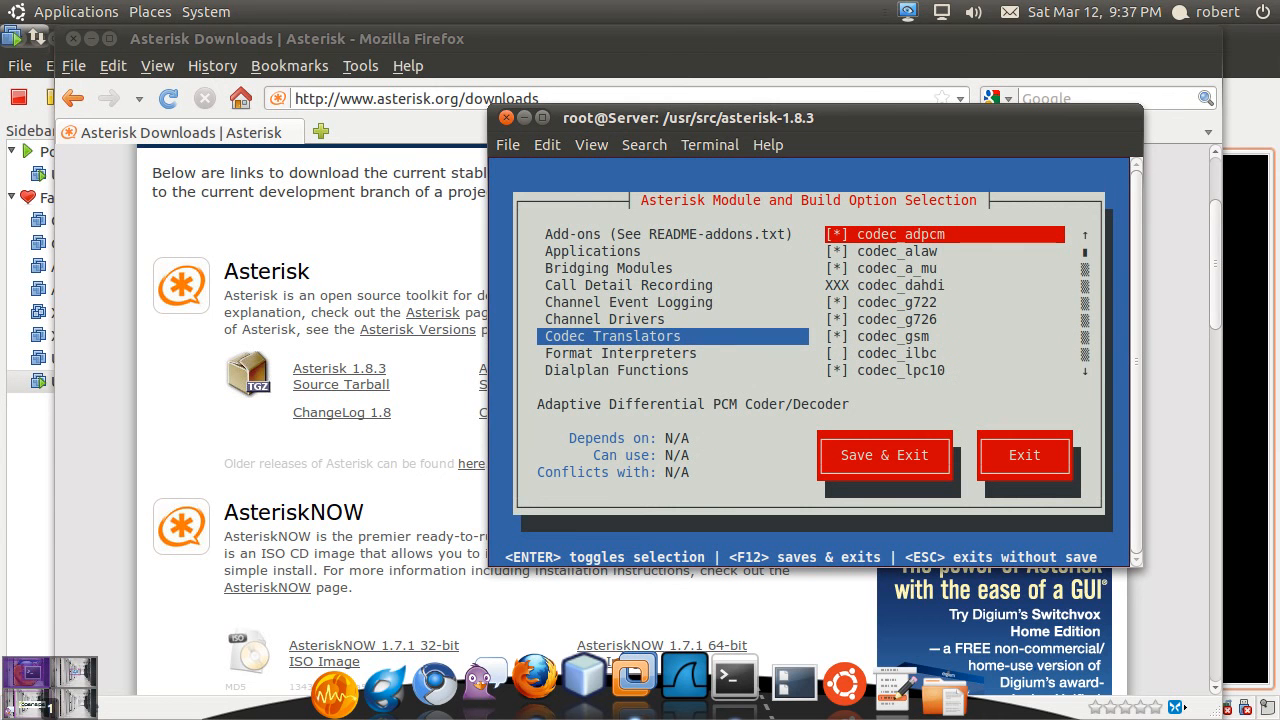
pyautogui.press('Down')
pyautogui.press('Down')
pyautogui.press('Down')
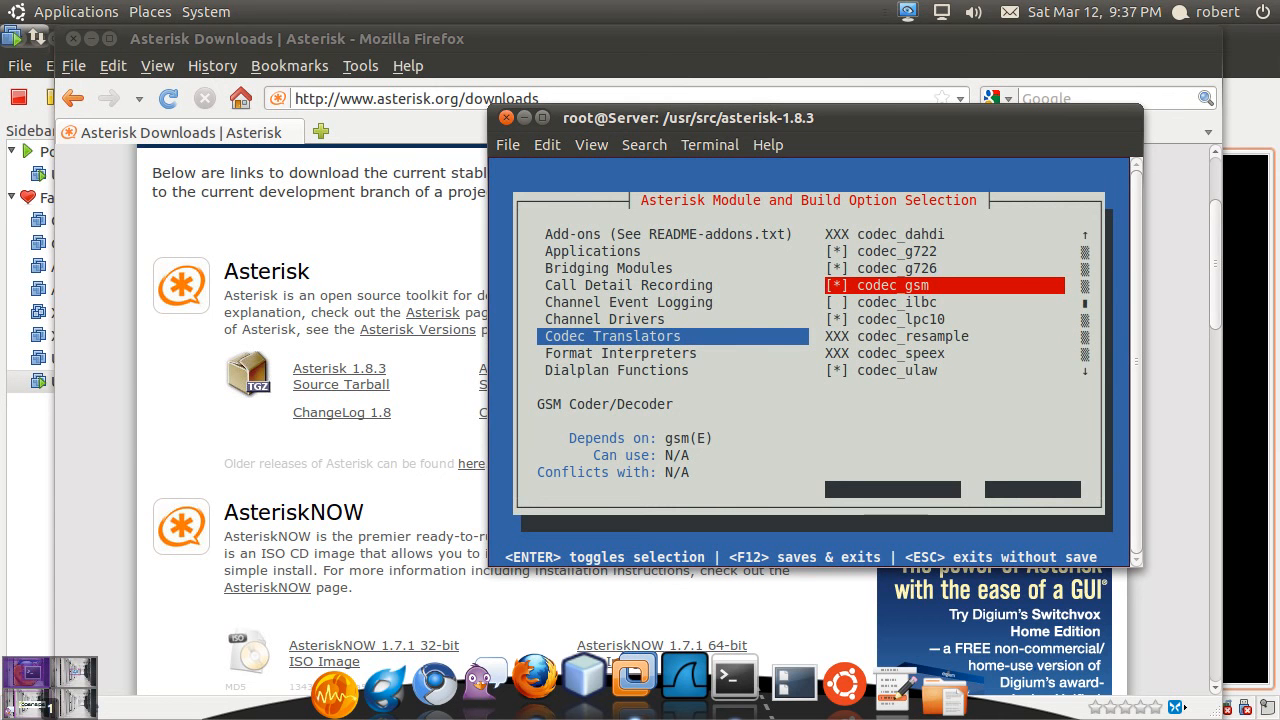
pyautogui.press('Down')
pyautogui.press('Down')
pyautogui.press('Down')
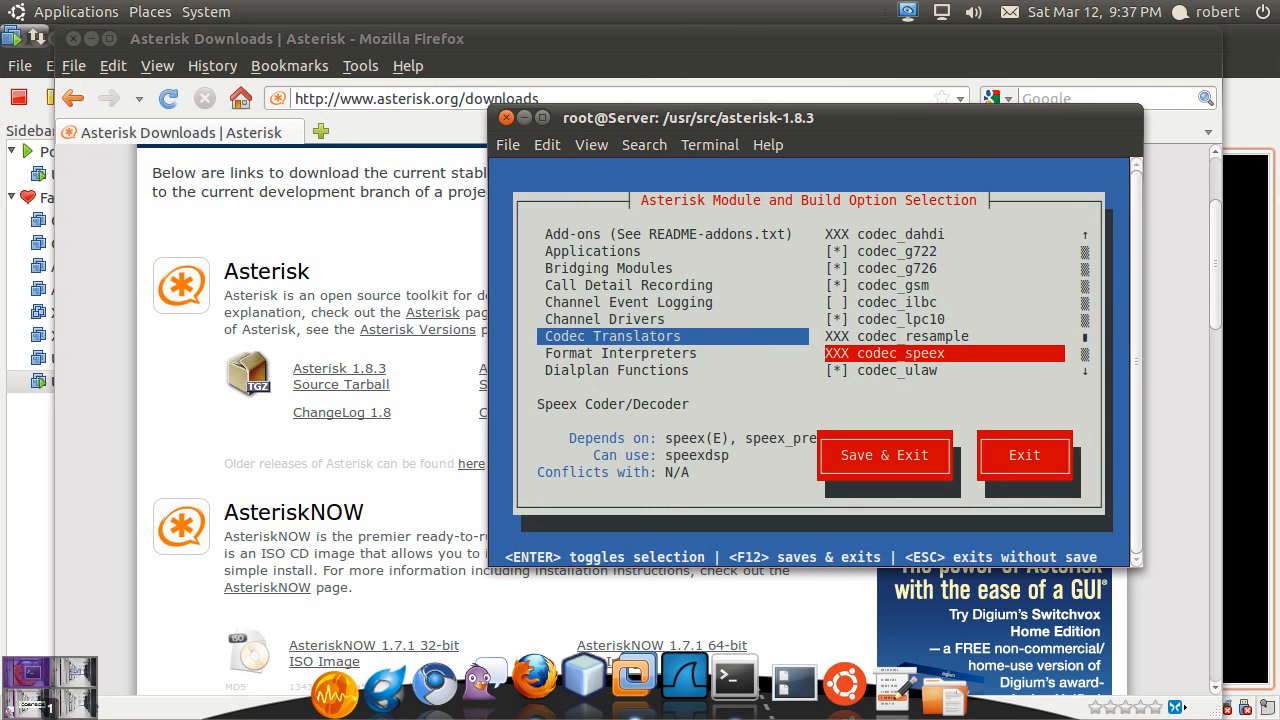
pyautogui.press('Left')
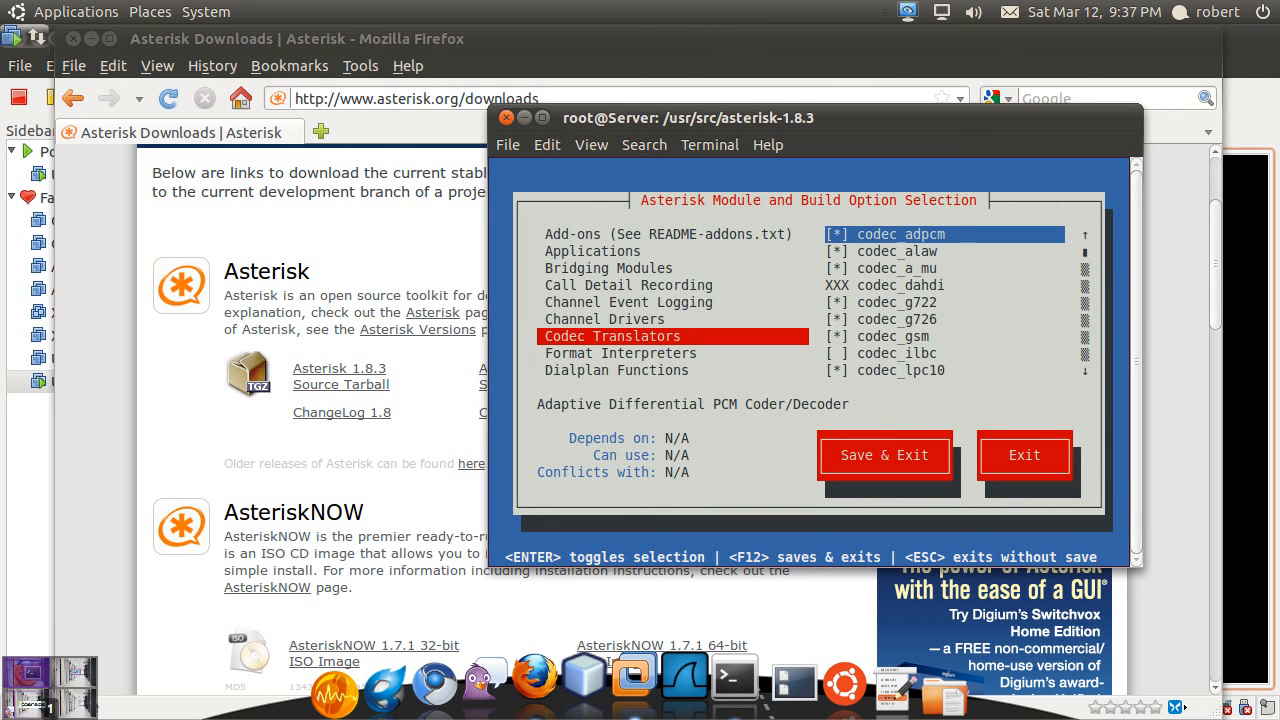
# Skim Format Interpreters, Dialplan Functions and Resource Modules, then save and exit menuselect with F12.
pyautogui.press('Down')
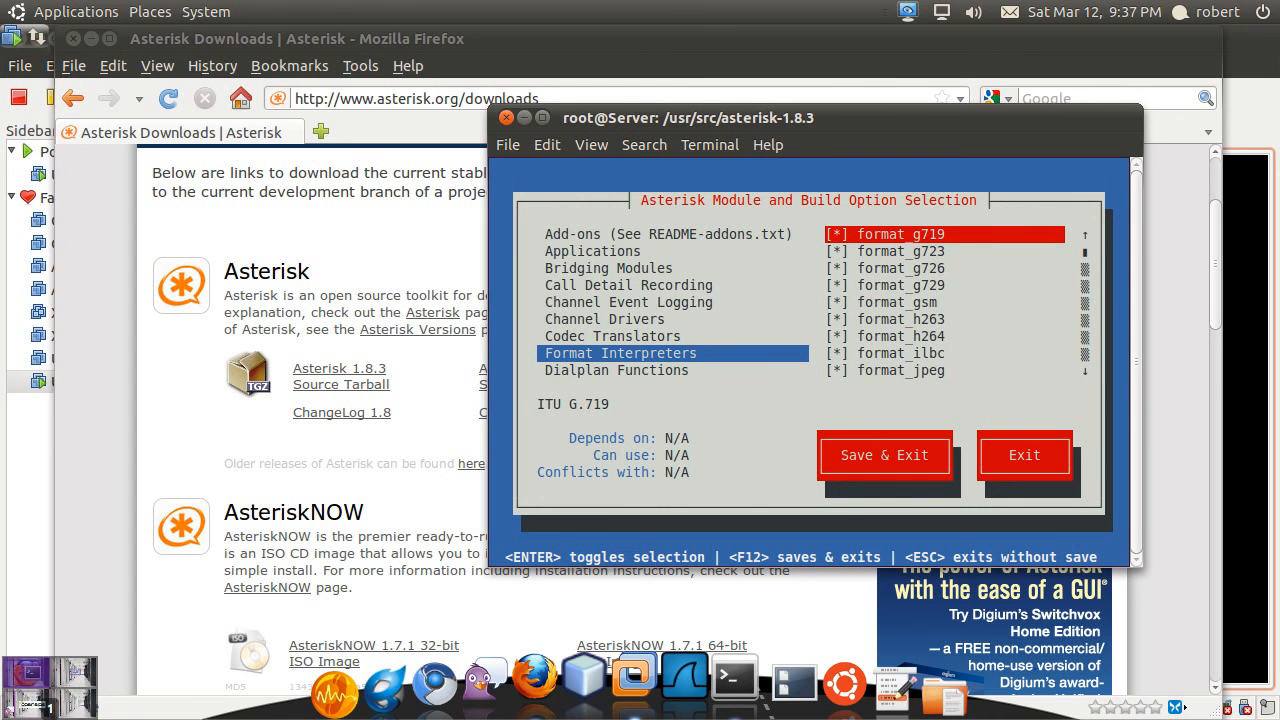
pyautogui.press('pagedown')
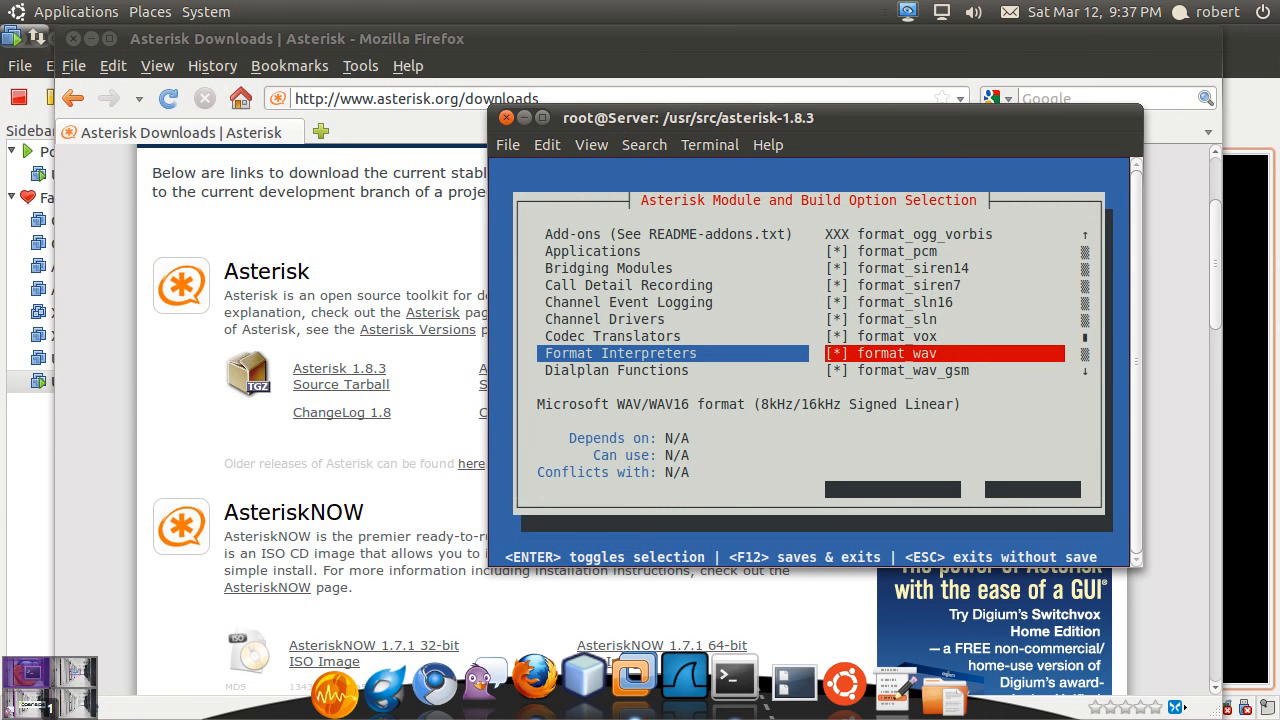
pyautogui.press('pageup')
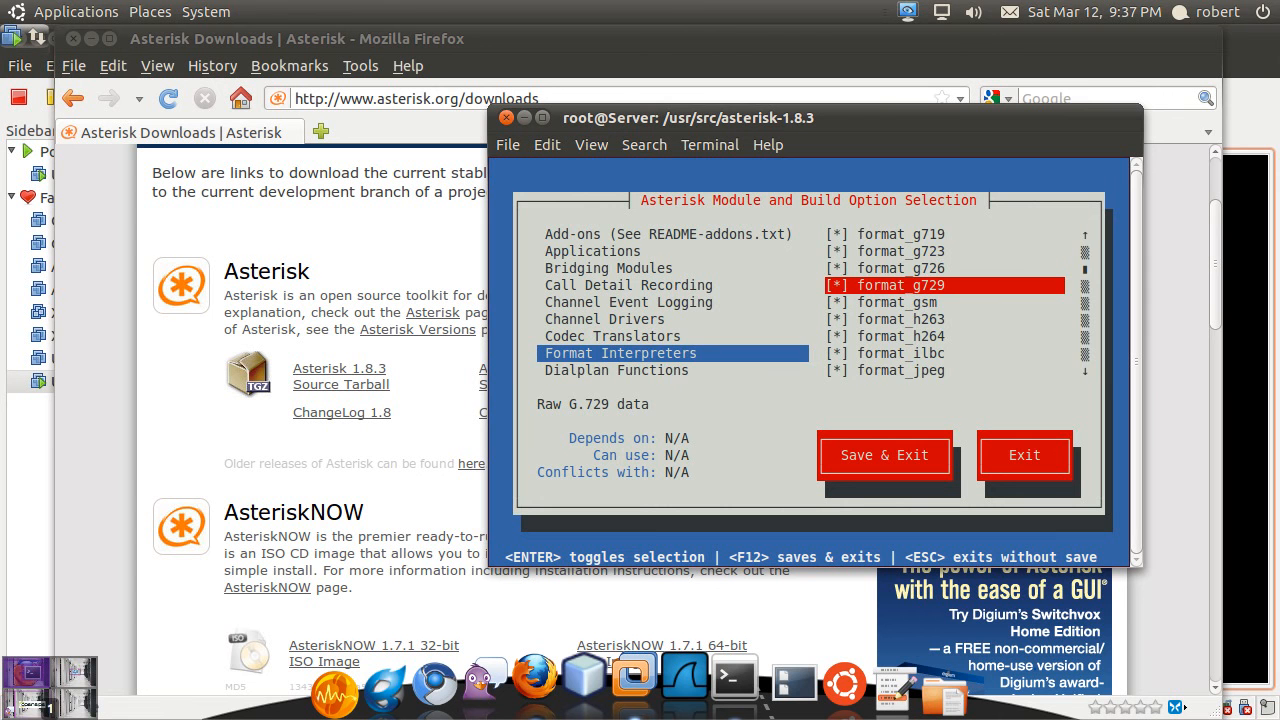
pyautogui.press('Down')
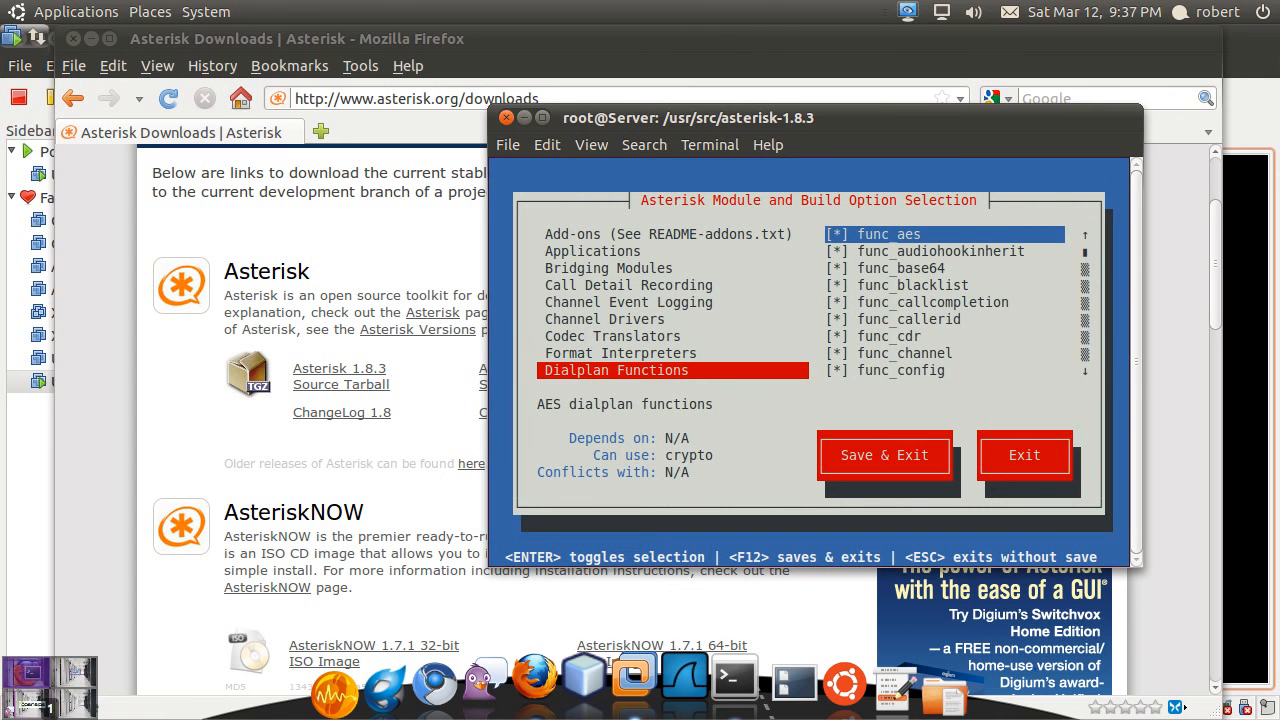
pyautogui.press('pagedown')
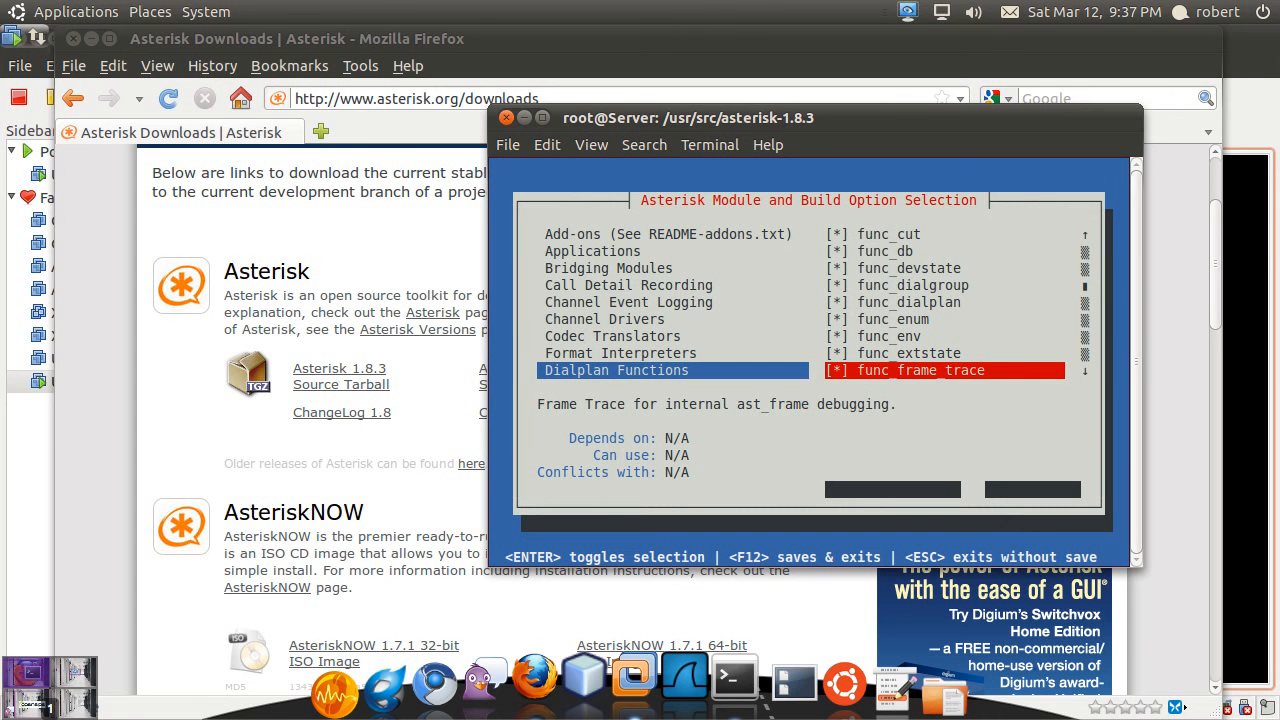
pyautogui.press('Up')
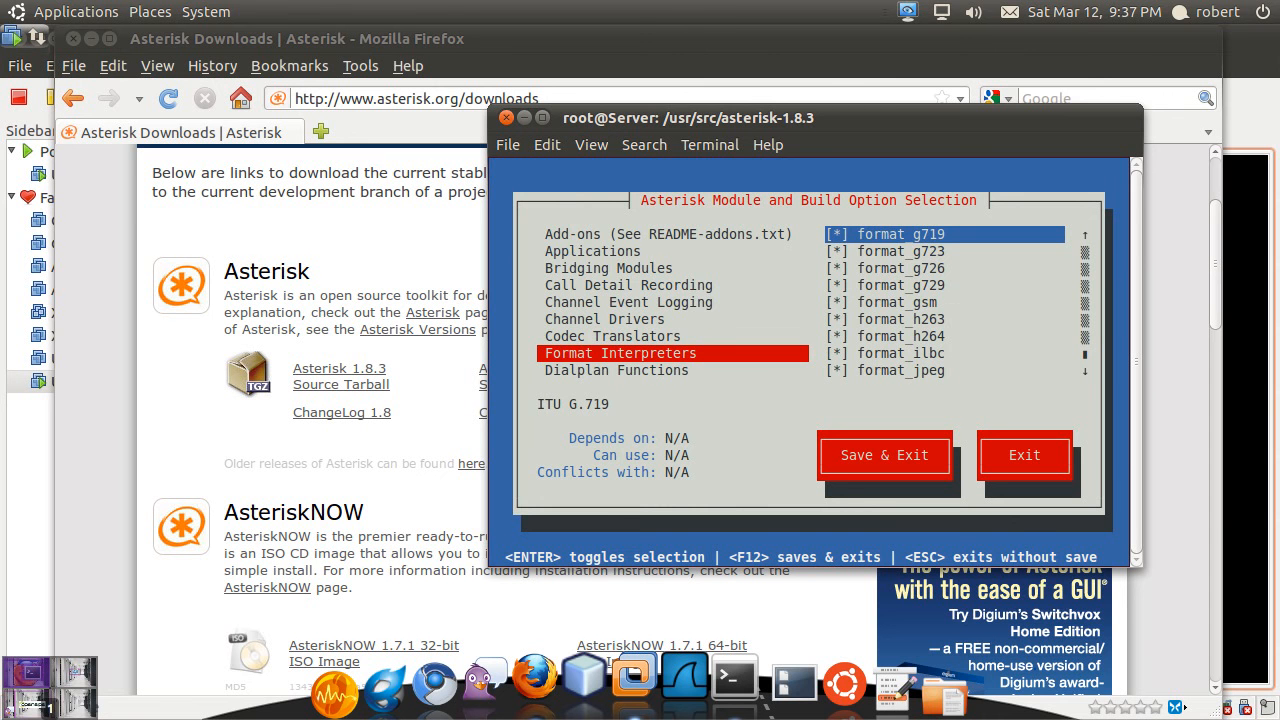
pyautogui.press('Down')
pyautogui.press('Down')
pyautogui.press('Down')
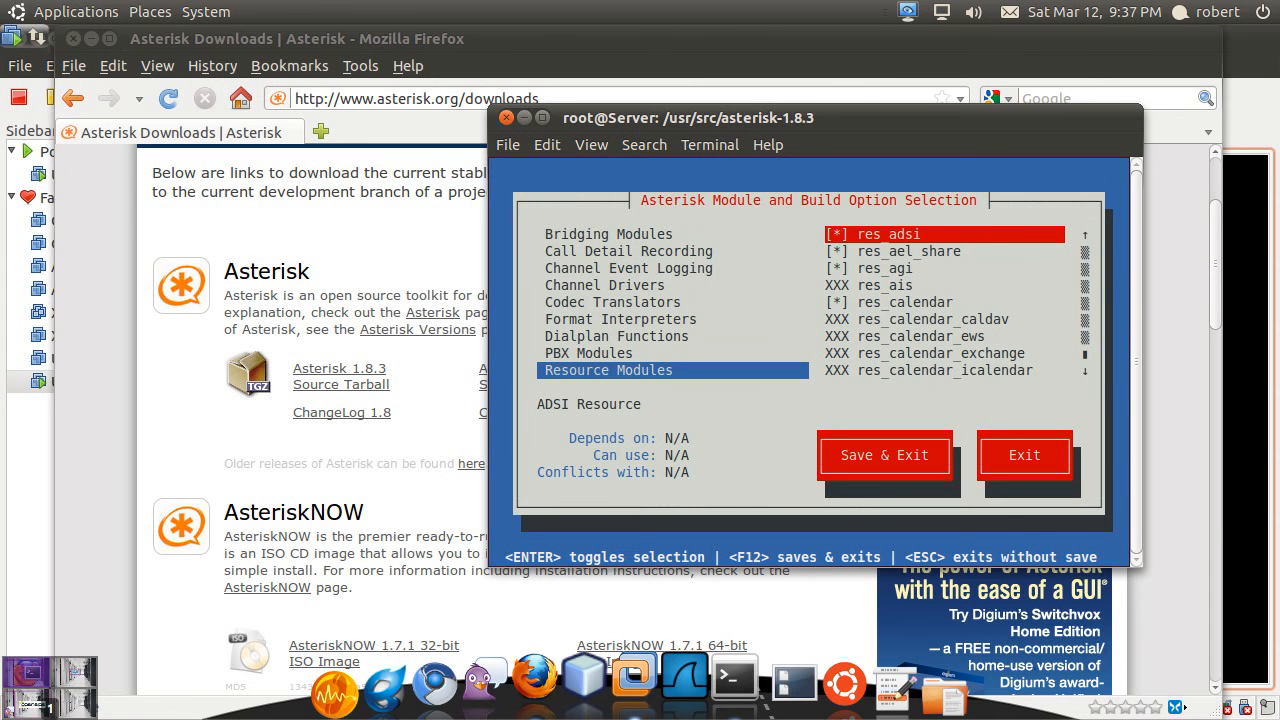
pyautogui.press('F12')
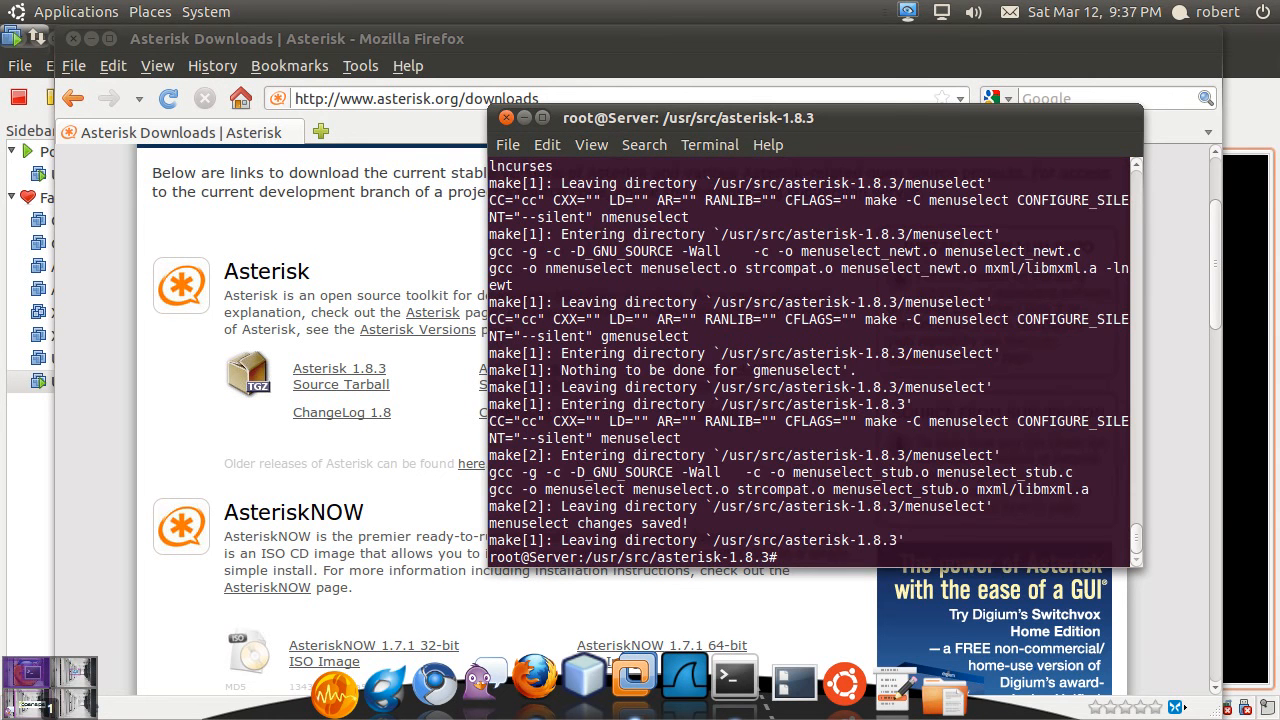
# Run make in asterisk-1.8.3 to start compiling Asterisk from source.
pyautogui.press('Return')
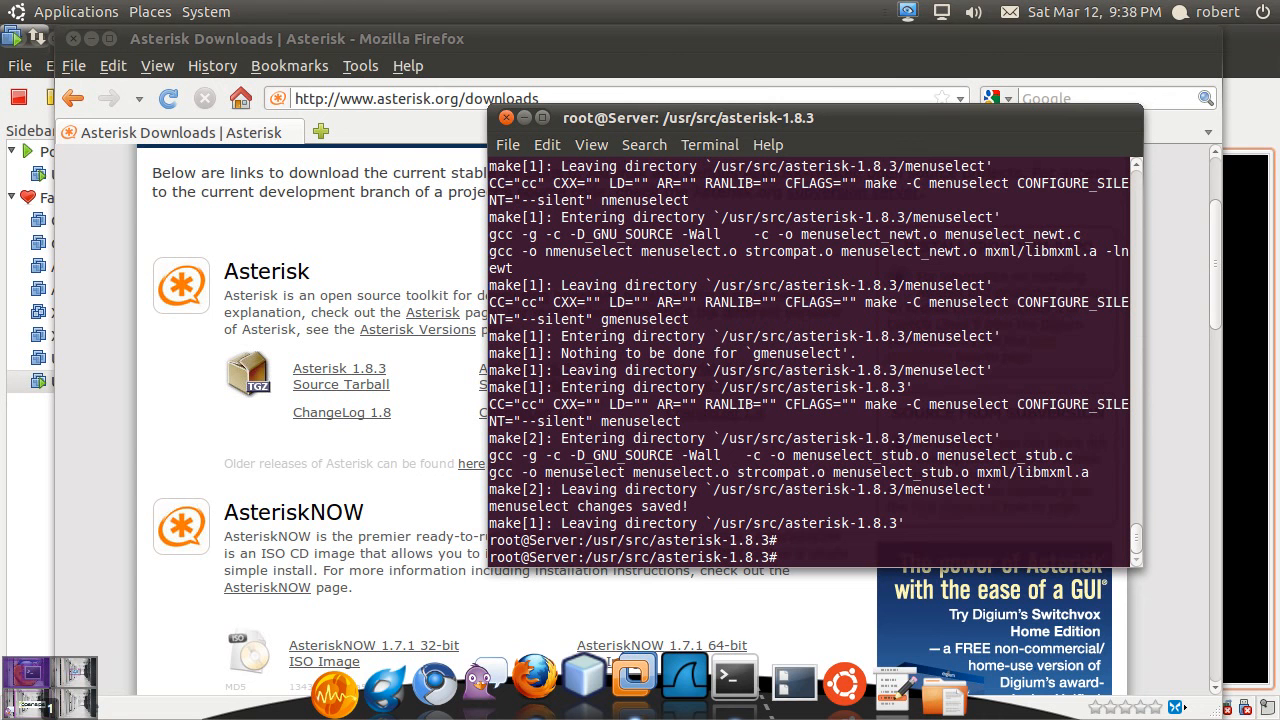
pyautogui.write('make')
pyautogui.press('Return')
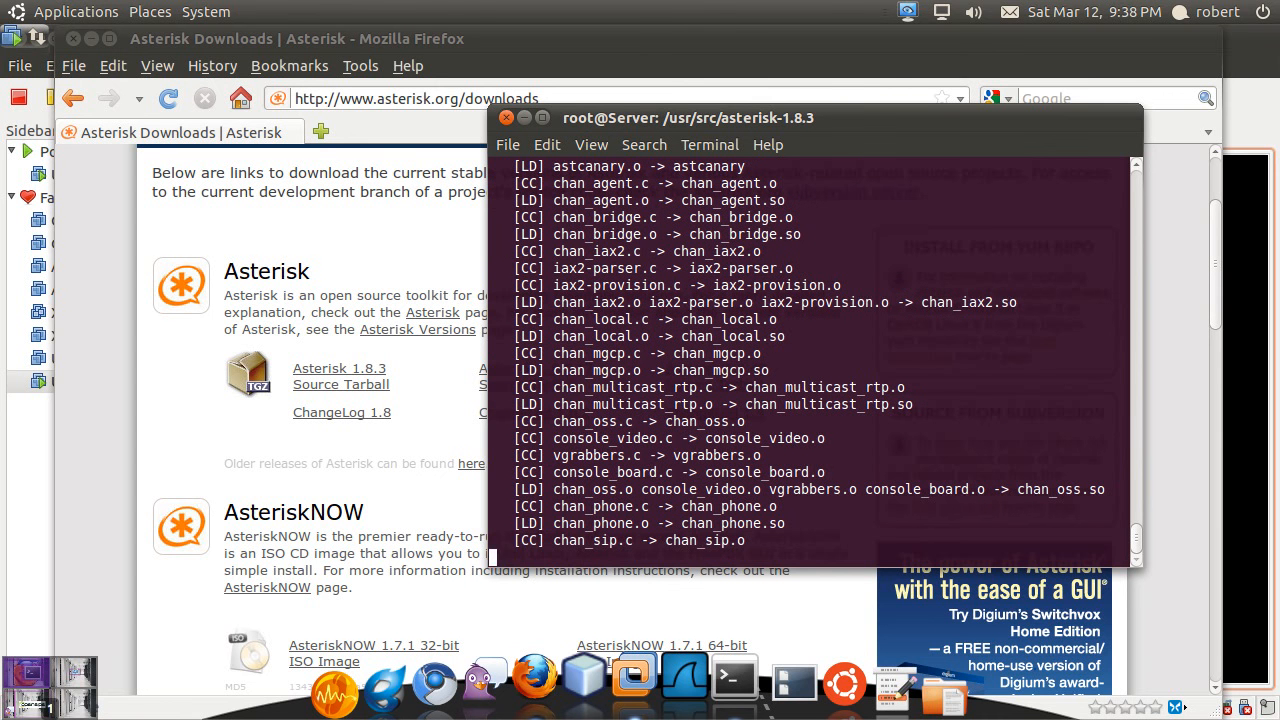
# Put Firefox and VMware aside, bring the build terminal forward and enlarge its window.
pyautogui.click(89, 39)
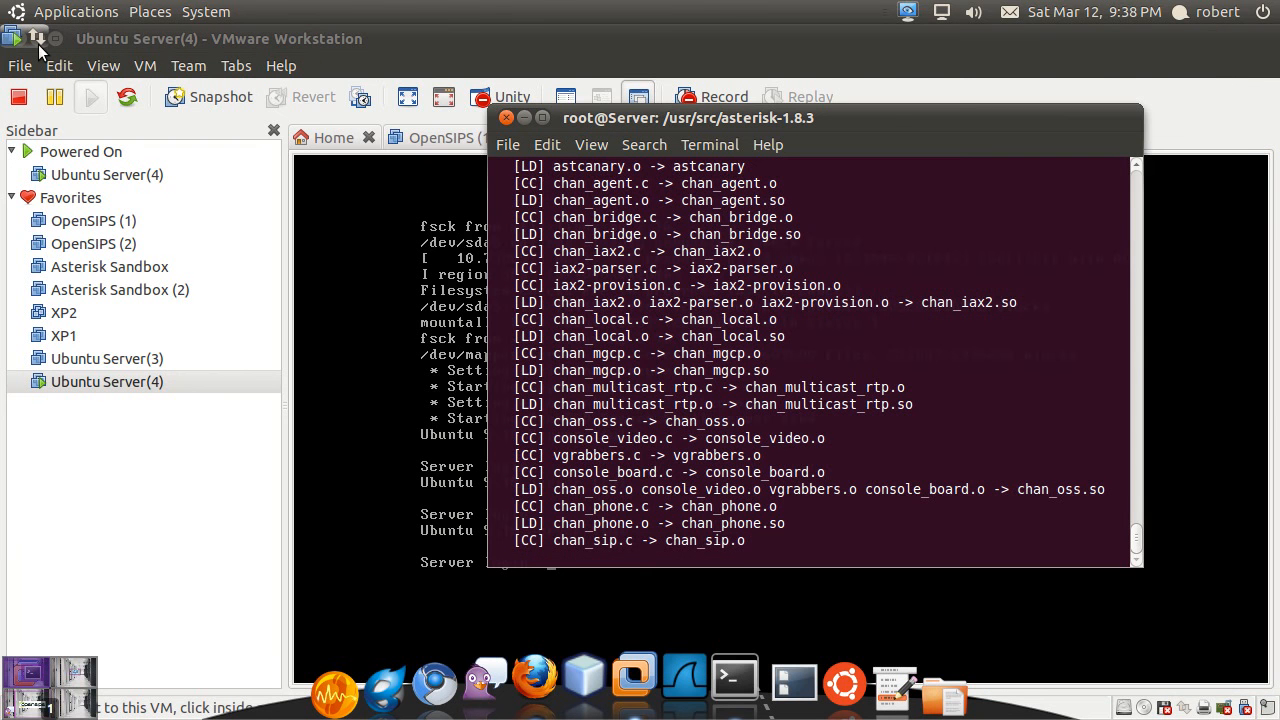
pyautogui.click(38, 44)
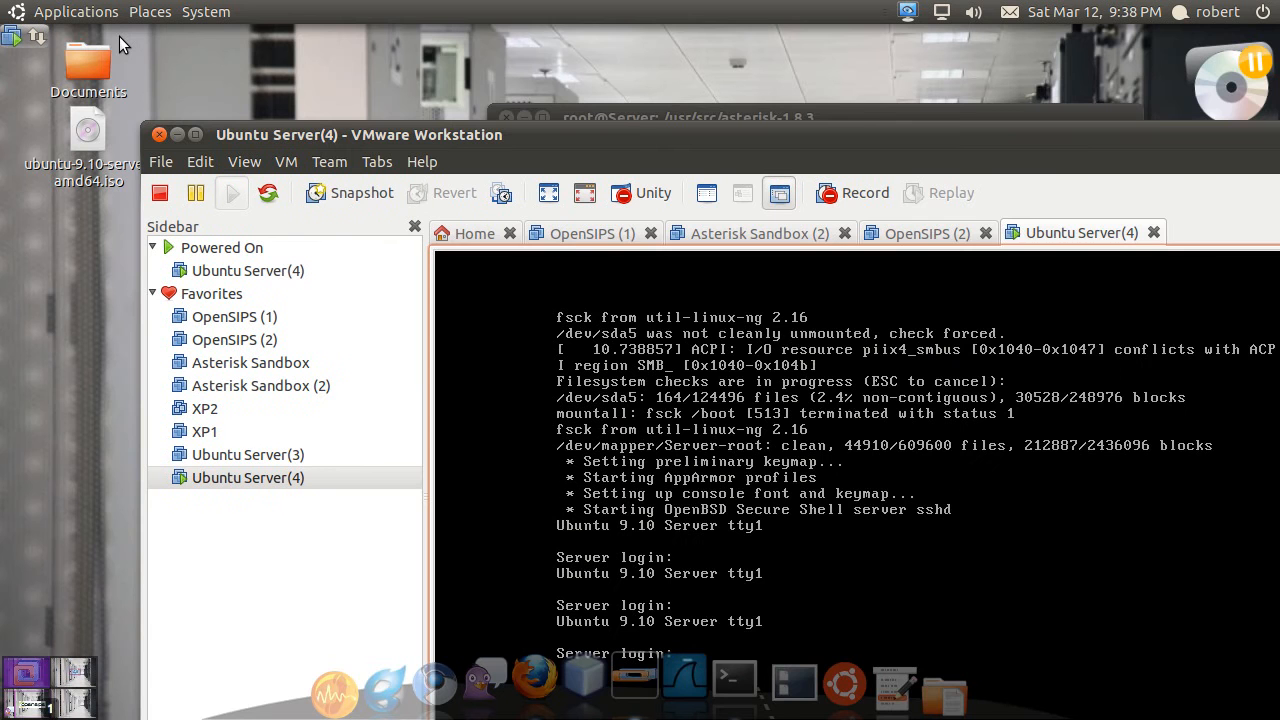
pyautogui.hotkey('alt', 'Tab')
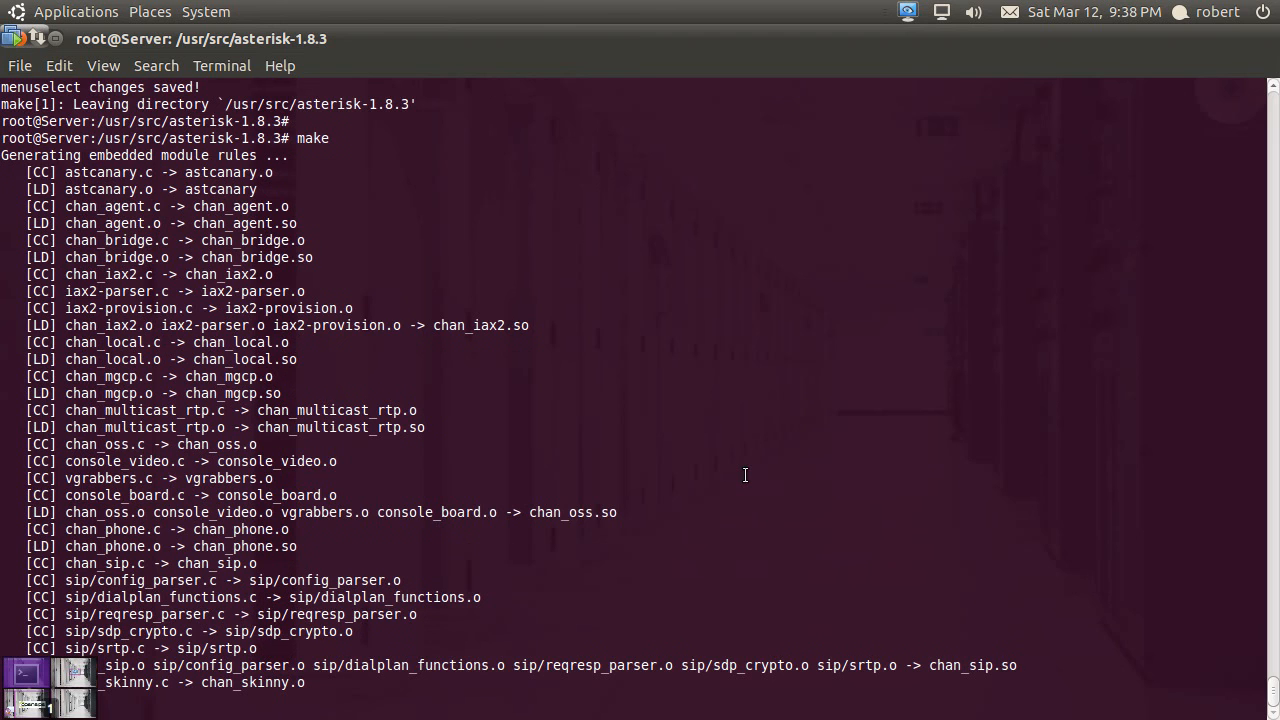
pyautogui.press('F11')
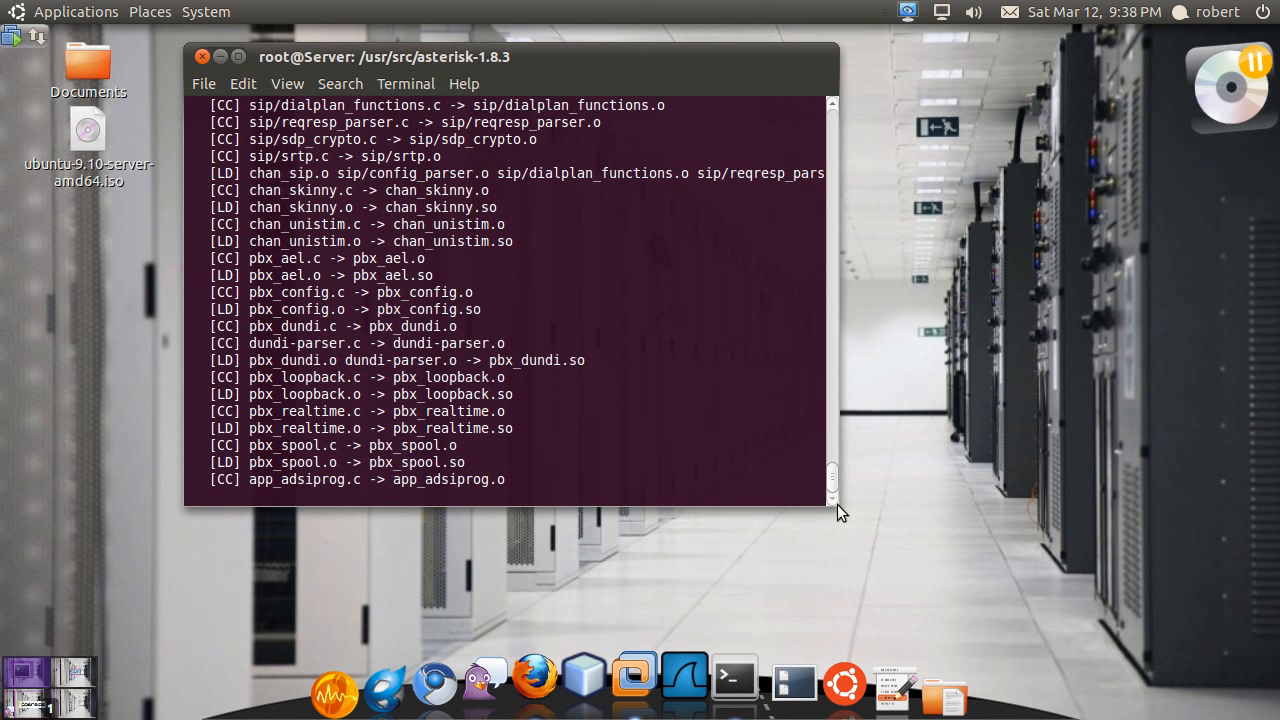
pyautogui.moveTo(837, 504); pyautogui.dragTo(1131, 631)
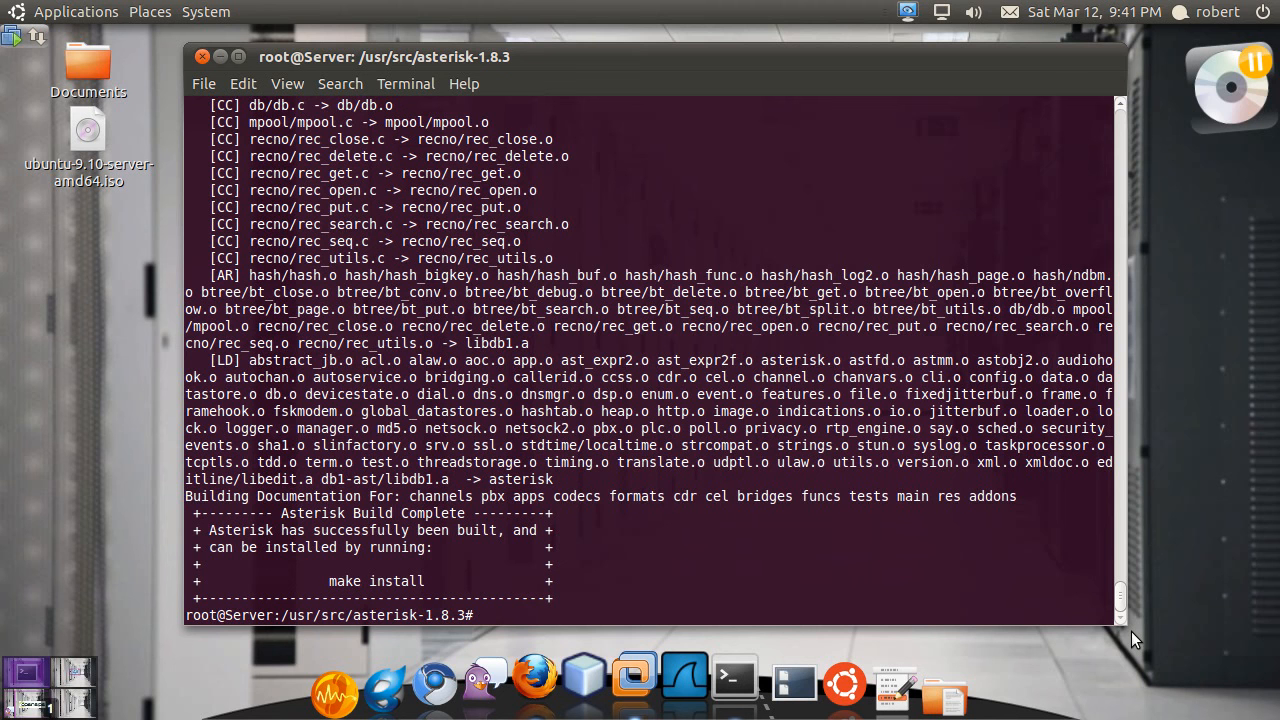
pyautogui.write('make ins')
pyautogui.write('tal')
# Run make install, correcting the mistyped 'make instal', to install Asterisk 1.8.3.
pyautogui.press('Return')
pyautogui.press('Up')
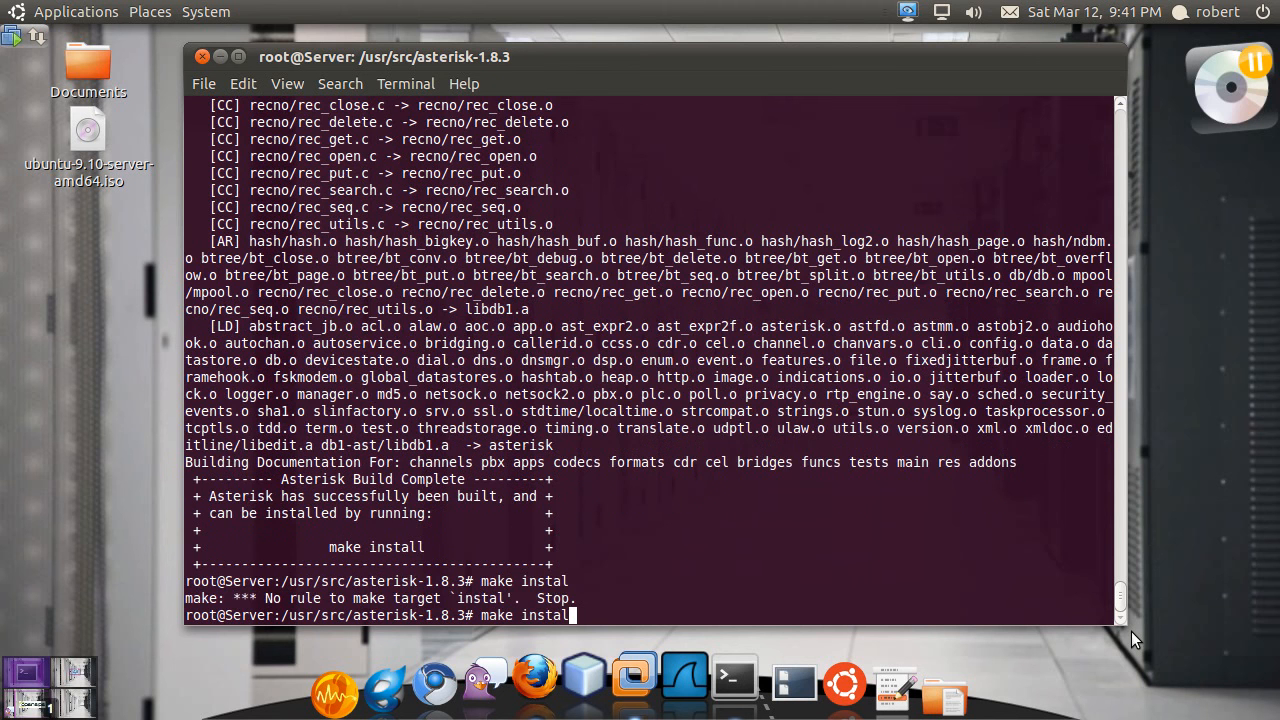
pyautogui.write('l')
pyautogui.press('Return')
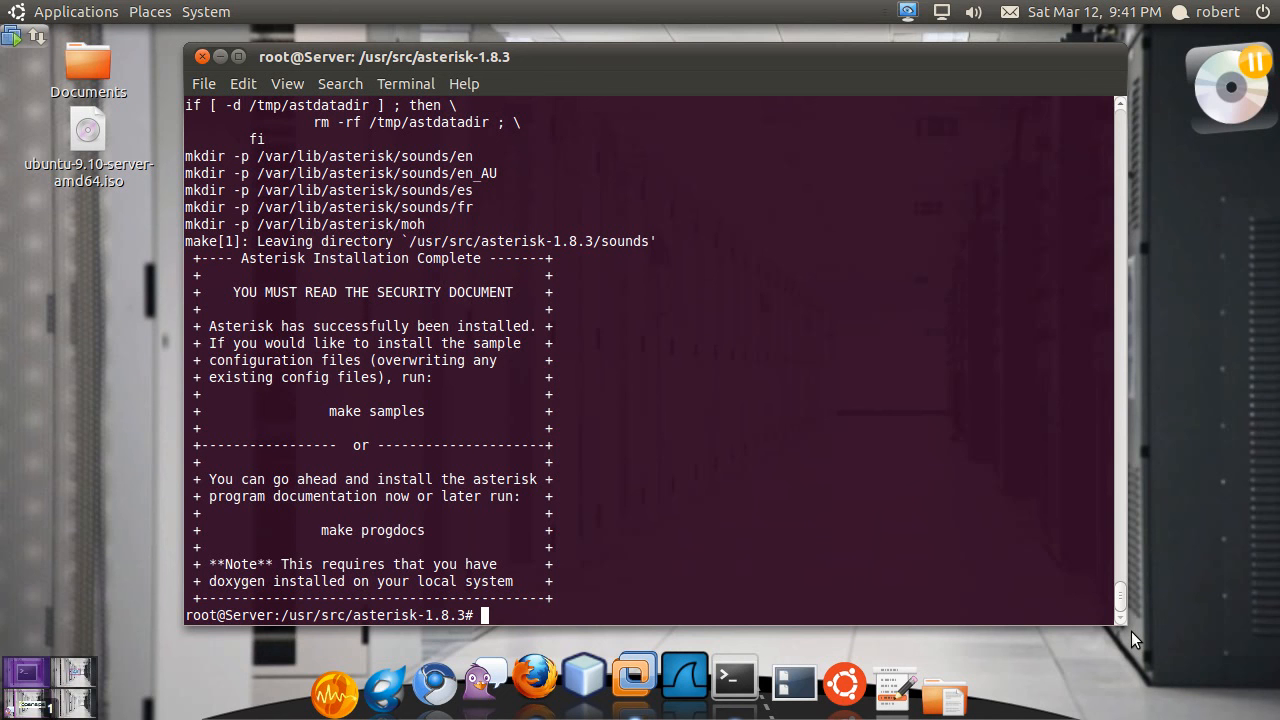
pyautogui.write('make s')
pyautogui.write('ample')
pyautogui.write('s')
# Run make samples and make config, restart Asterisk via /etc/init.d, and confirm its process with ps -ef | grep asterisk.
pyautogui.press('Return')
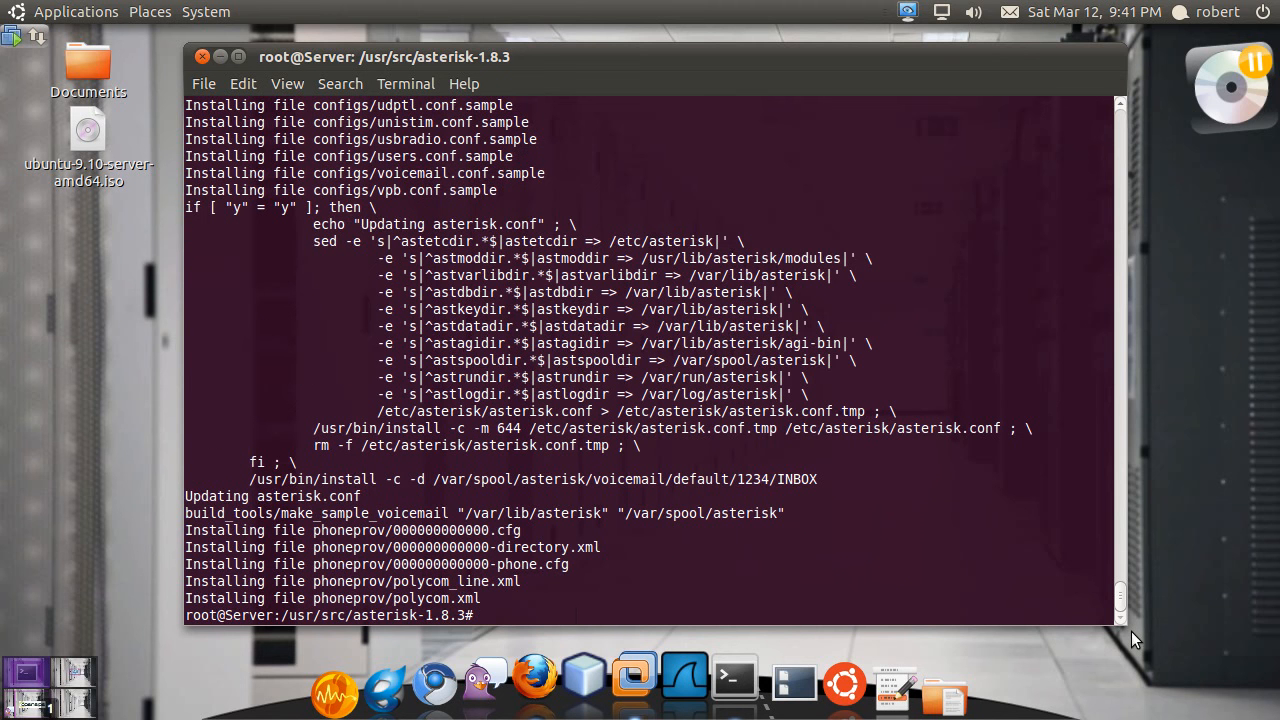
pyautogui.write(' ma')
pyautogui.write('ke config')
pyautogui.press('Return')
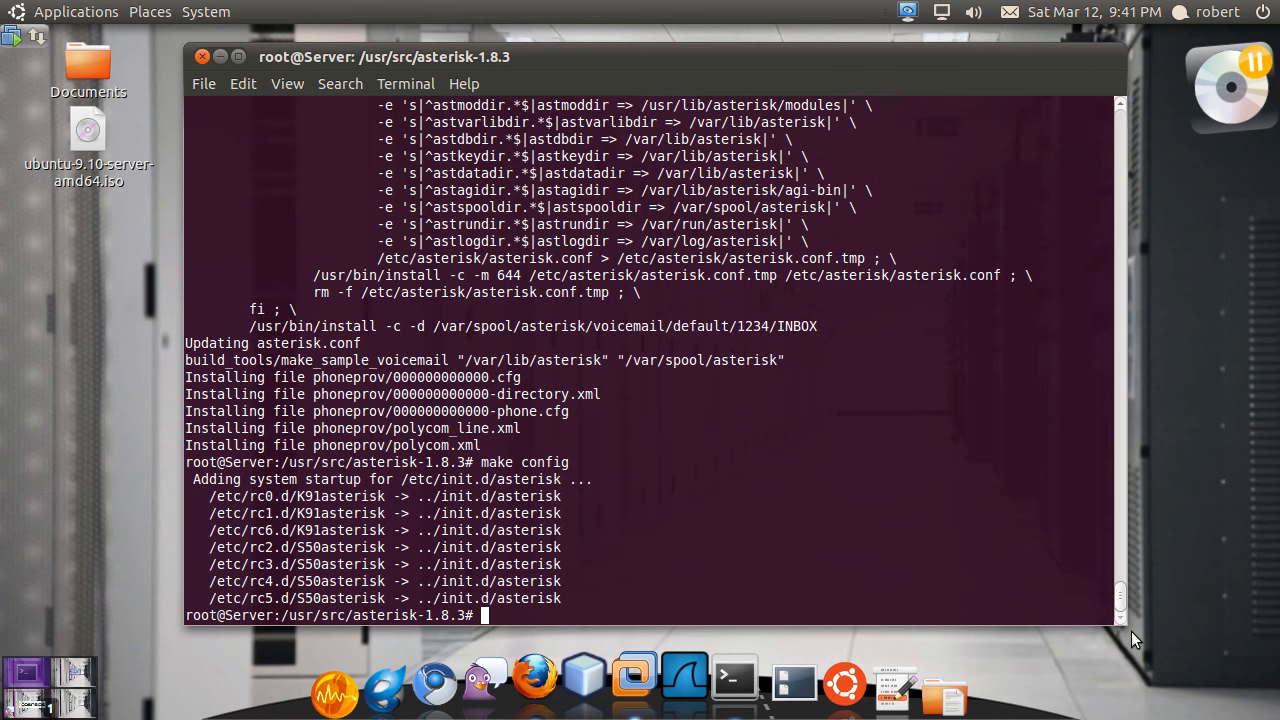
pyautogui.press('Return')
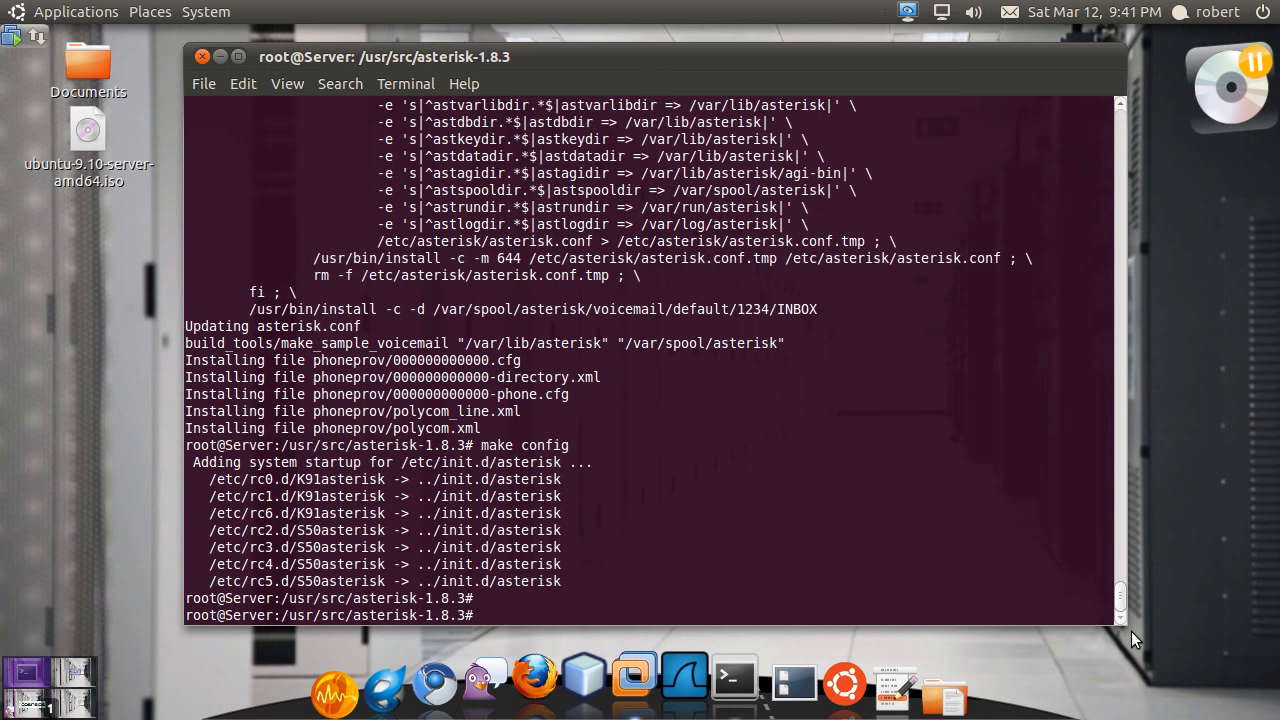
pyautogui.write('/etc/init')
pyautogui.write('.d/')
pyautogui.write('asterisk ')
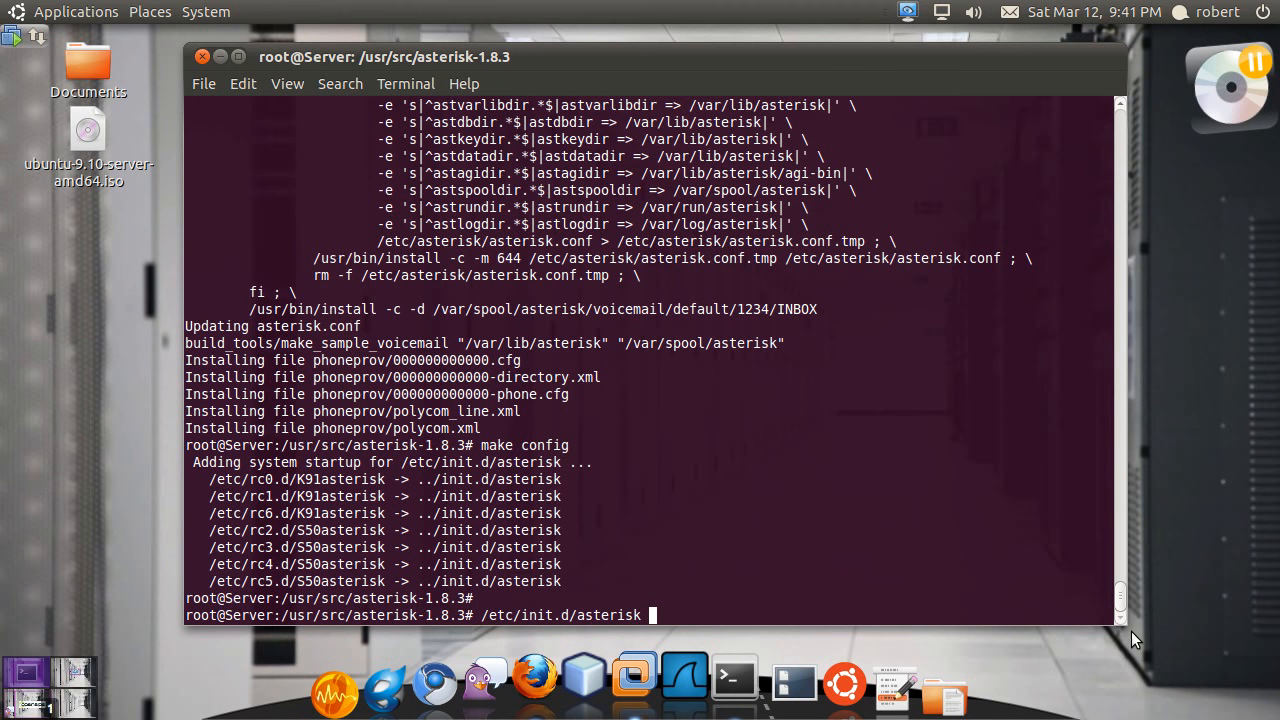
pyautogui.write('restart')
pyautogui.press('Return')
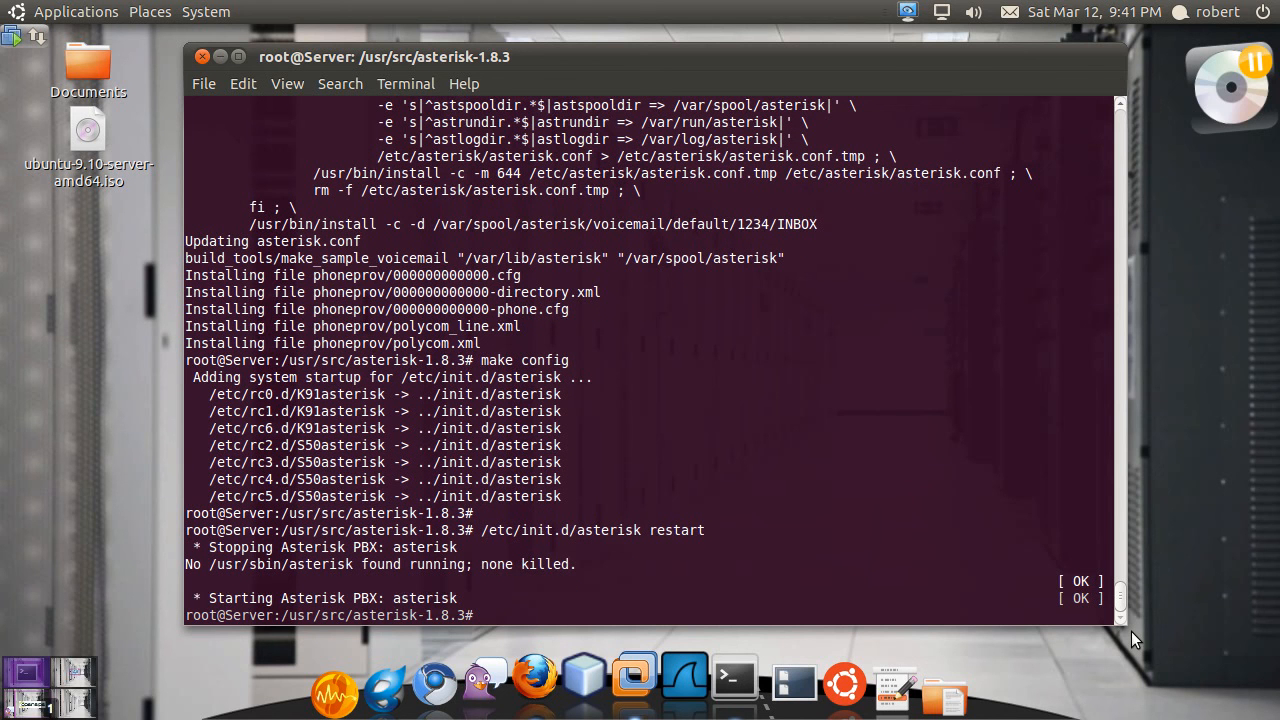
pyautogui.write('ps')
pyautogui.write(' -ef !')
pyautogui.write('| grep a')
pyautogui.write('sterisk')
pyautogui.press('Return')
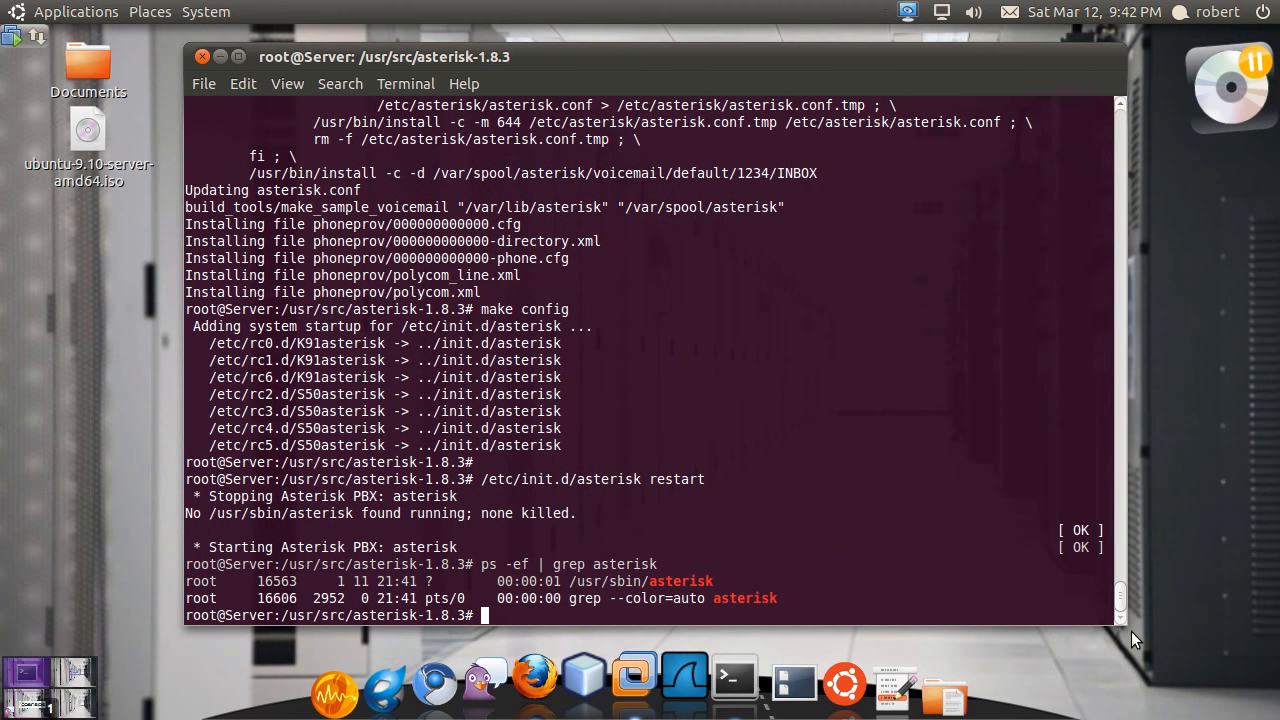
pyautogui.write('clea')
pyautogui.write('r')
# Clear the screen, change into /var/lib/asterisk and list its contents.
pyautogui.press('Return')
pyautogui.write('cd /')
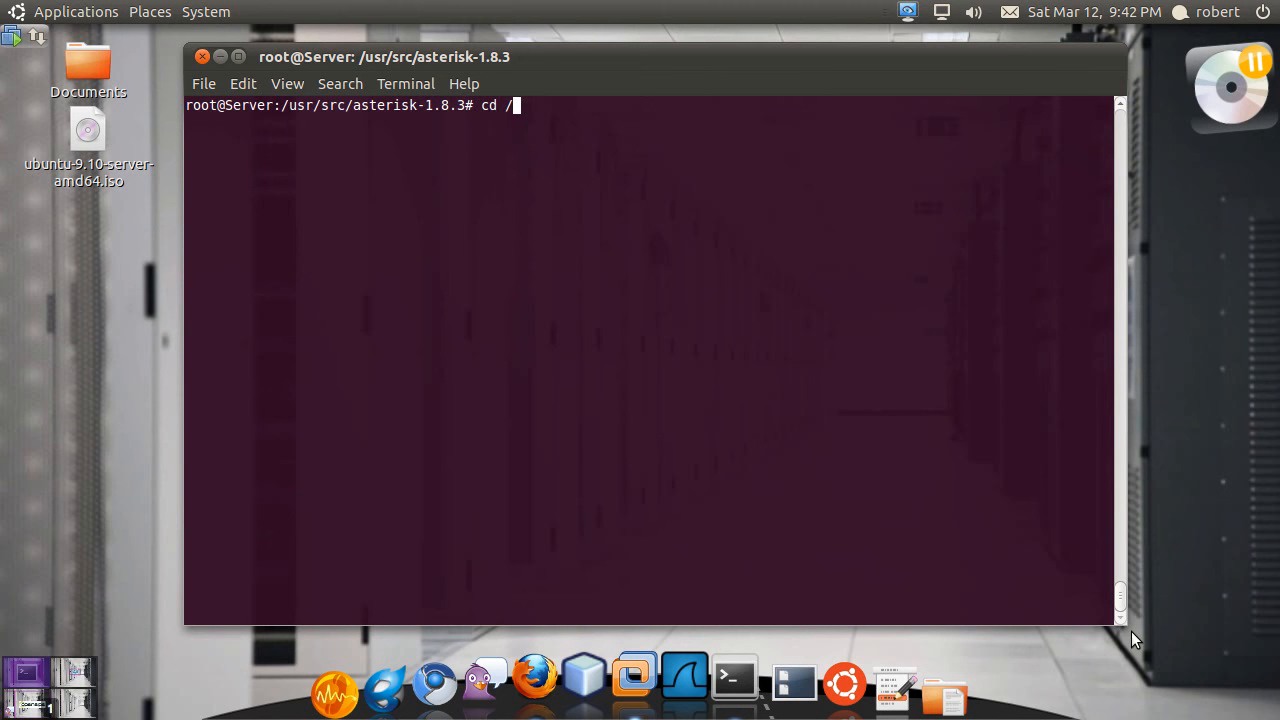
pyautogui.press('BackSpace')
pyautogui.write('/lib/')
pyautogui.write('as')
pyautogui.press('BackSpace')
pyautogui.press('BackSpace')
pyautogui.press('BackSpace')
pyautogui.write('var/lib')
pyautogui.write('/as')
pyautogui.press('Tab')
pyautogui.write('moh/')
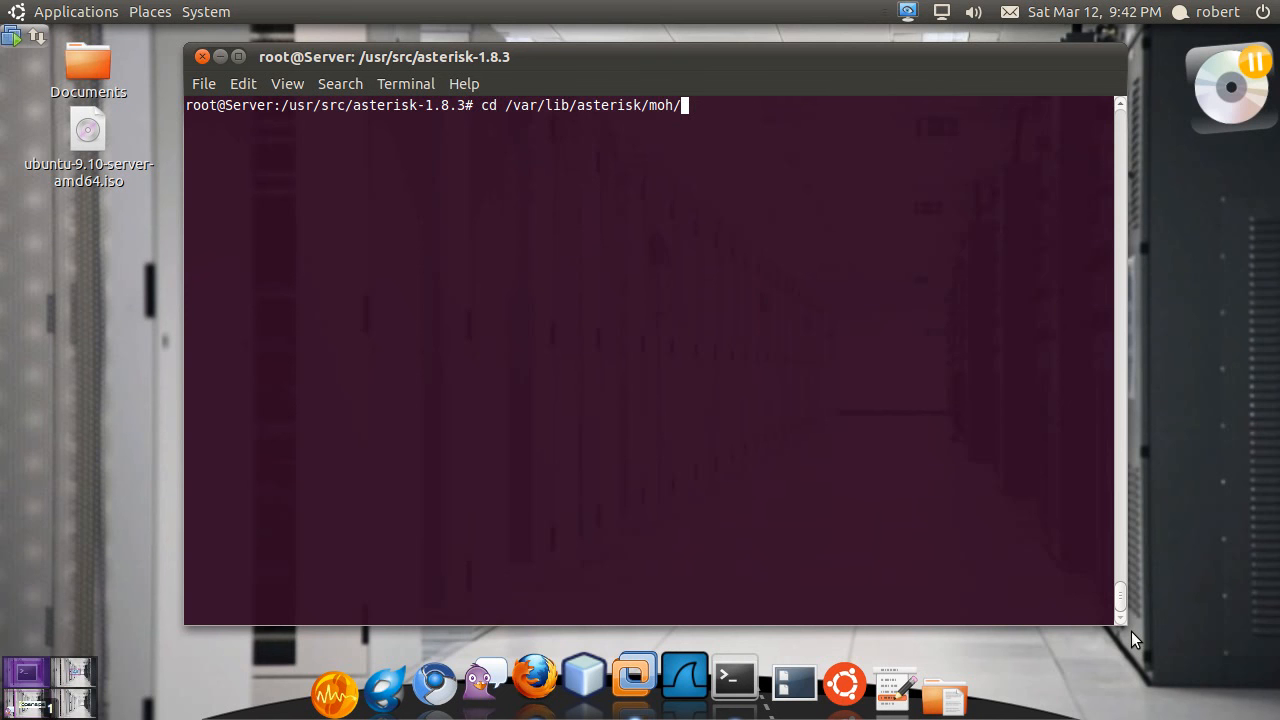
pyautogui.press('BackSpace')
pyautogui.press('BackSpace')
pyautogui.press('BackSpace')
pyautogui.press('Return')
pyautogui.write('l')
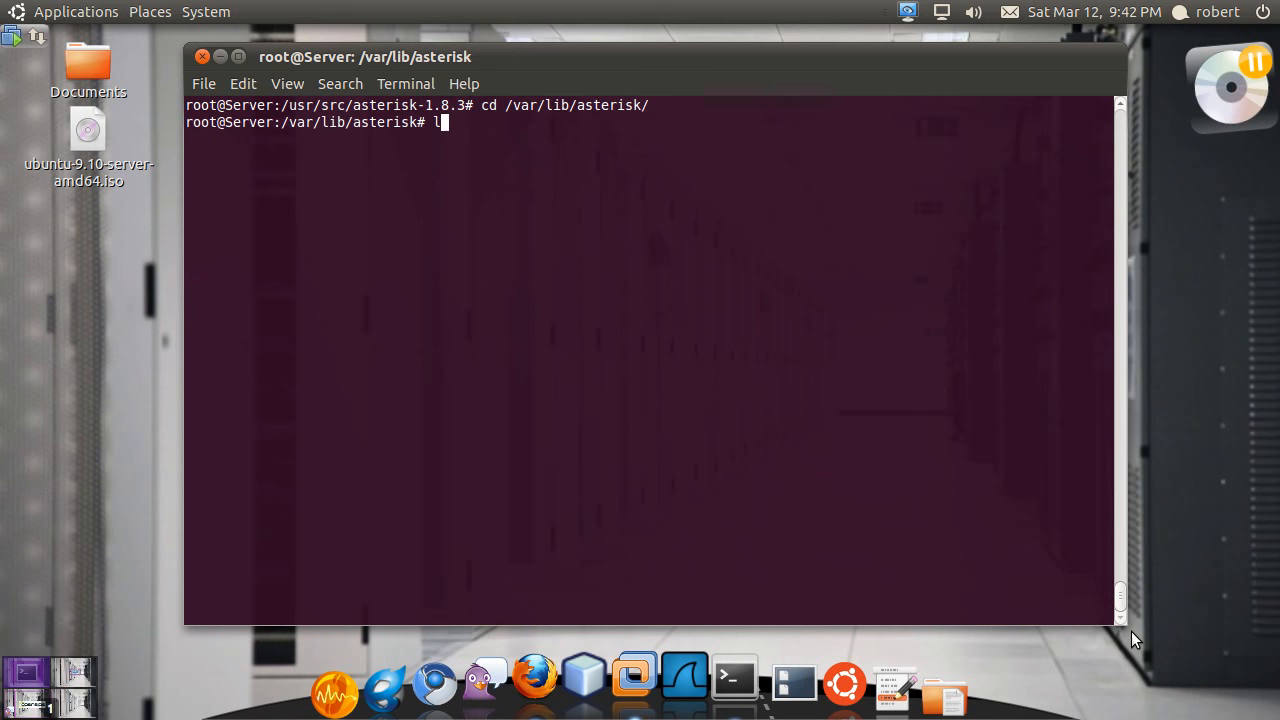
pyautogui.write('s')
pyautogui.press('Return')
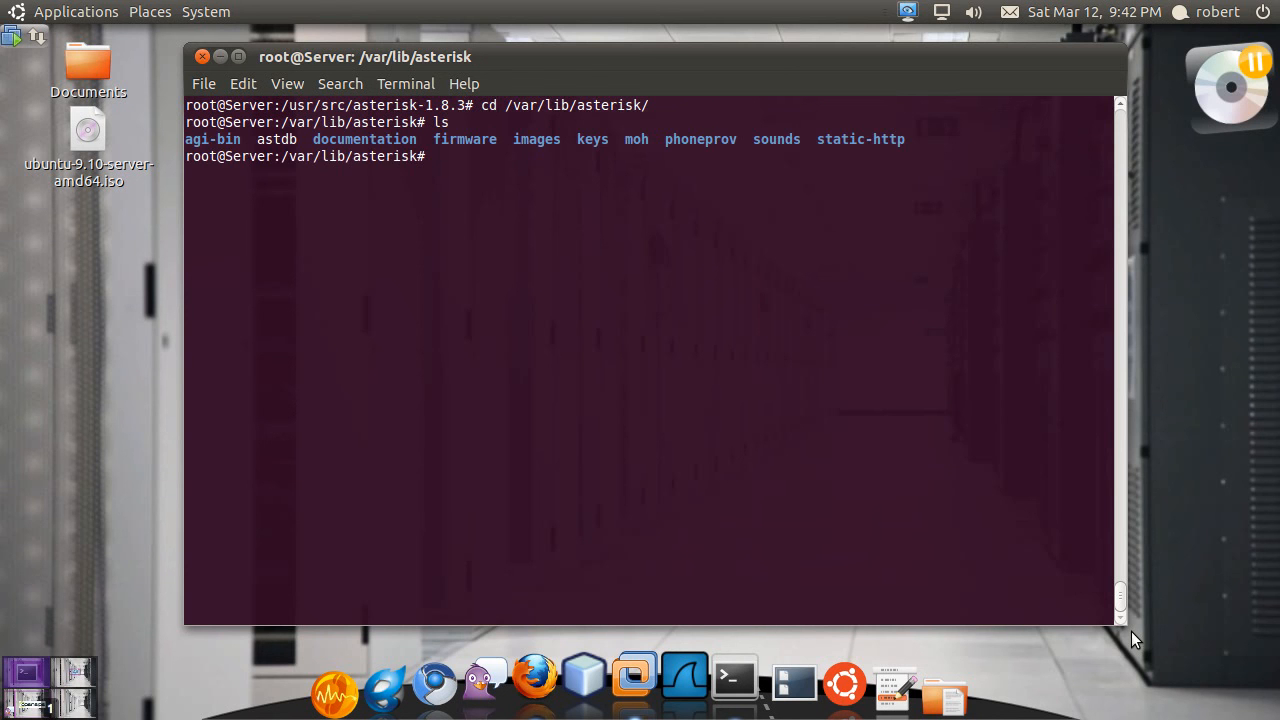
pyautogui.write('cd /usr/lib/asterisk/')
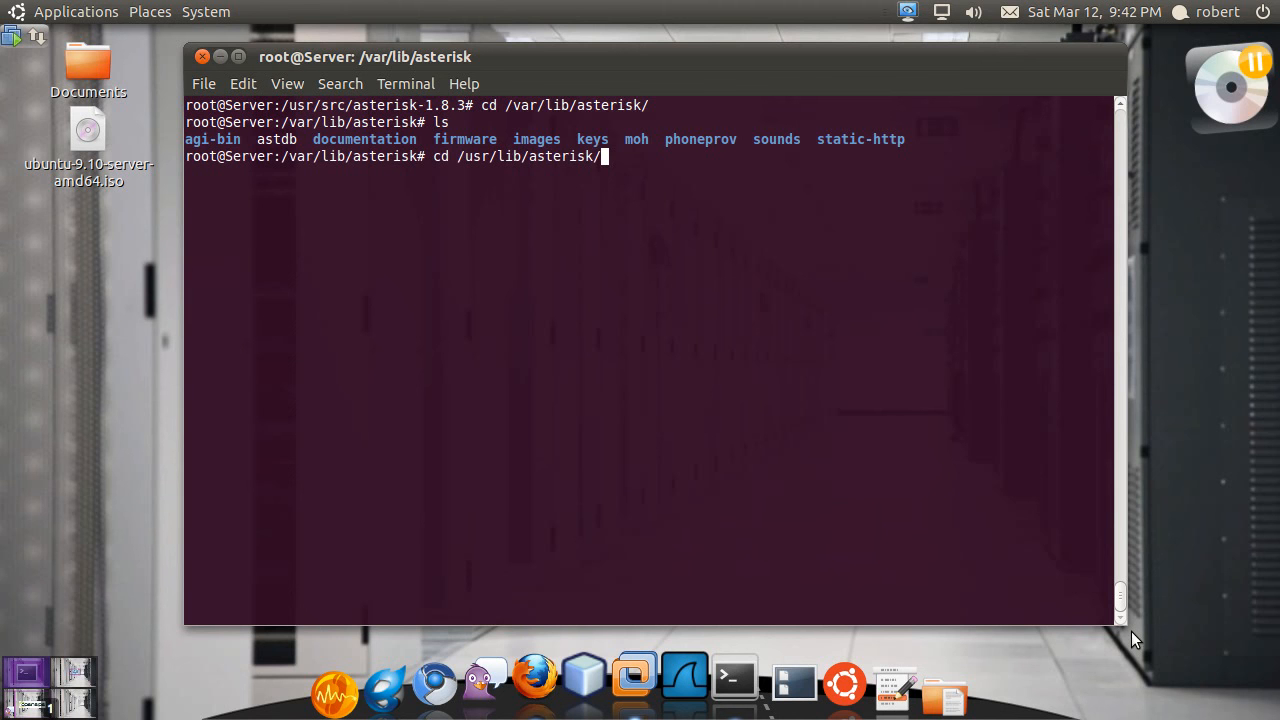
# Change into /usr/lib/asterisk/modules and list the module .so files, highlighting the output.
pyautogui.press('Return')
pyautogui.write('ls')
pyautogui.press('Return')
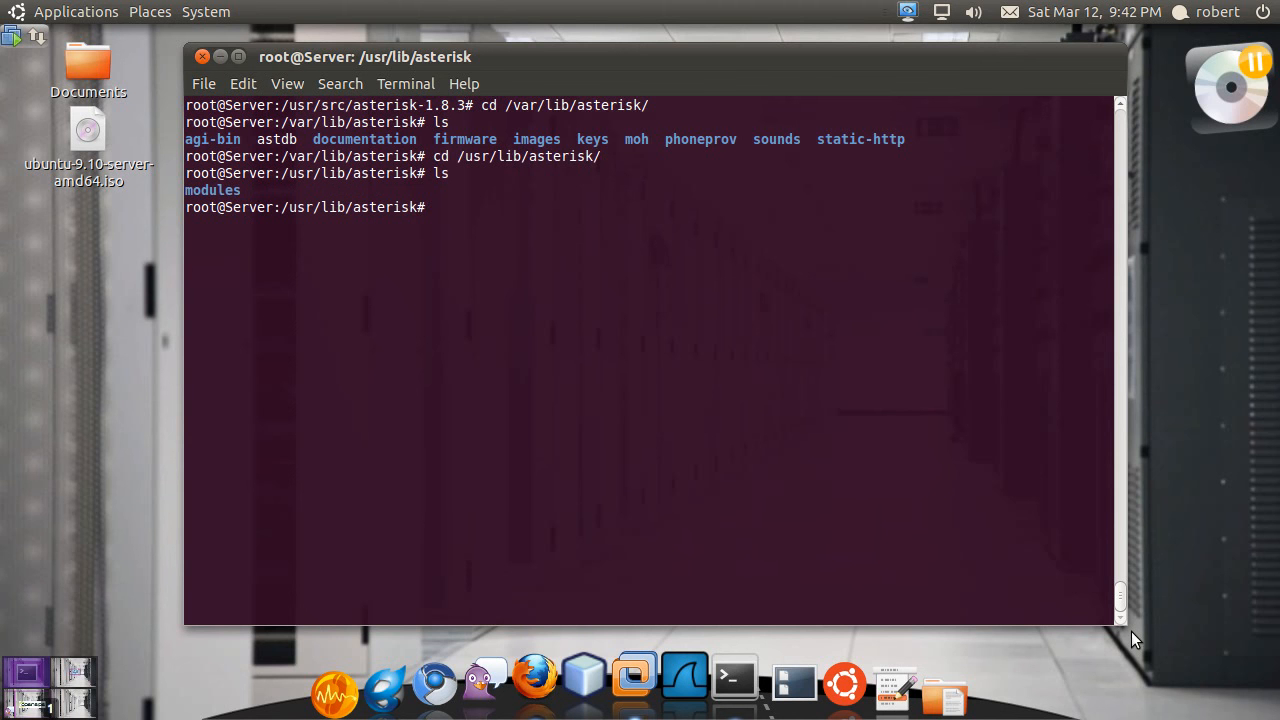
pyautogui.write('cd modules')
pyautogui.press('Return')
pyautogui.write('ls')
pyautogui.press('Return')
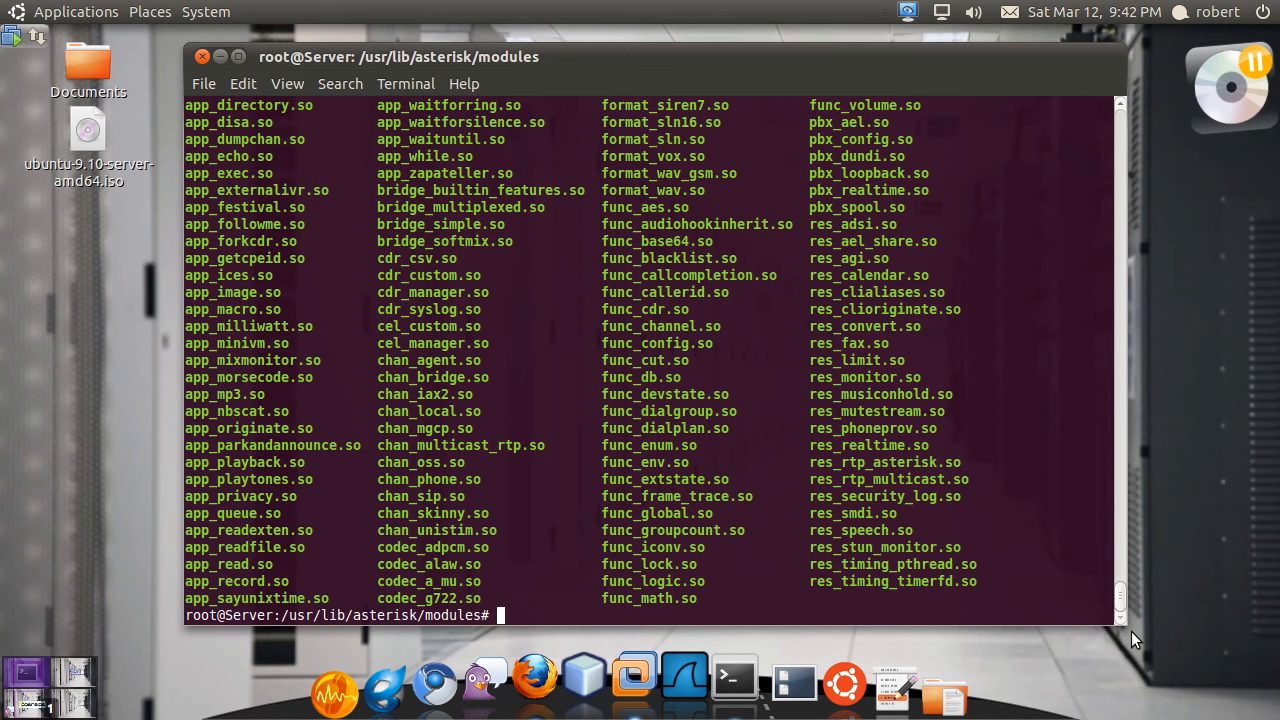
pyautogui.moveTo(1100, 612)
pyautogui.mouseDown()
pyautogui.moveTo(878, 580)
pyautogui.moveTo(362, 264)
pyautogui.moveTo(181, 505)
pyautogui.mouseUp()
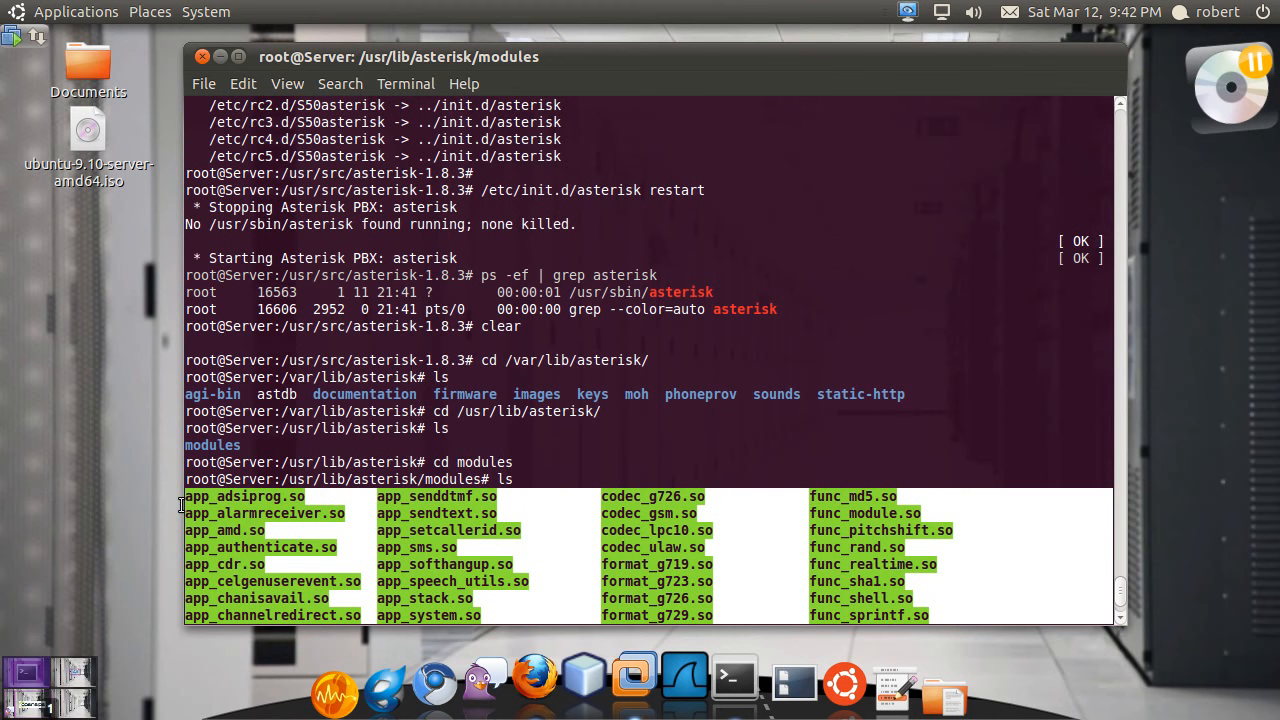
pyautogui.scroll(-5, 432, 437)
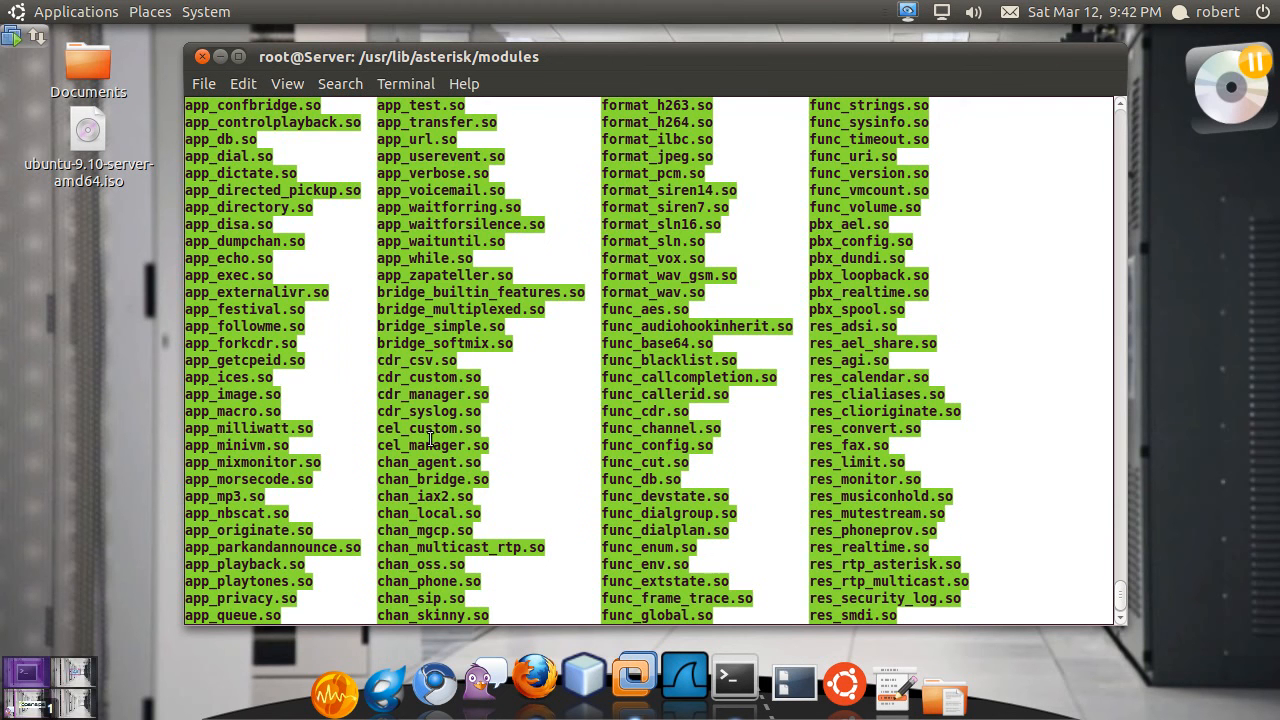
pyautogui.scroll(-3, 432, 440)
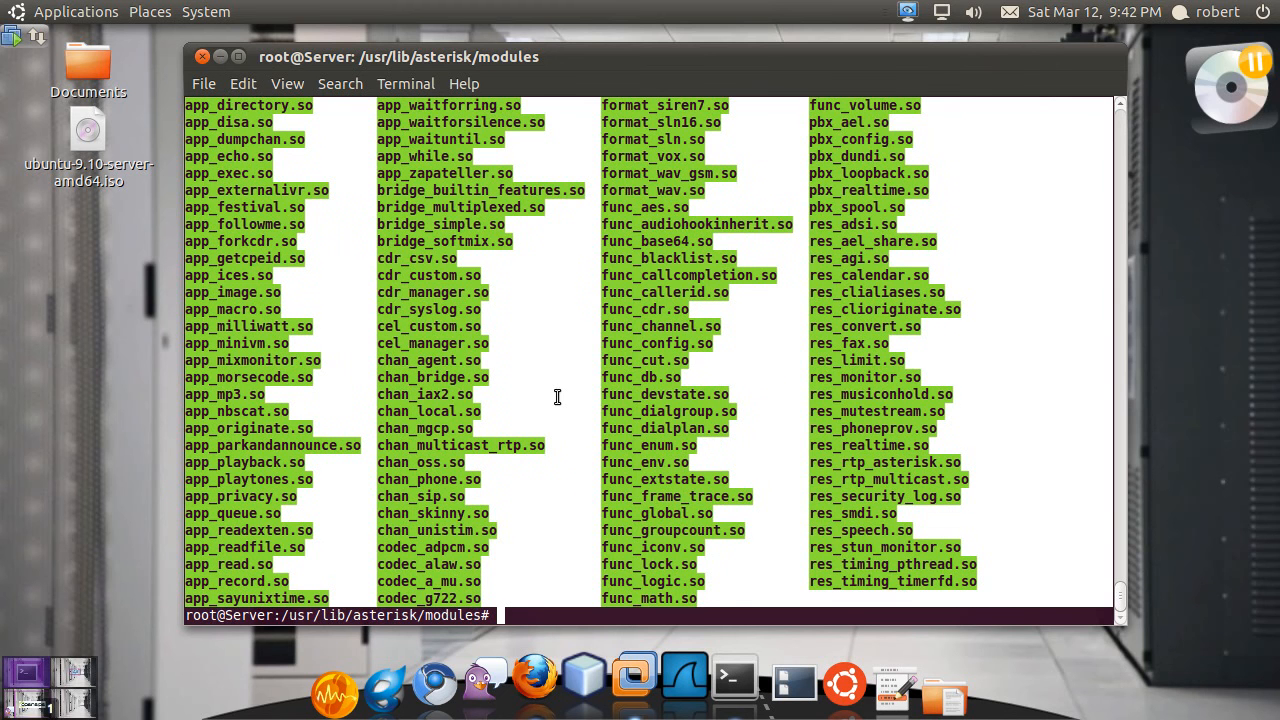
pyautogui.click(557, 397)
pyautogui.scroll(10, 640, 390)
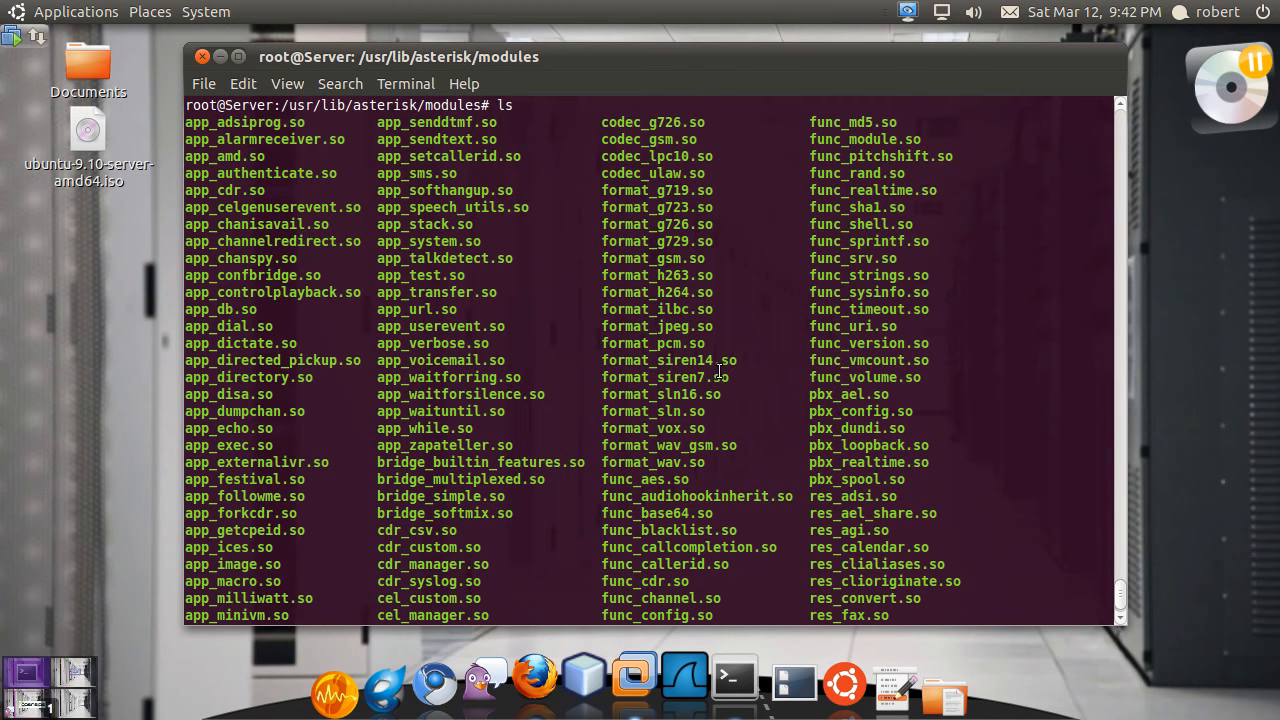
pyautogui.scroll(-10, 719, 372)
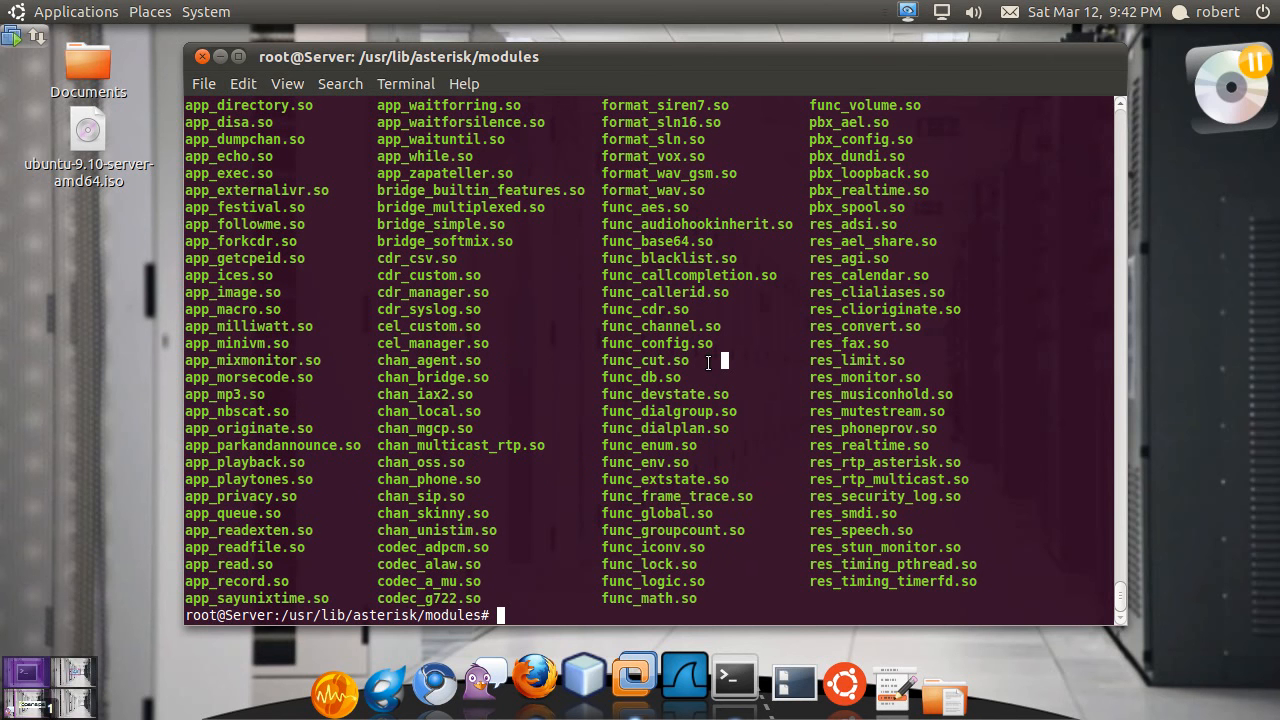
pyautogui.write('aster')
pyautogui.write('isk')
# Connect to the running Asterisk console with asterisk -r and show core uptime.
pyautogui.press('Return')
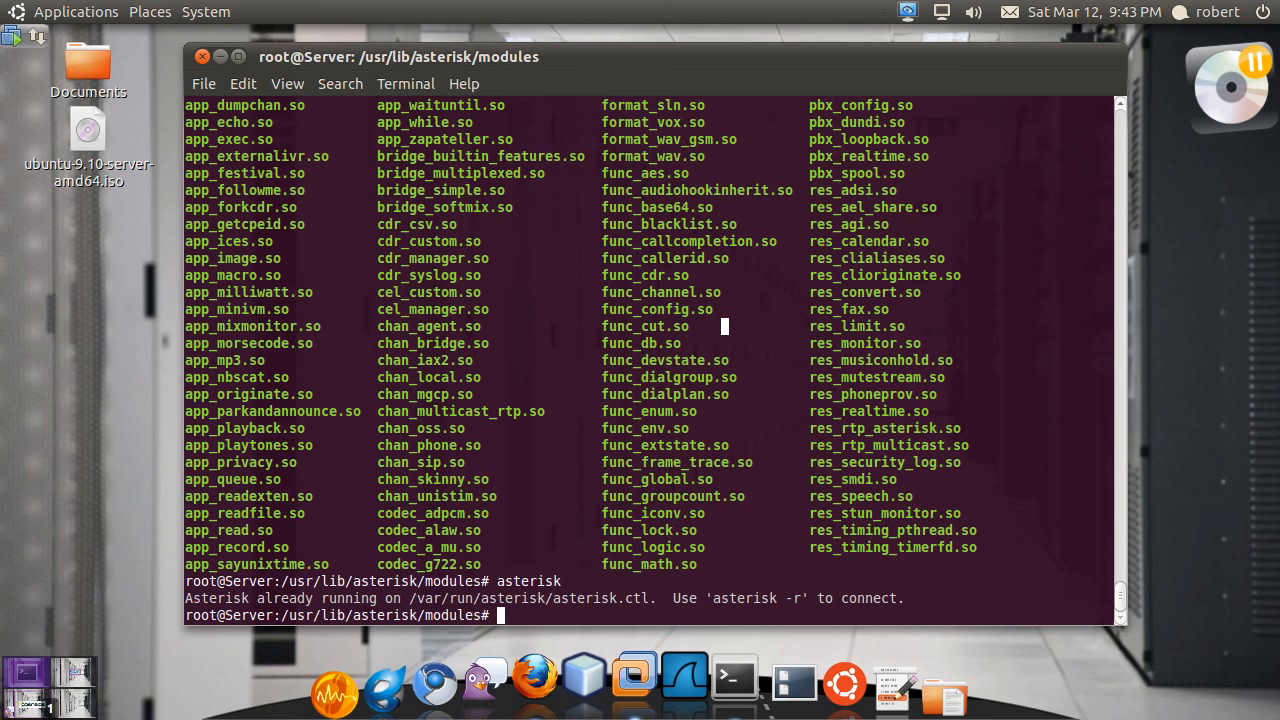
pyautogui.press('Up')
pyautogui.write('-r')
pyautogui.press('Return')
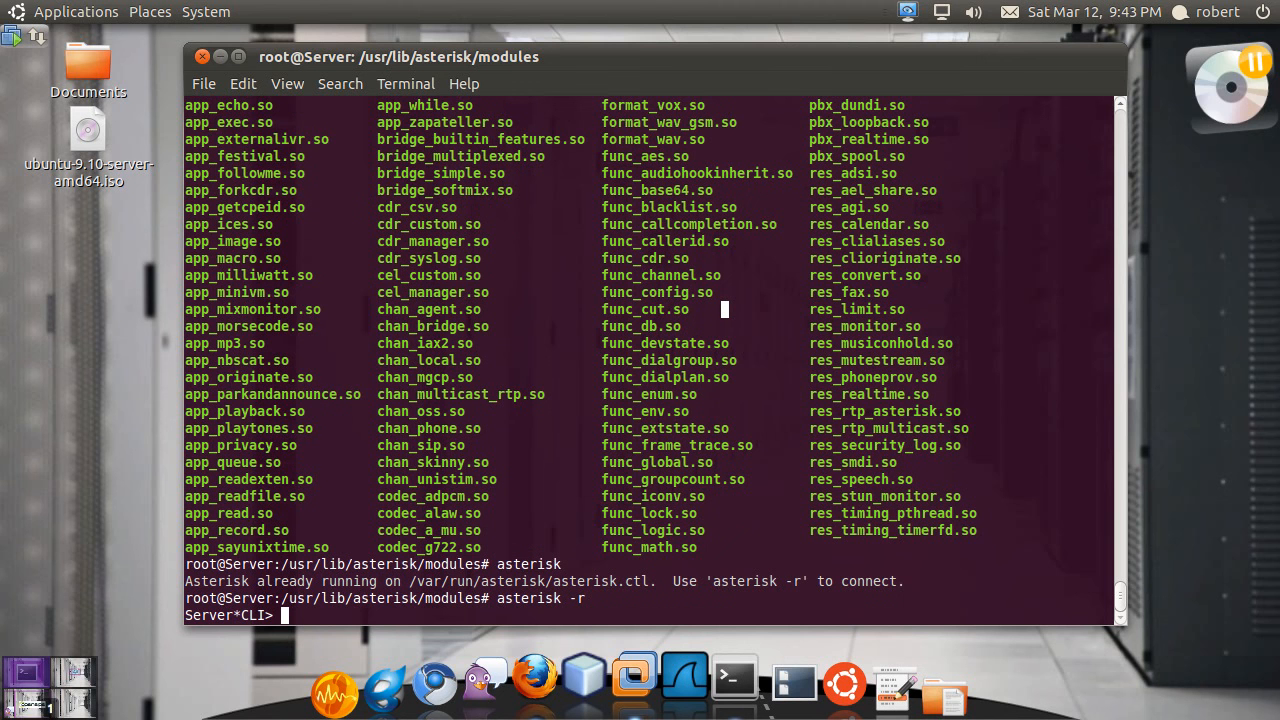
pyautogui.press('Return')
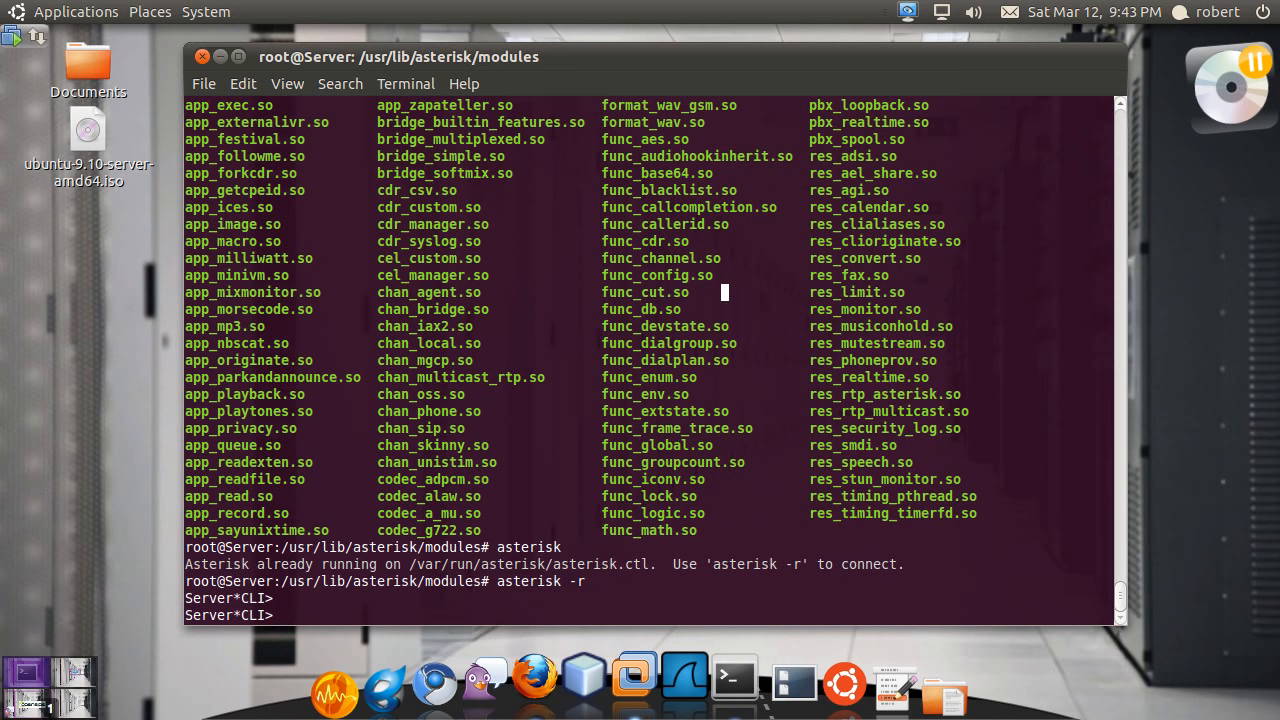
pyautogui.write('core')
pyautogui.write('show uptime')
pyautogui.press('Return')
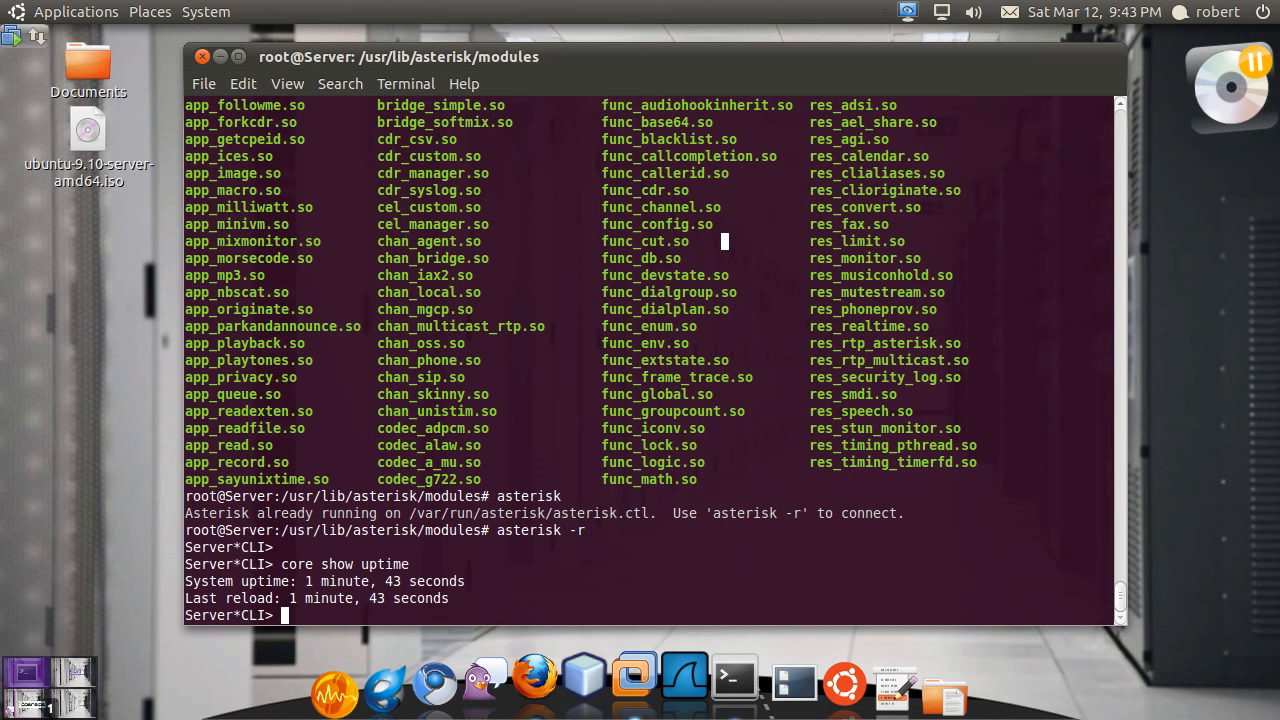
pyautogui.press('Return')
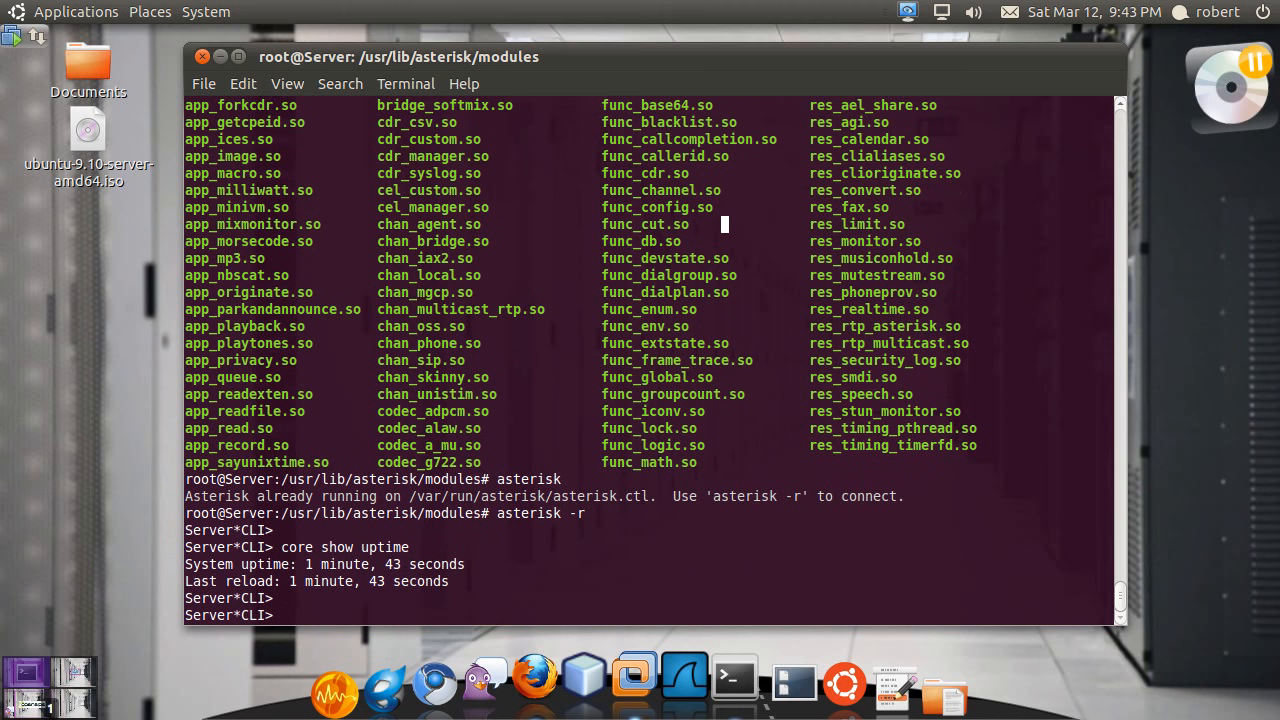
pyautogui.write('core')
# Show core version 1.8.3 and 0 active calls using Tab completion, then quit the console.
pyautogui.press('Tab')
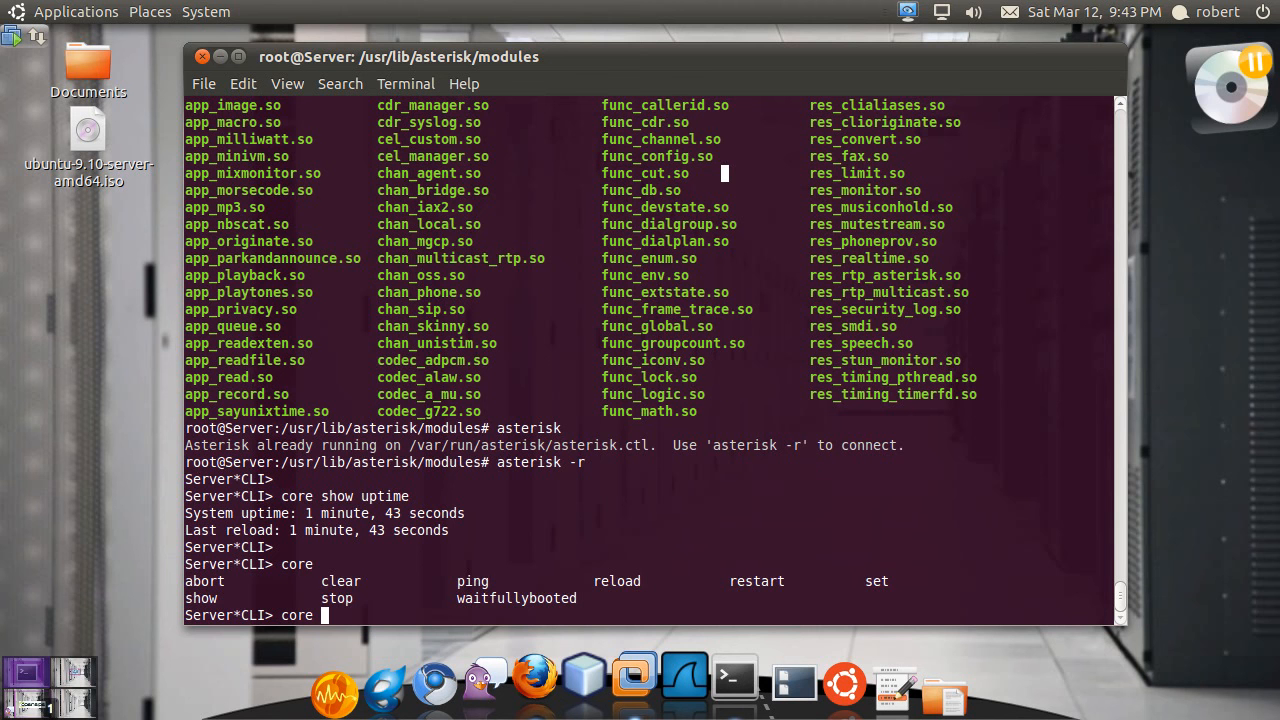
pyautogui.write('show')
pyautogui.press('Tab')
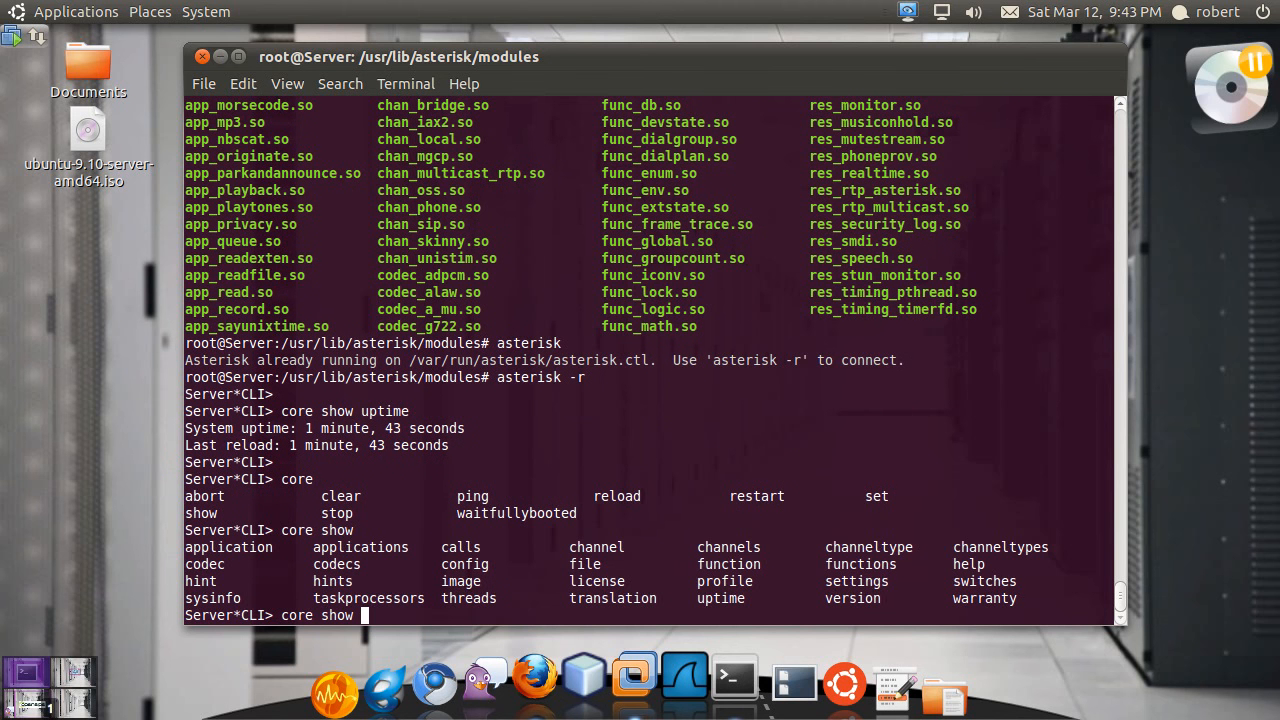
pyautogui.write('versi')
pyautogui.write('on')
pyautogui.press('Return')
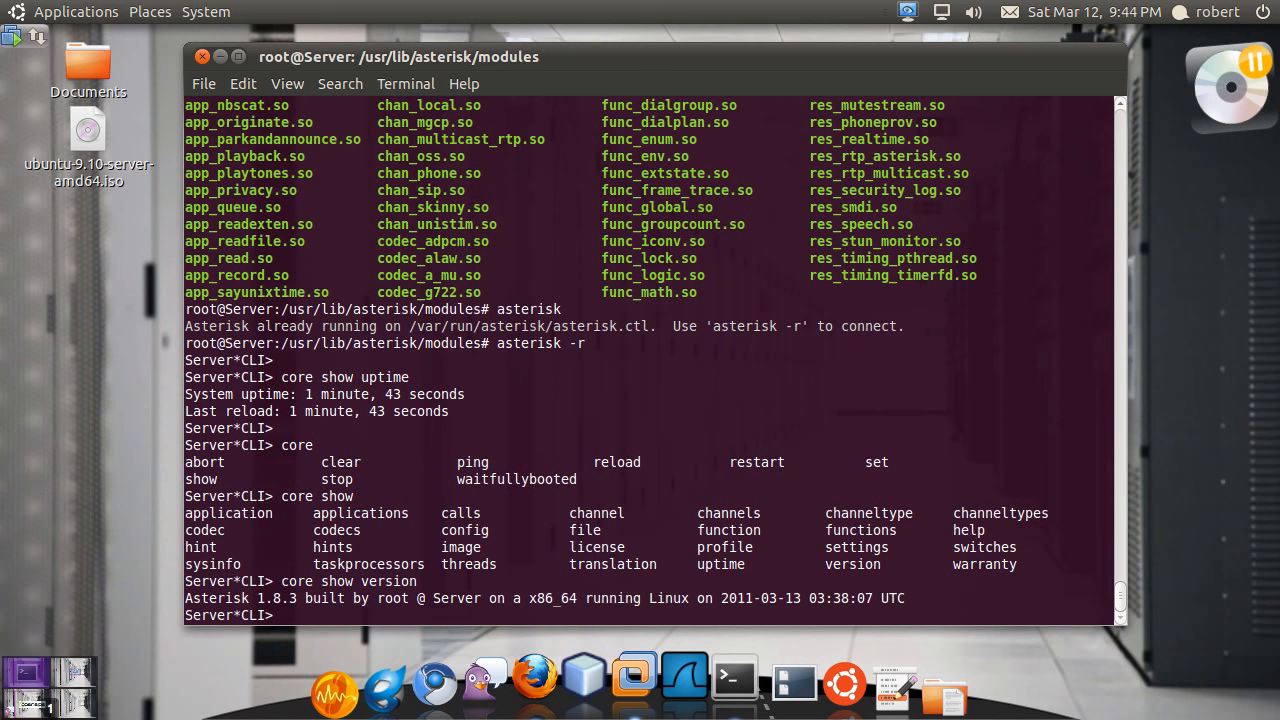
pyautogui.write('core show c')
pyautogui.write('alls')
pyautogui.press('Return')
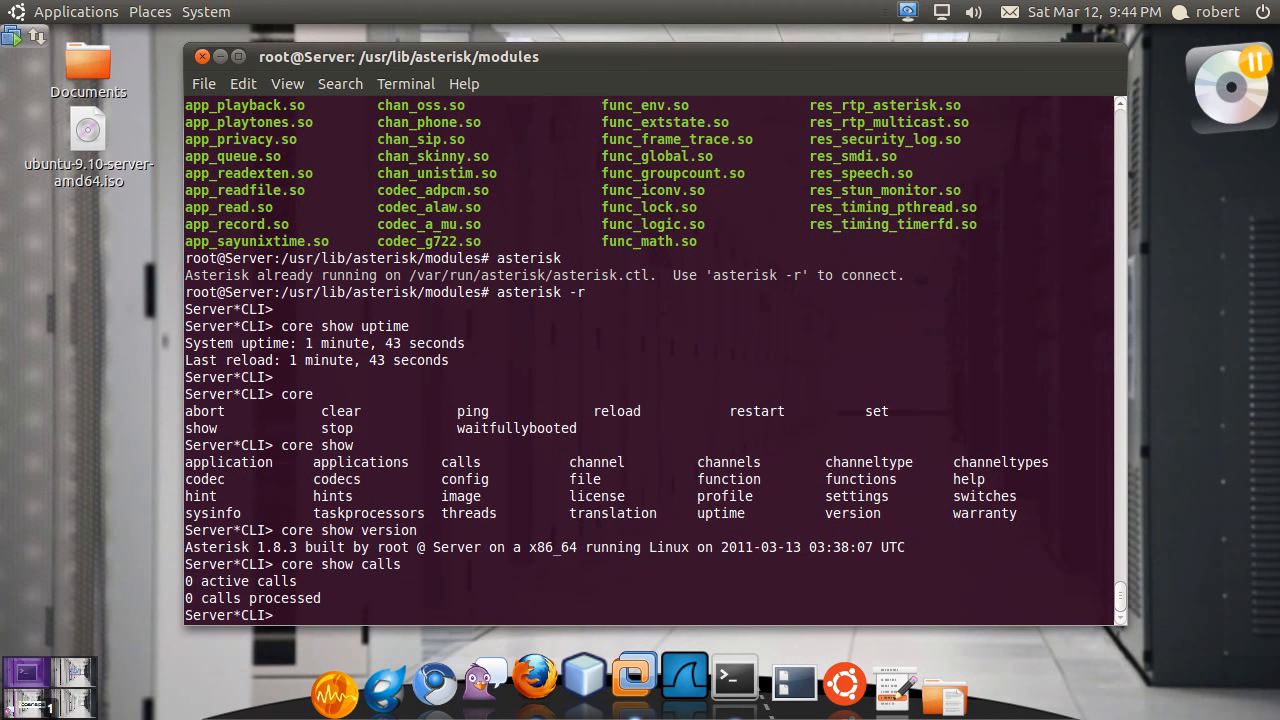
pyautogui.press('Return')
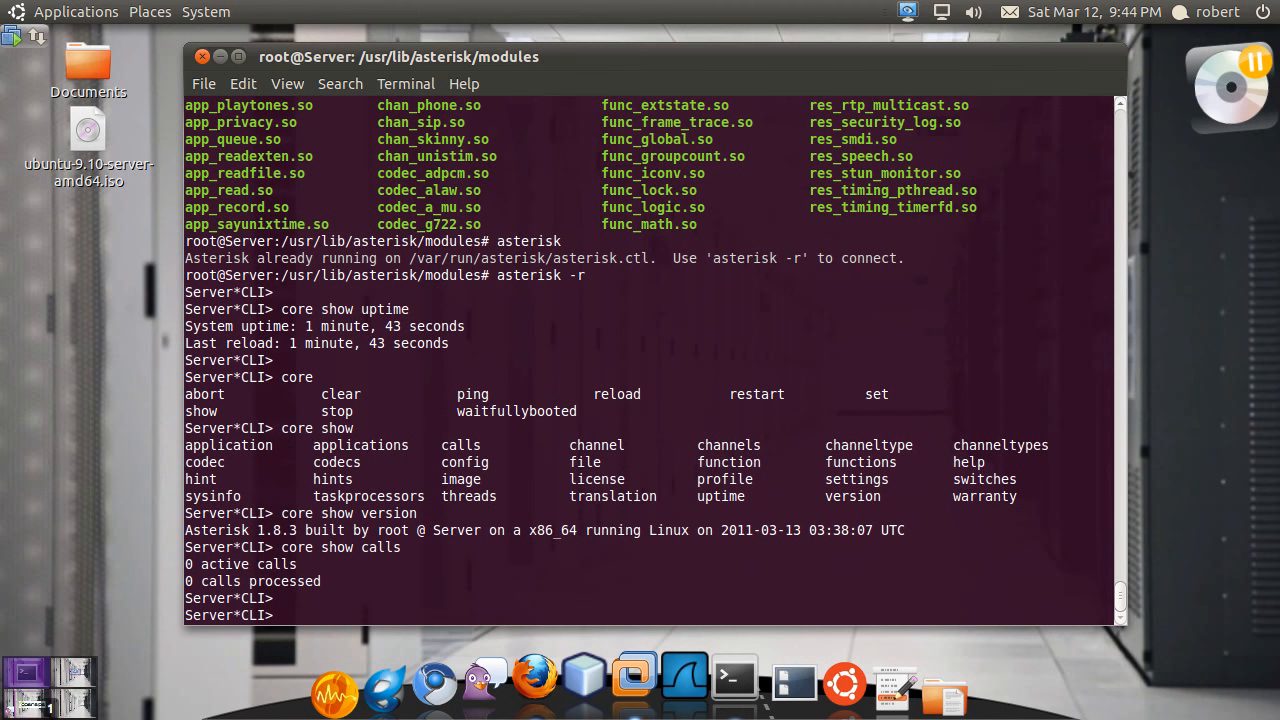
pyautogui.write('quit')
pyautogui.press('Return')
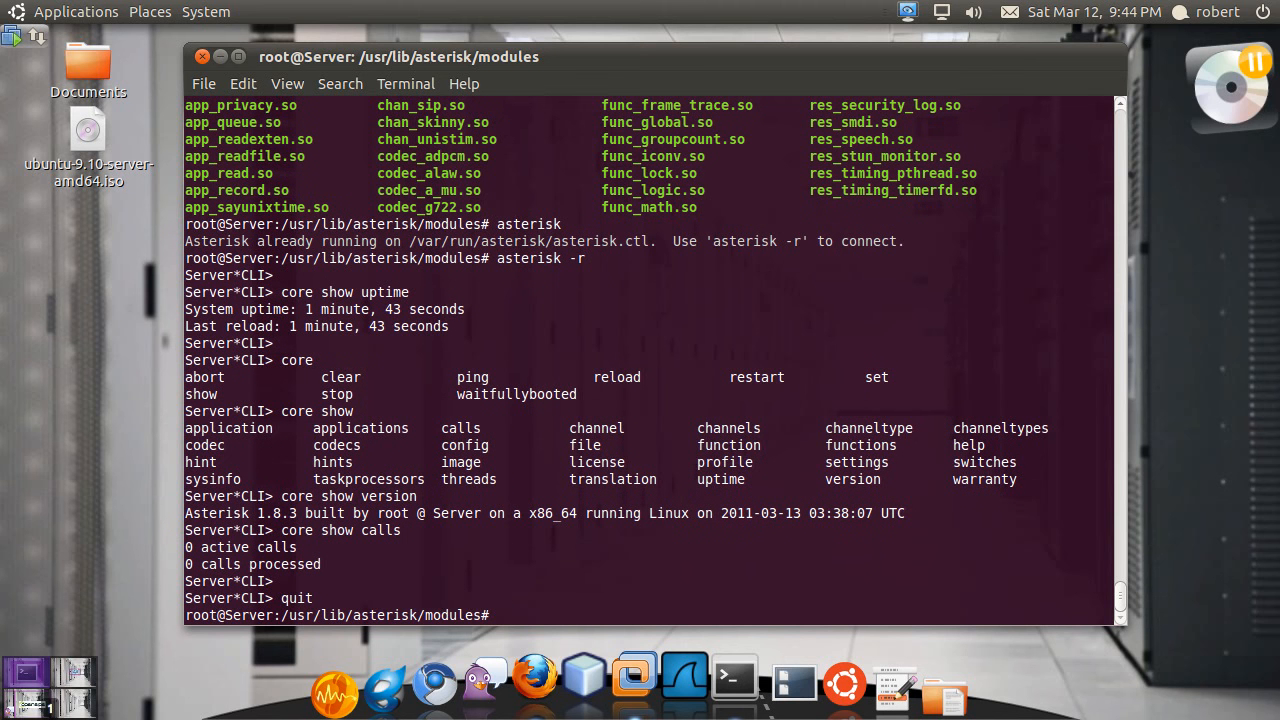
pyautogui.write('netstat ')
pyautogui.write('-aln ')
pyautogui.write('| ')
pyautogui.write('less')
# Page the netstat listening ports in less and highlight the UDP 5000, 2727, 4520 and 5060 lines.
pyautogui.press('Return')
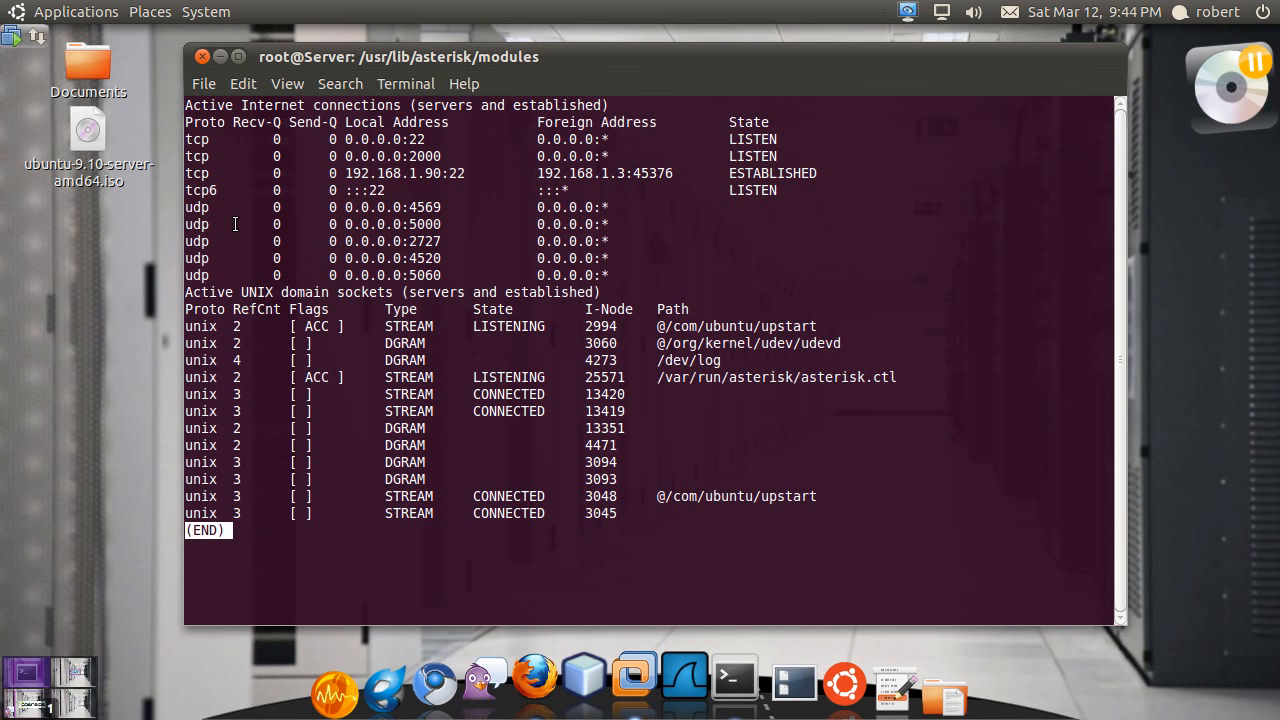
pyautogui.moveTo(183, 224); pyautogui.dragTo(191, 222)
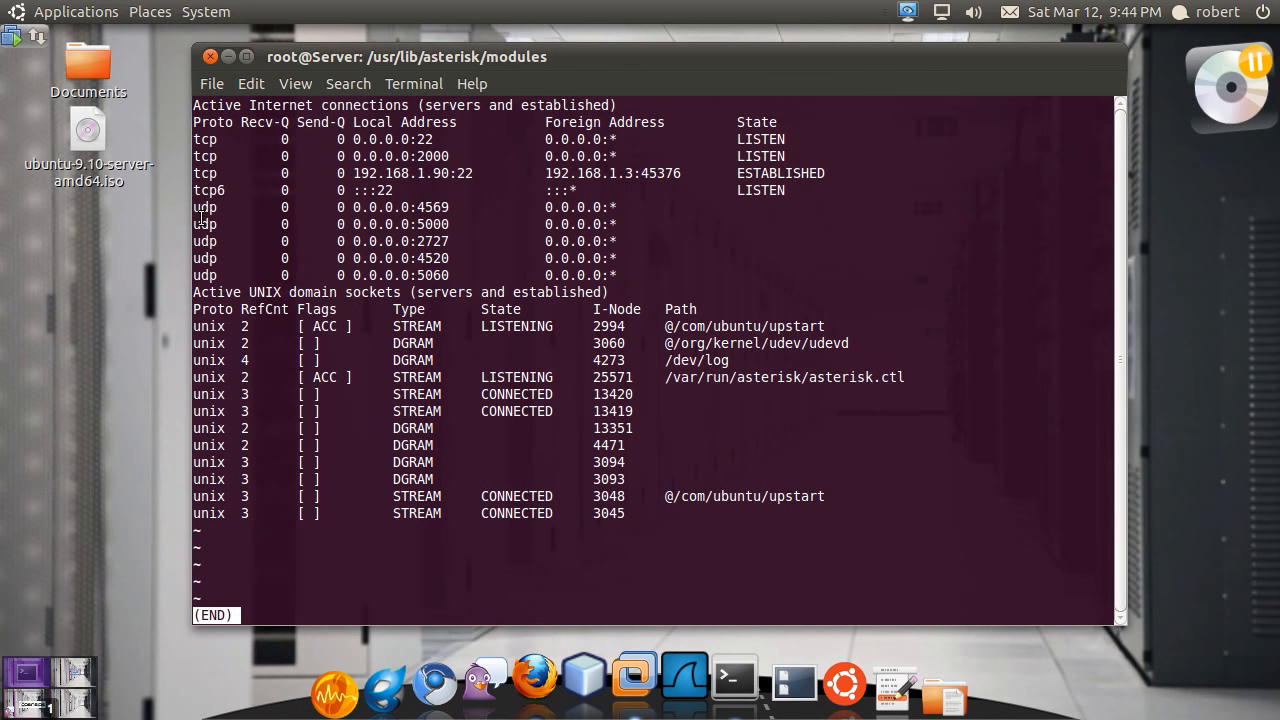
pyautogui.tripleClick(203, 224)
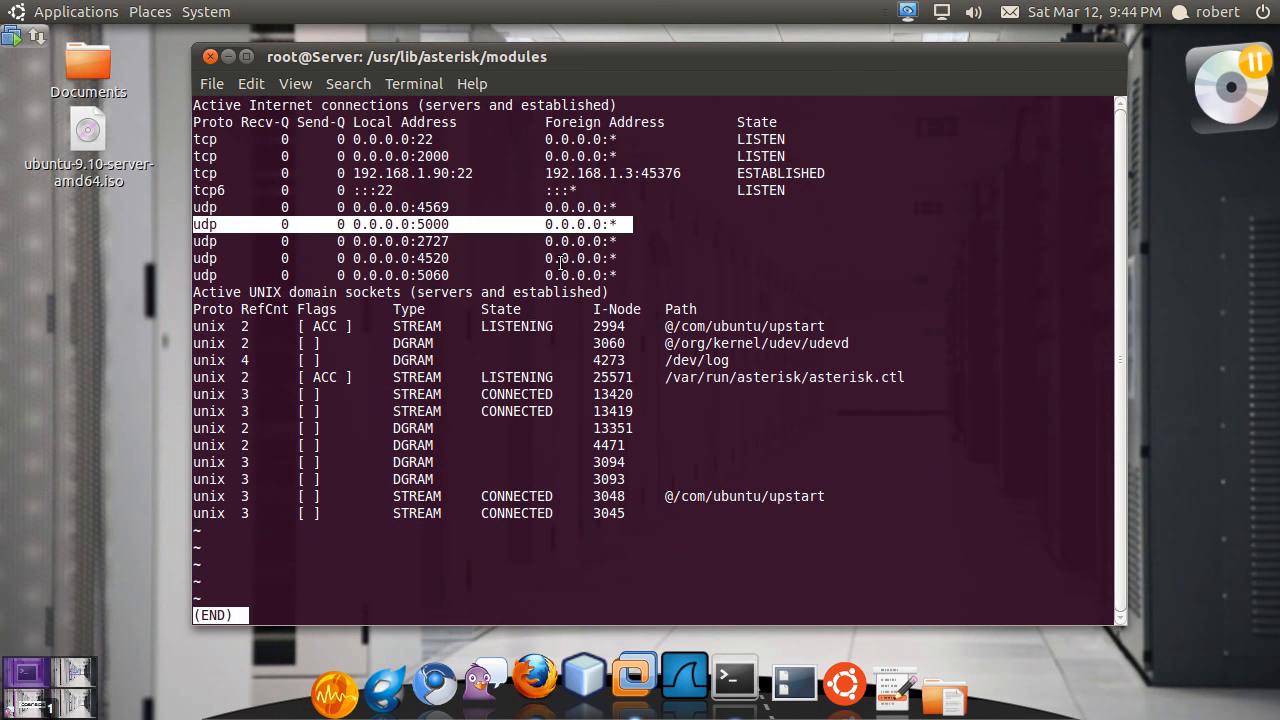
pyautogui.moveTo(232, 275); pyautogui.dragTo(610, 275)
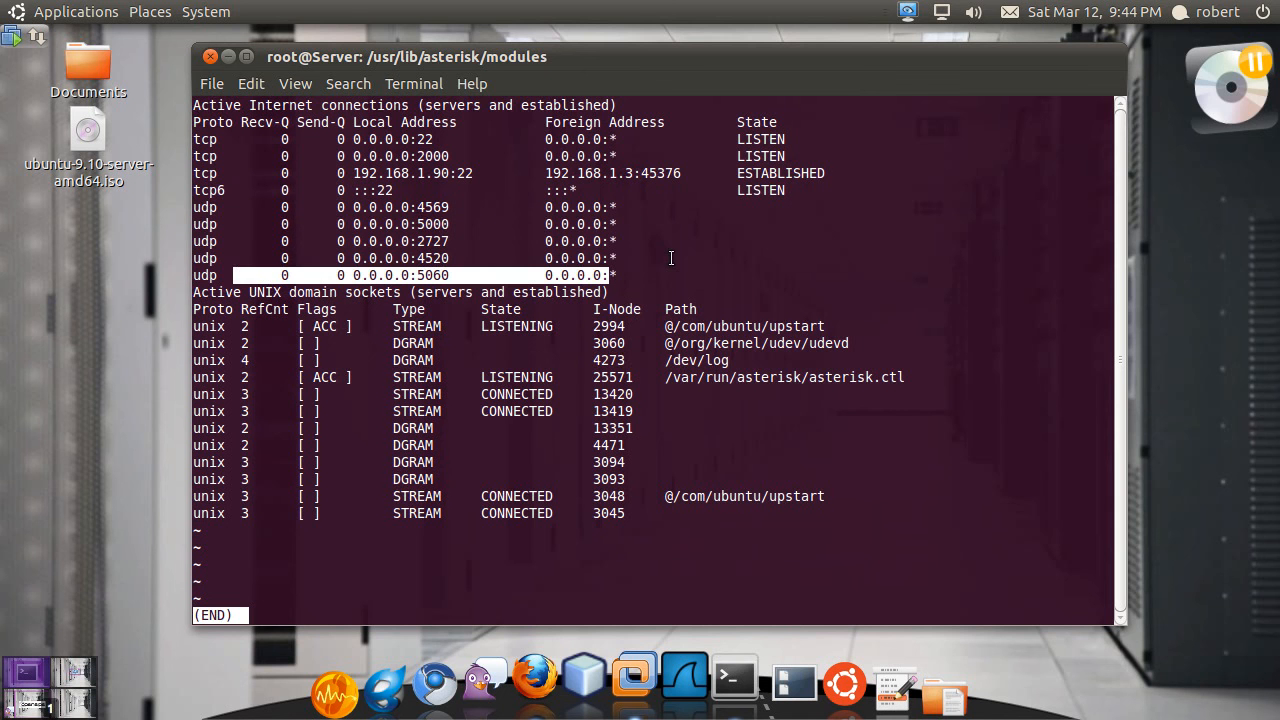
pyautogui.moveTo(288, 241)
pyautogui.mouseDown()
pyautogui.moveTo(650, 243)
pyautogui.moveTo(320, 224)
pyautogui.mouseUp()
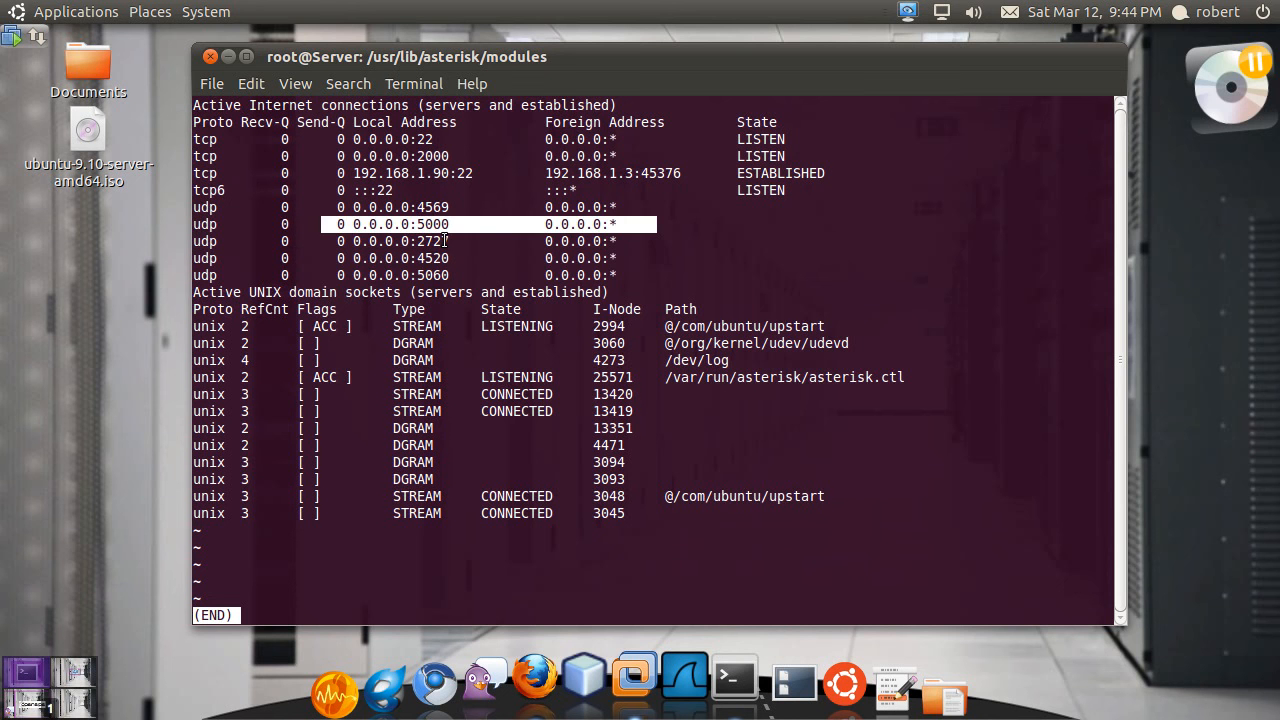
pyautogui.moveTo(625, 258); pyautogui.dragTo(328, 258)
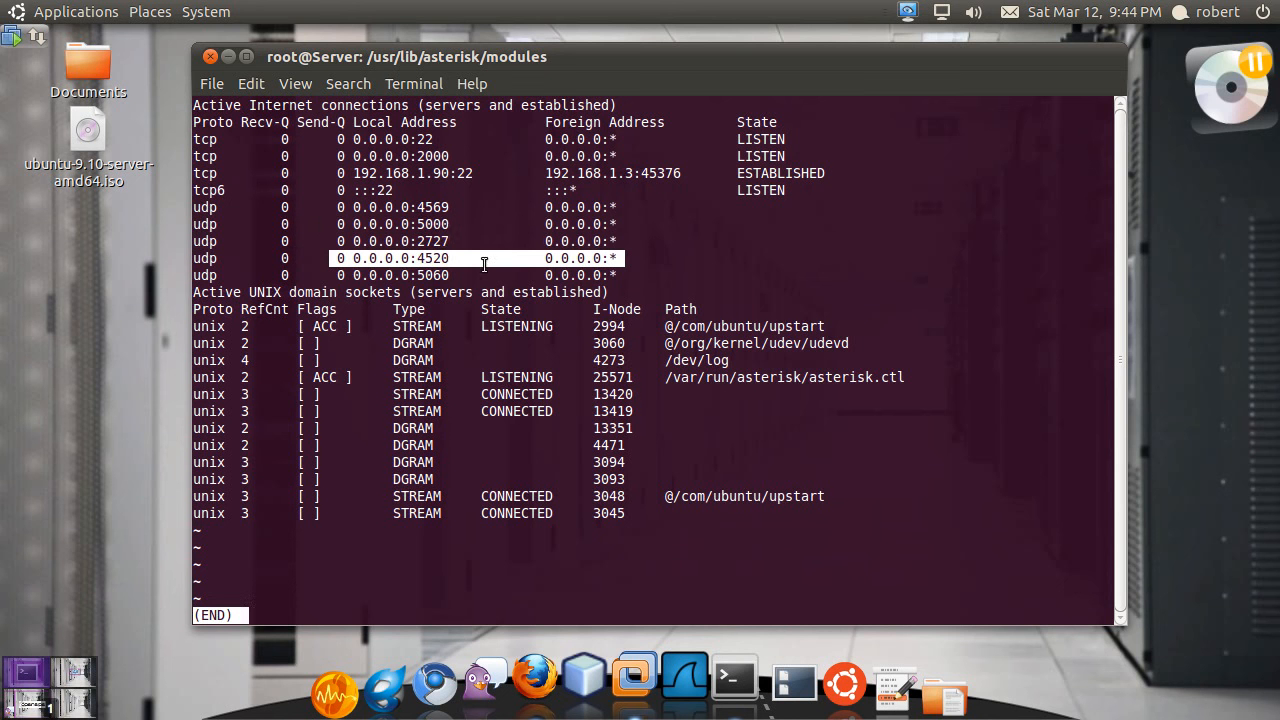
pyautogui.moveTo(617, 275); pyautogui.dragTo(338, 275)
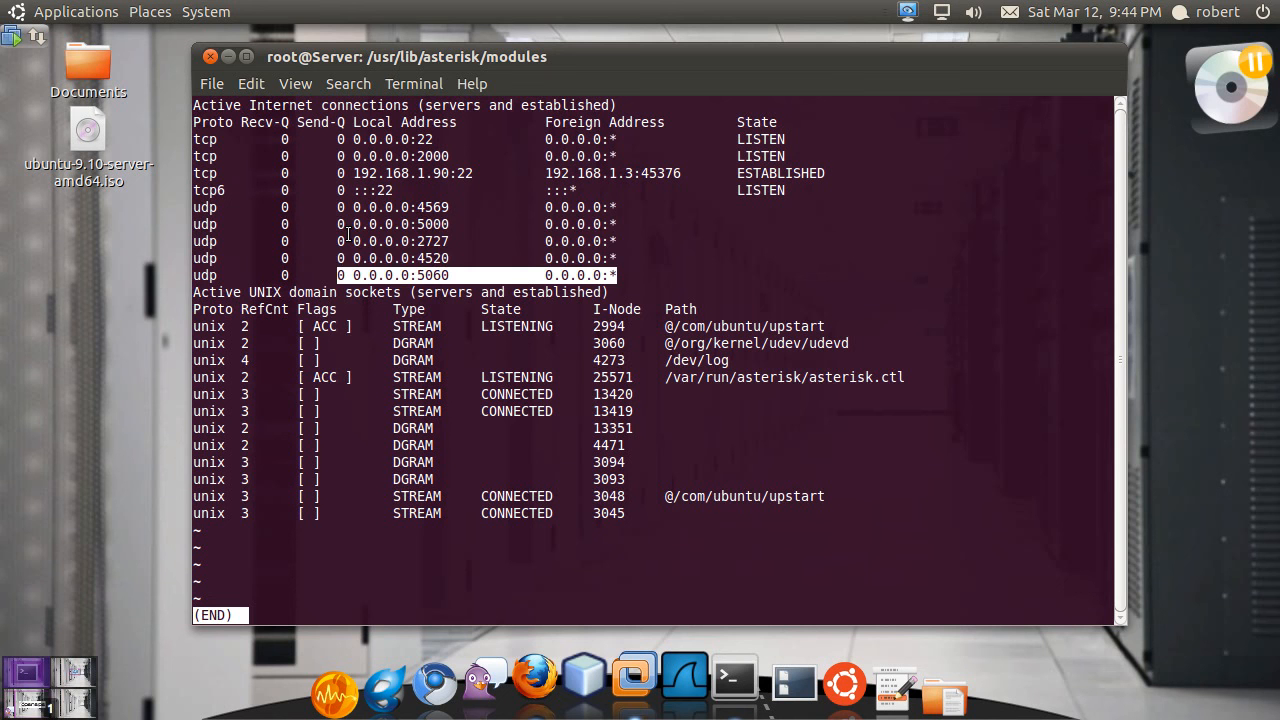
pyautogui.moveTo(617, 241); pyautogui.dragTo(338, 241)
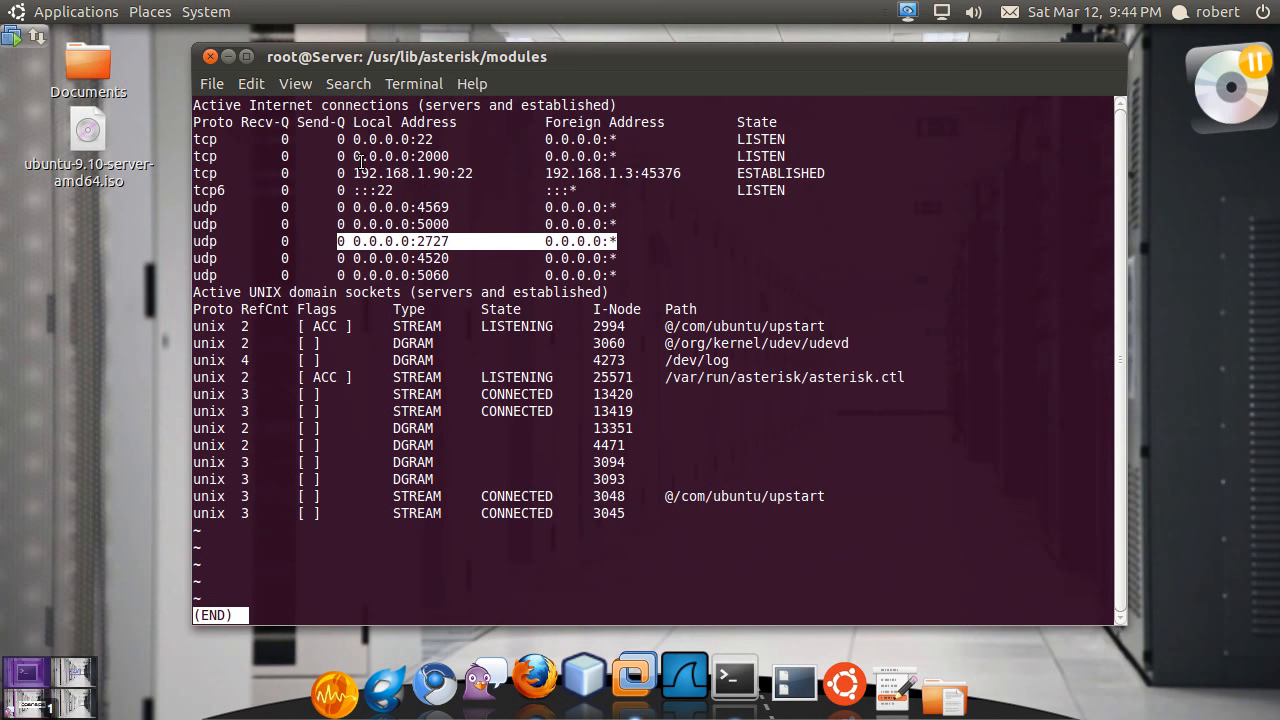
pyautogui.click(761, 257)
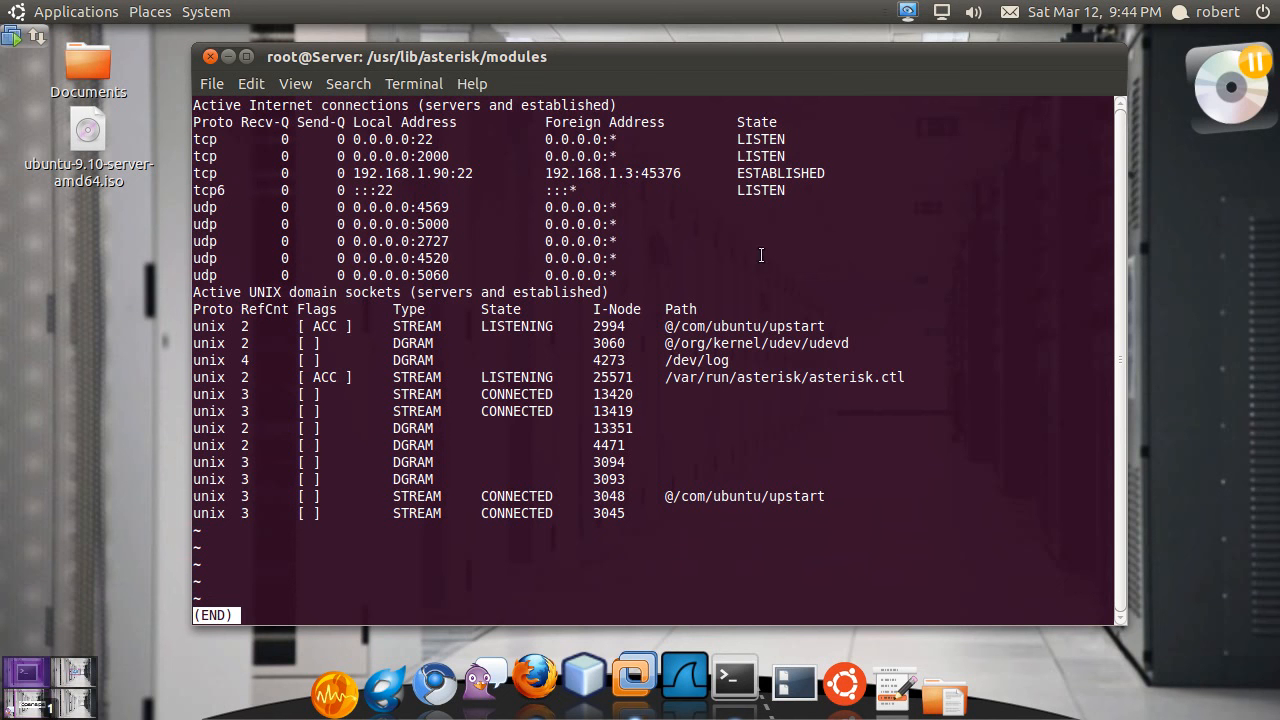
# Quit less and rerun netstat with the --program option to show each port's owning program.
pyautogui.press('Escape')
pyautogui.press('Escape')
pyautogui.press('q')
pyautogui.press('Up')
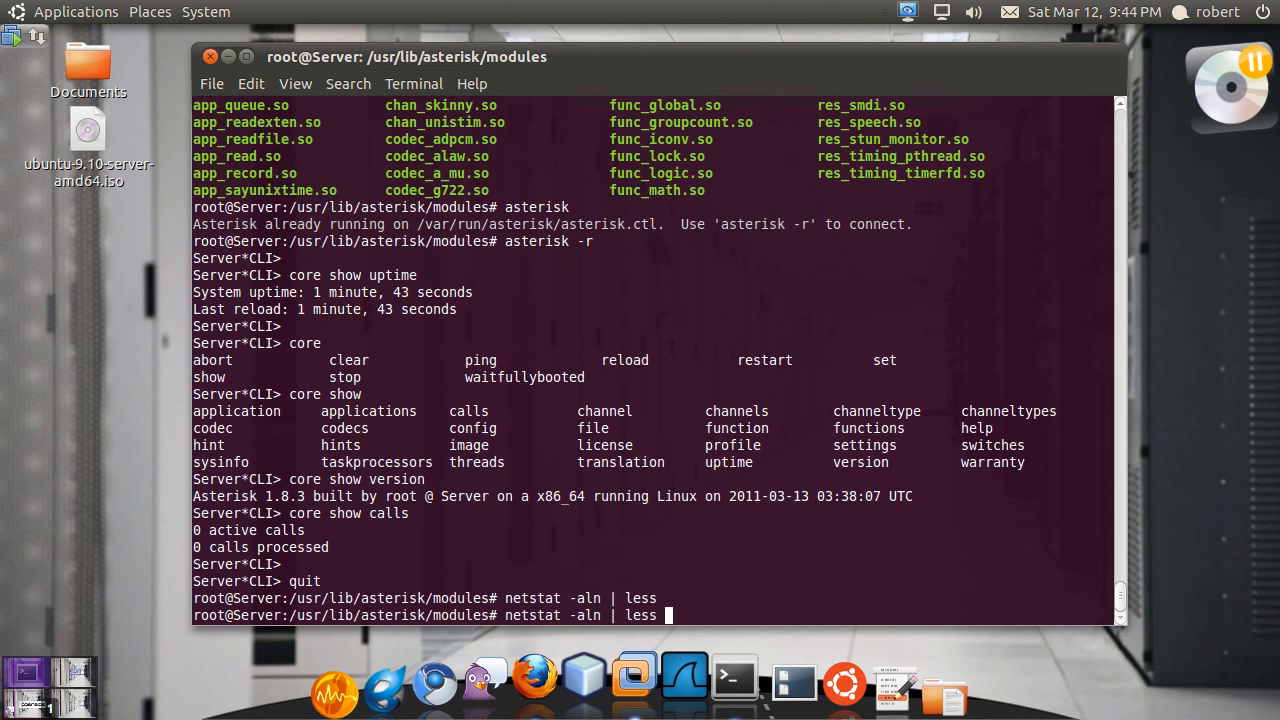
pyautogui.press('Left')
pyautogui.press('Left')
pyautogui.press('Left')
pyautogui.press('Right')
pyautogui.write('--pr')
pyautogui.write('ogram')
pyautogui.press('Return')
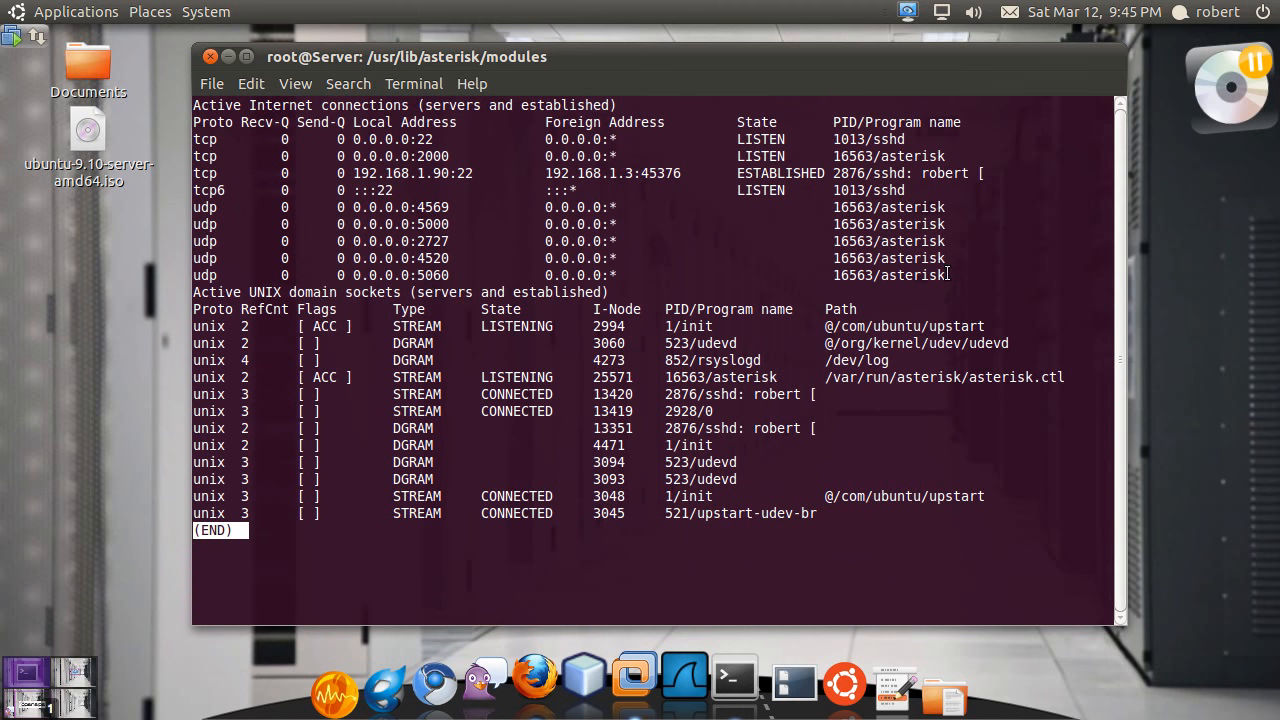
# Highlight asterisk's TCP 2000 entry and its five UDP port entries in the listing.
pyautogui.moveTo(948, 275); pyautogui.dragTo(952, 148)
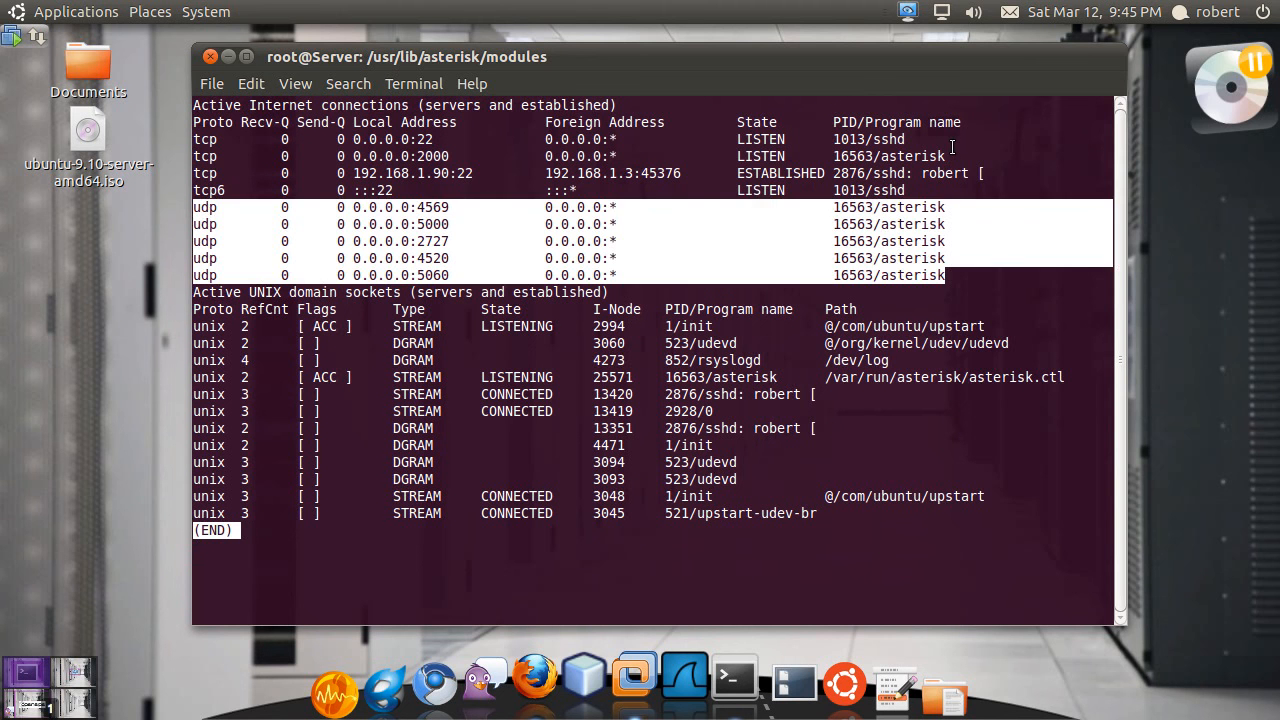
pyautogui.tripleClick(197, 160)
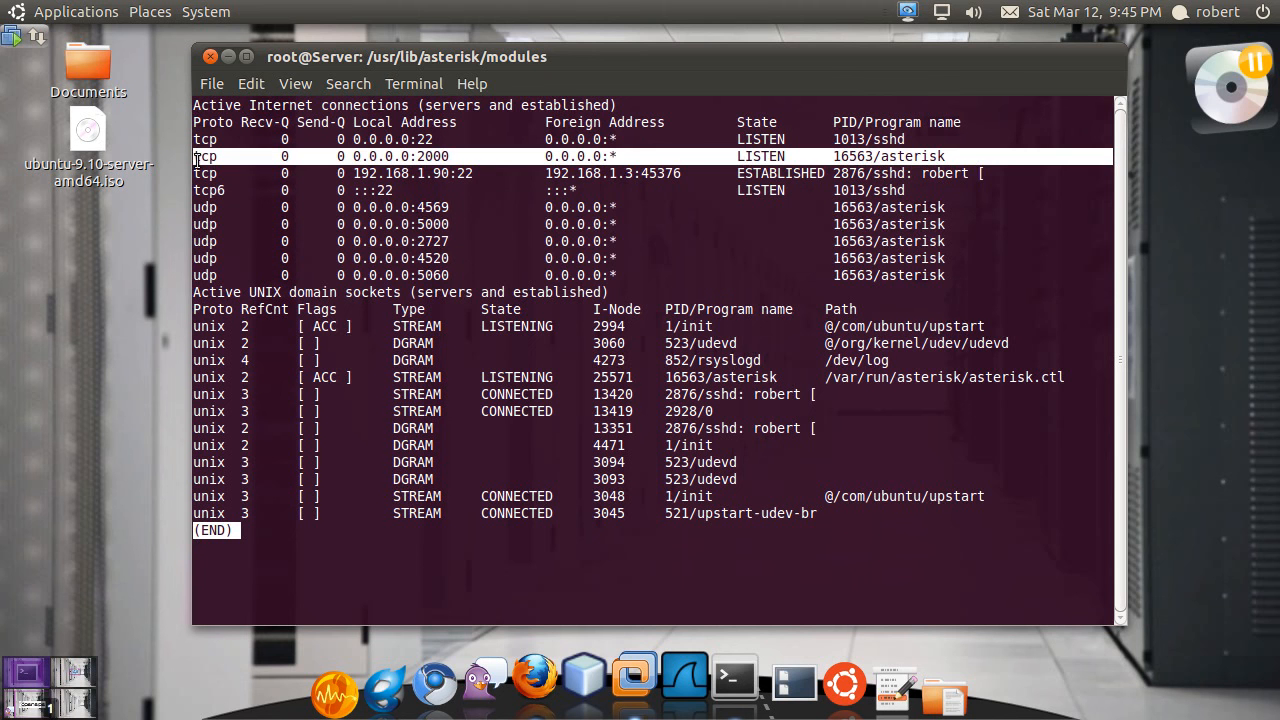
pyautogui.doubleClick(400, 241)
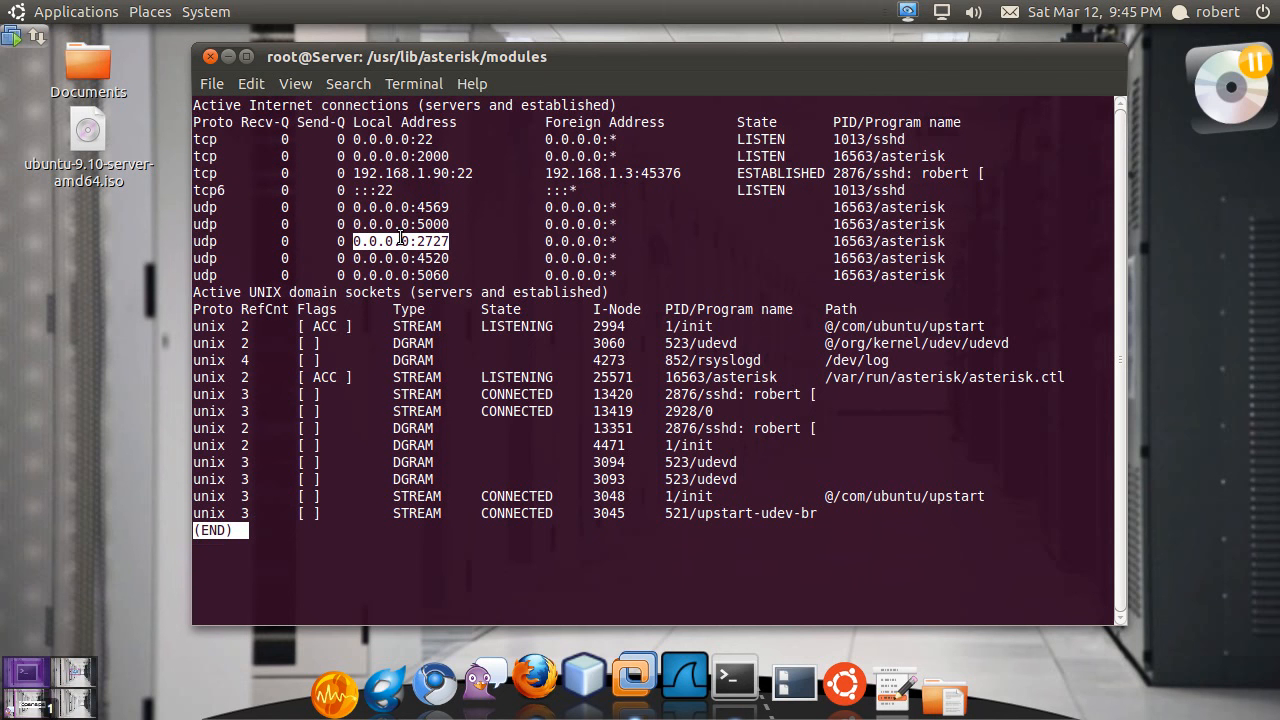
pyautogui.doubleClick(403, 258)
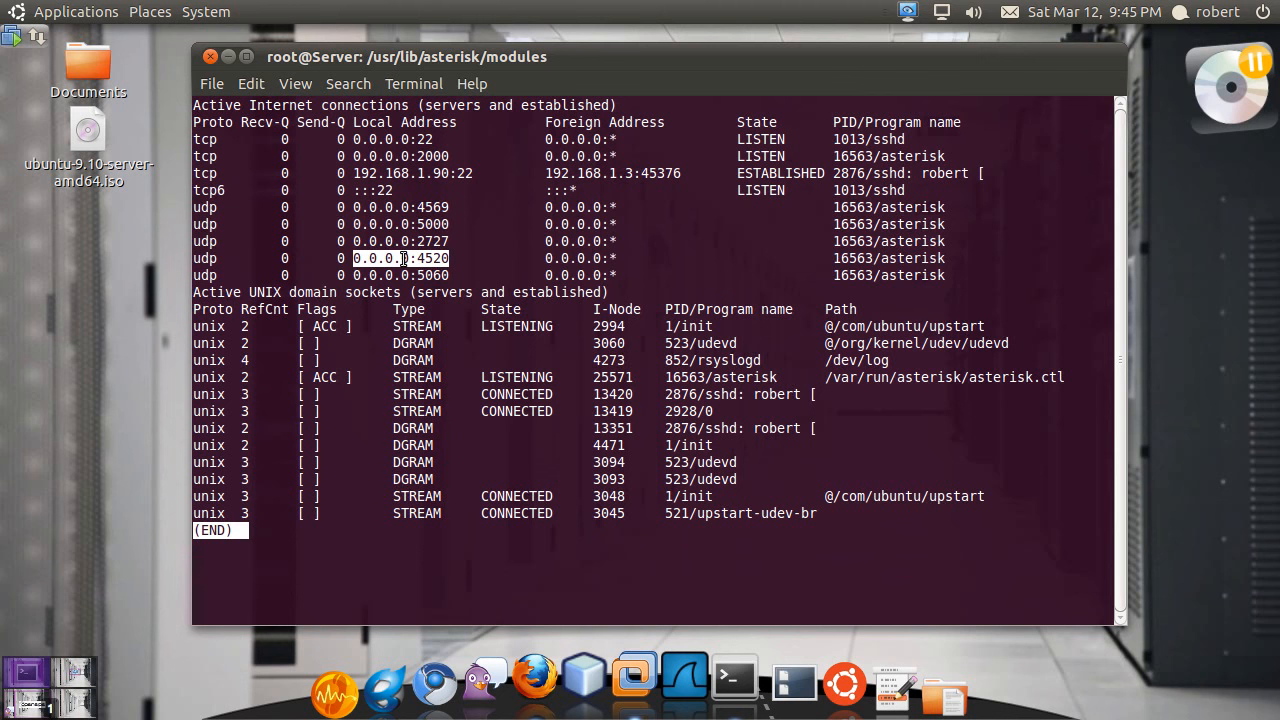
pyautogui.moveTo(403, 258); pyautogui.dragTo(390, 207)
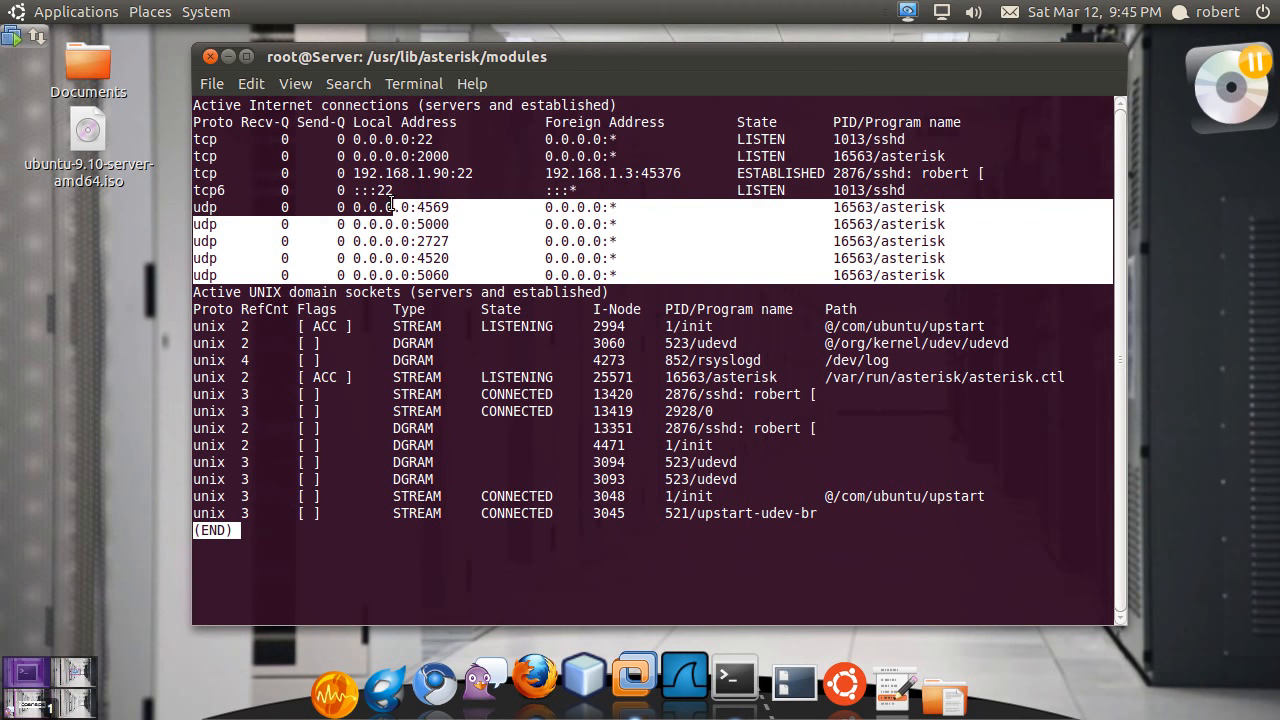
# Quit the pager, reconnect to the Asterisk console and run module show to list loaded modules.
pyautogui.press('q')
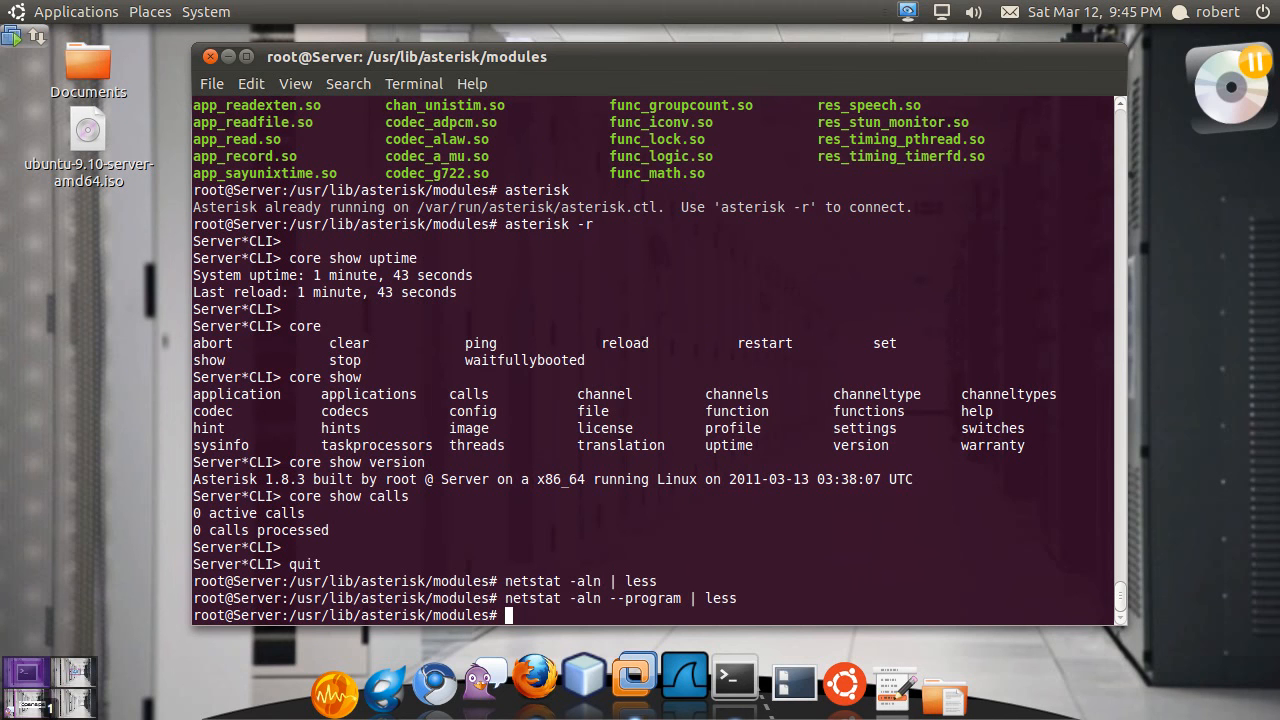
pyautogui.write('a')
pyautogui.write('sterisk -')
pyautogui.write('r')
pyautogui.press('Return')
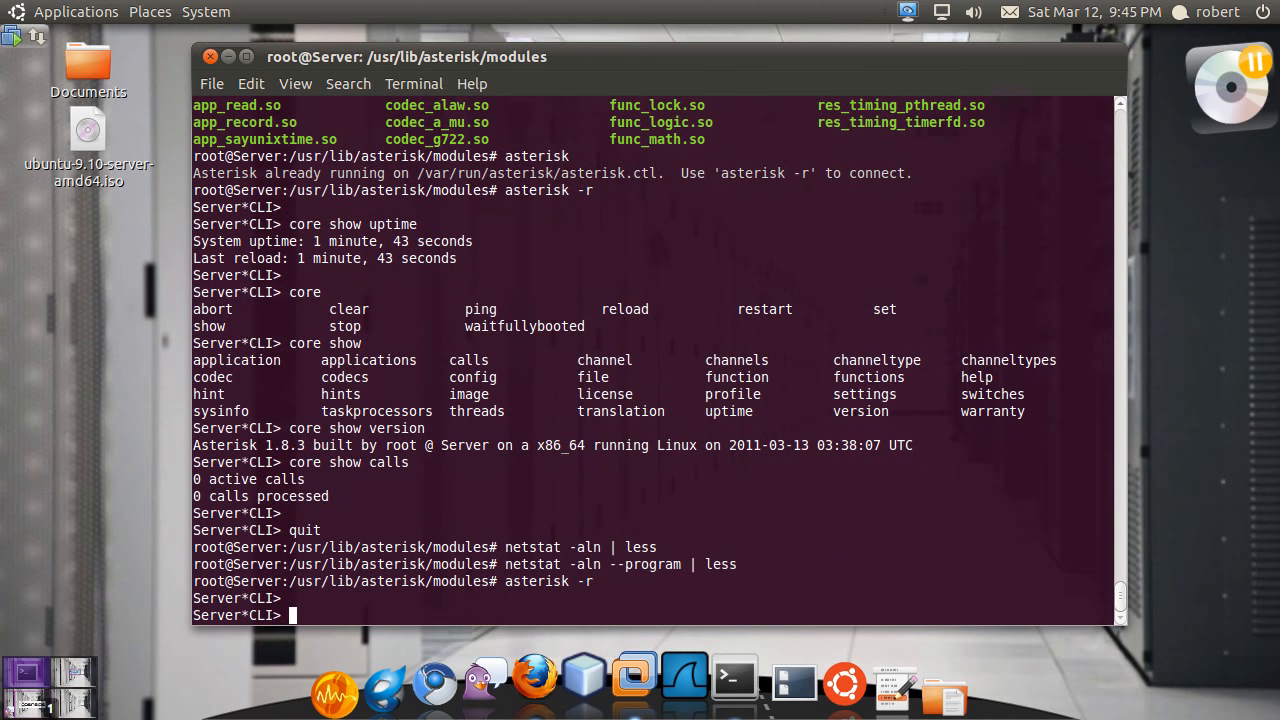
pyautogui.write('core show module')
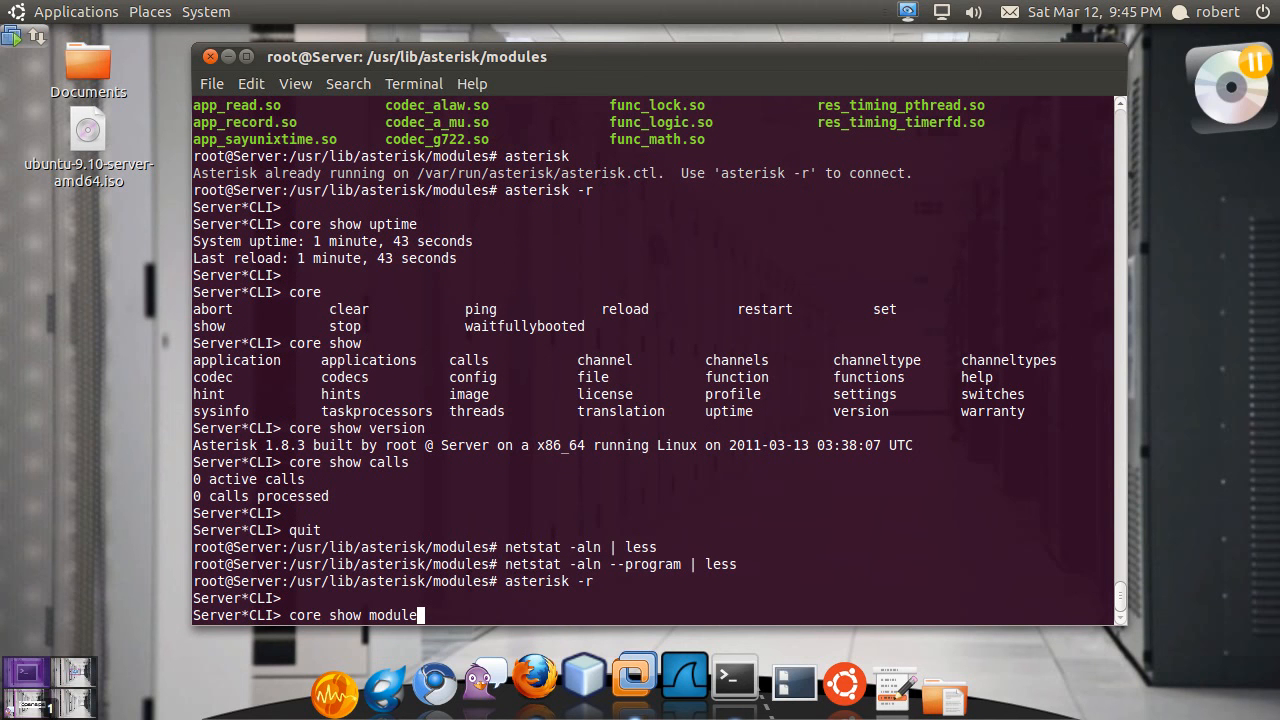
pyautogui.write('s')
pyautogui.press('Return')
pyautogui.press('Up')
pyautogui.press('BackSpace')
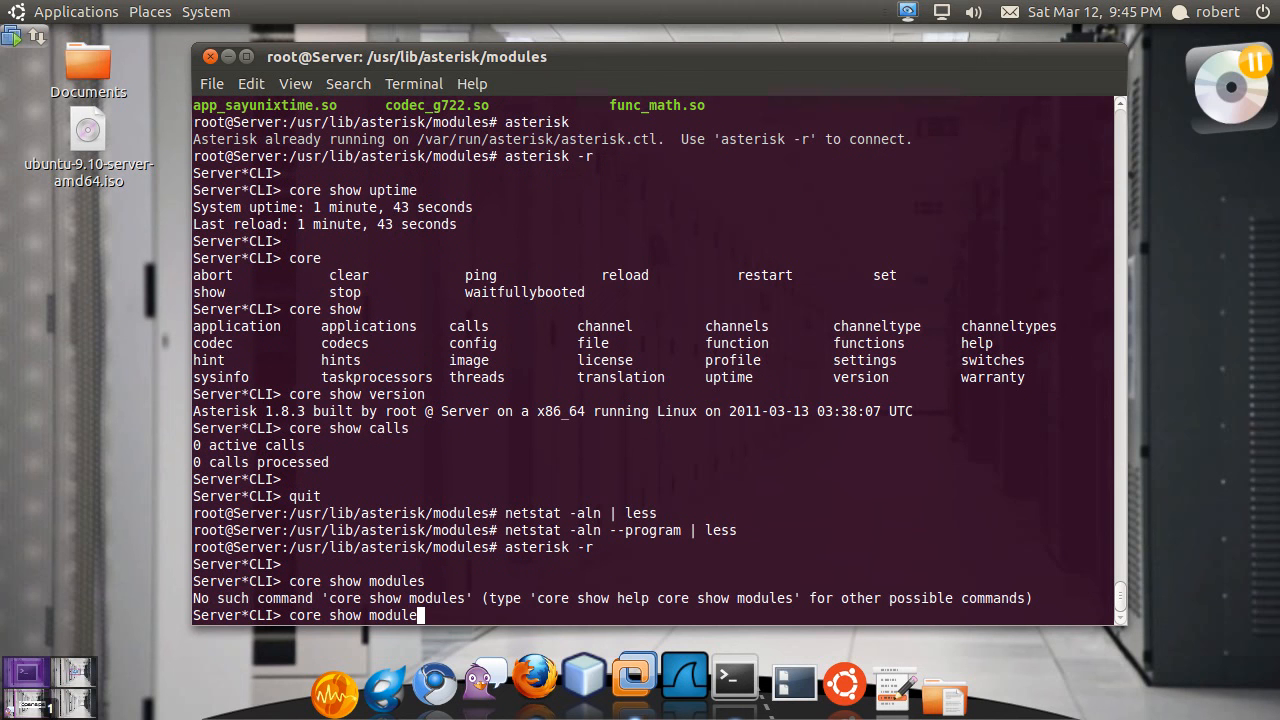
pyautogui.press('Up')
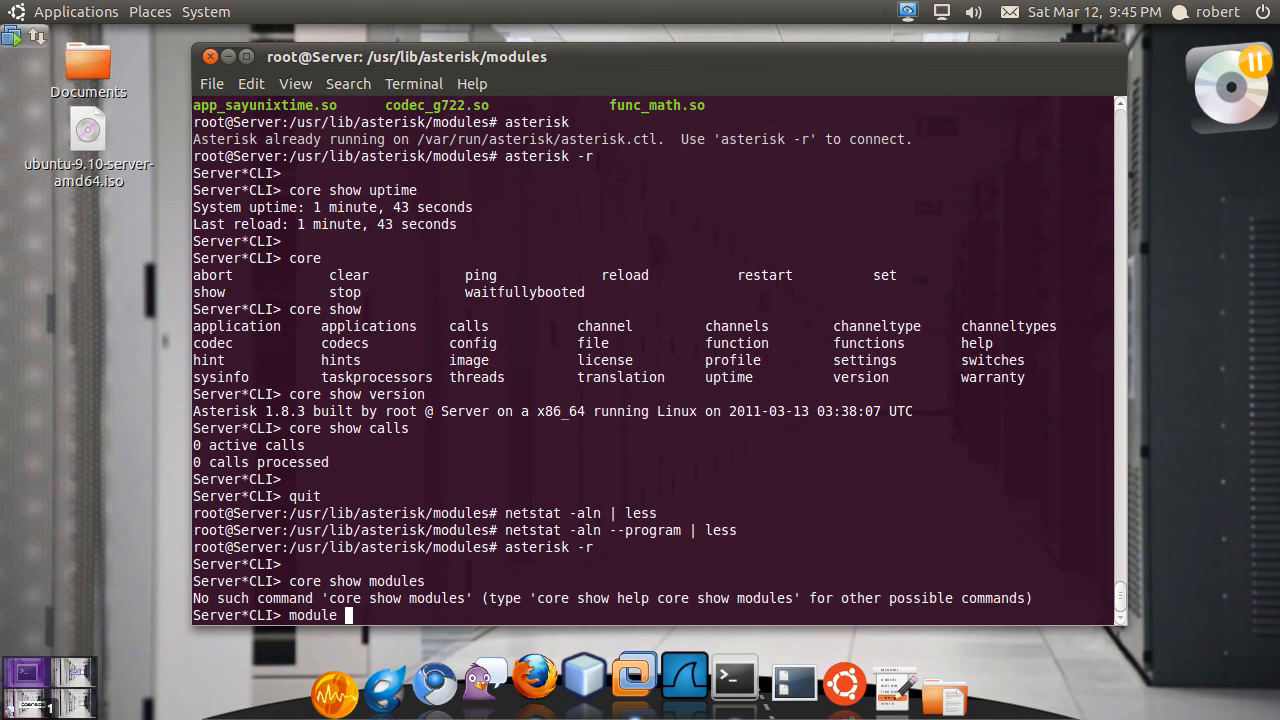
pyautogui.write('show su')
pyautogui.press('BackSpace')
pyautogui.press('BackSpace')
pyautogui.press('Return')
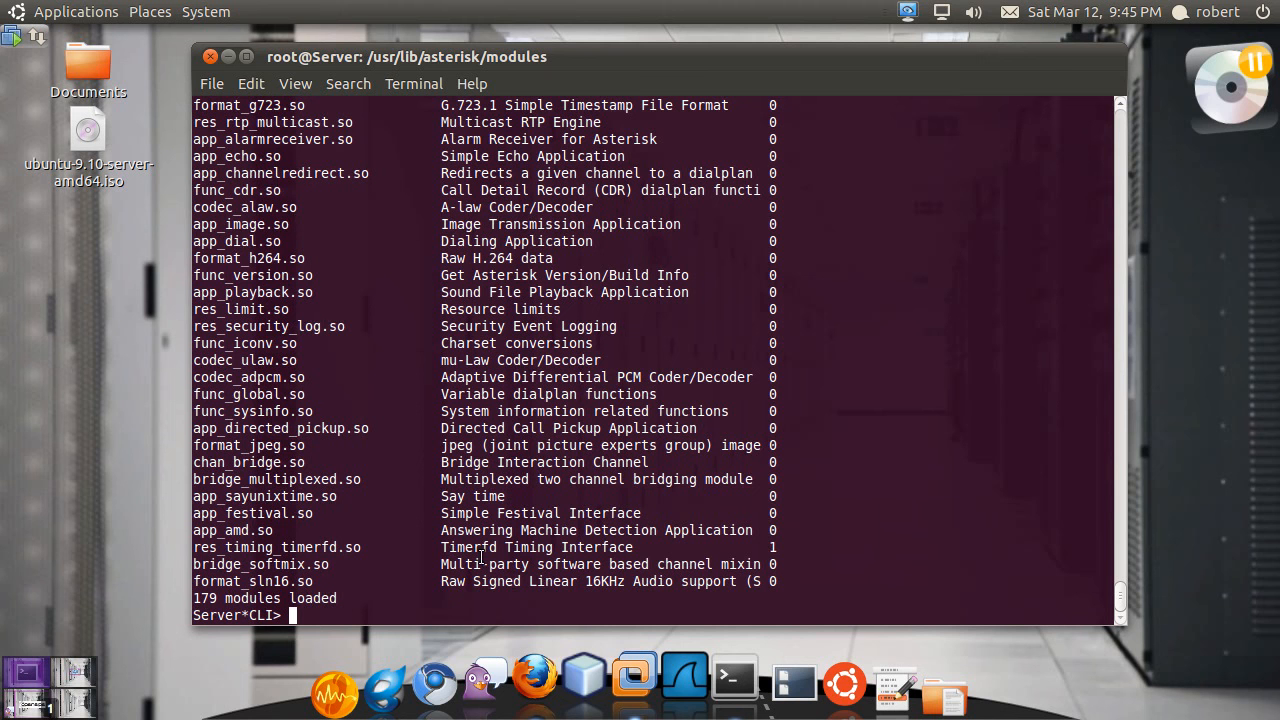
# Highlight the 179 modules loaded summary and return to a fresh console prompt.
pyautogui.moveTo(1100, 598)
pyautogui.mouseDown()
pyautogui.moveTo(152, 599)
pyautogui.moveTo(726, 479)
pyautogui.moveTo(521, 358)
pyautogui.moveTo(286, 291)
pyautogui.moveTo(247, 241)
pyautogui.mouseUp()
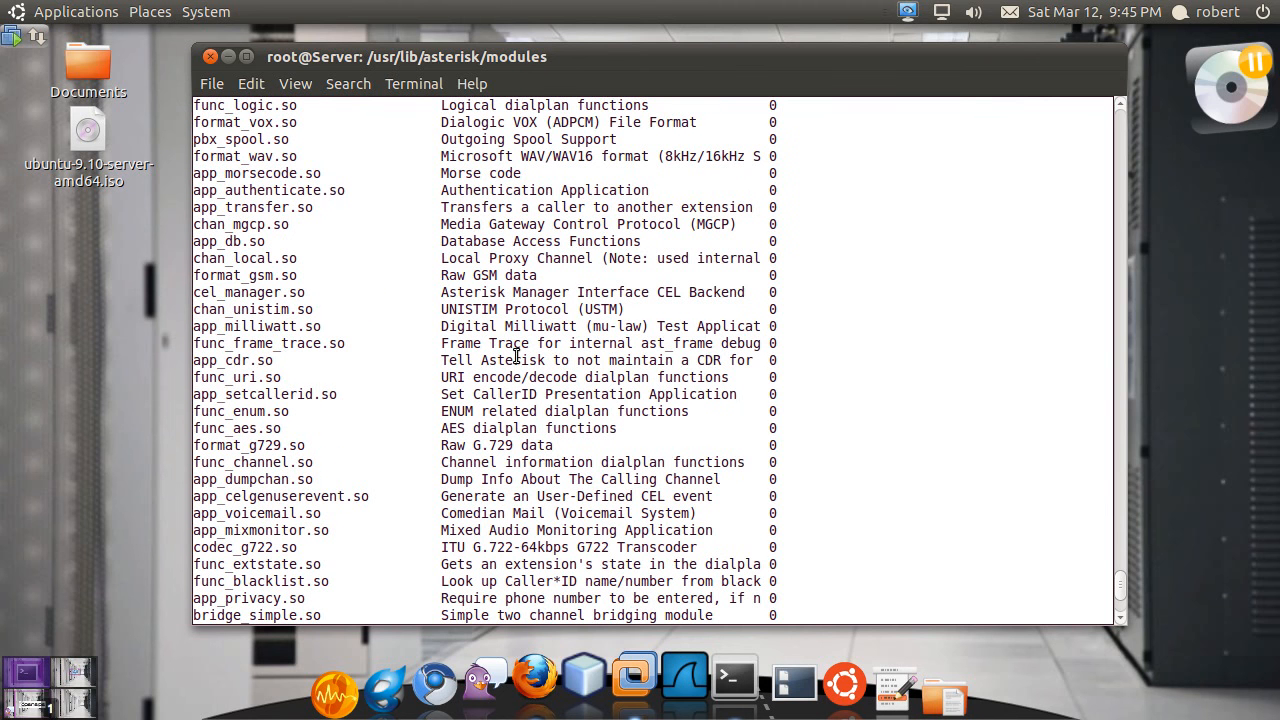
pyautogui.scroll(10, 516, 355)
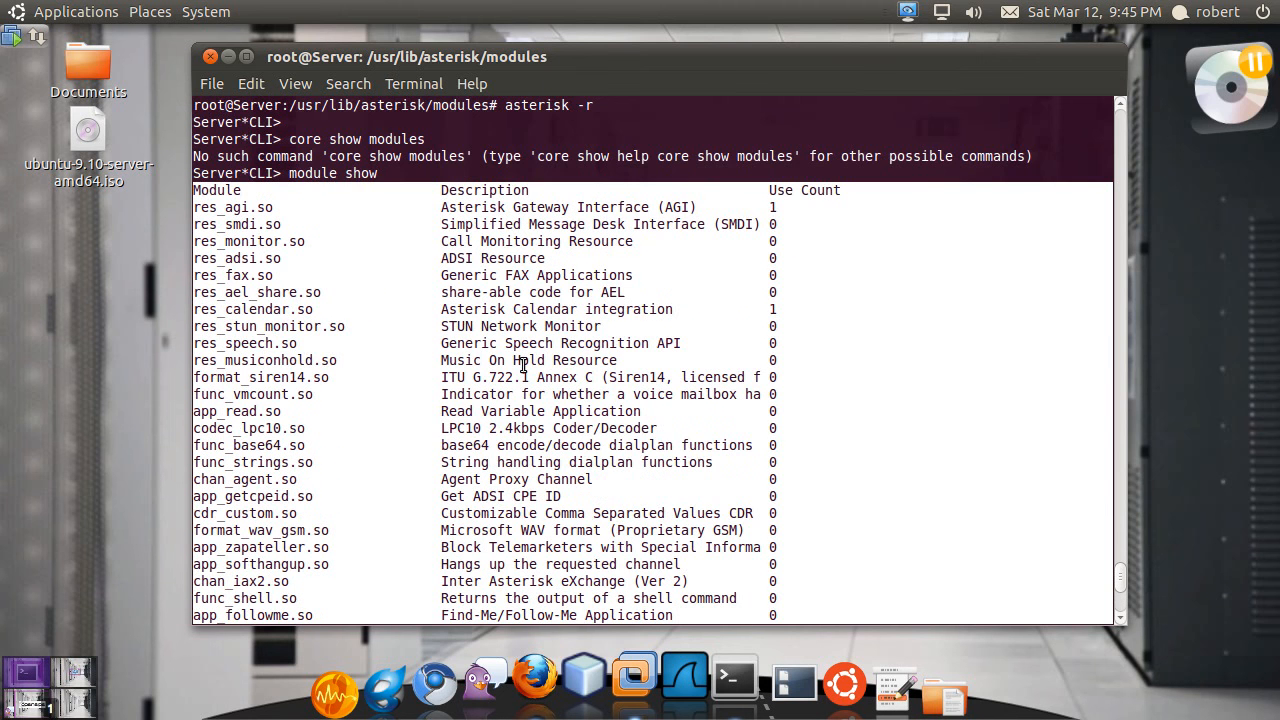
pyautogui.scroll(-10, 523, 370)
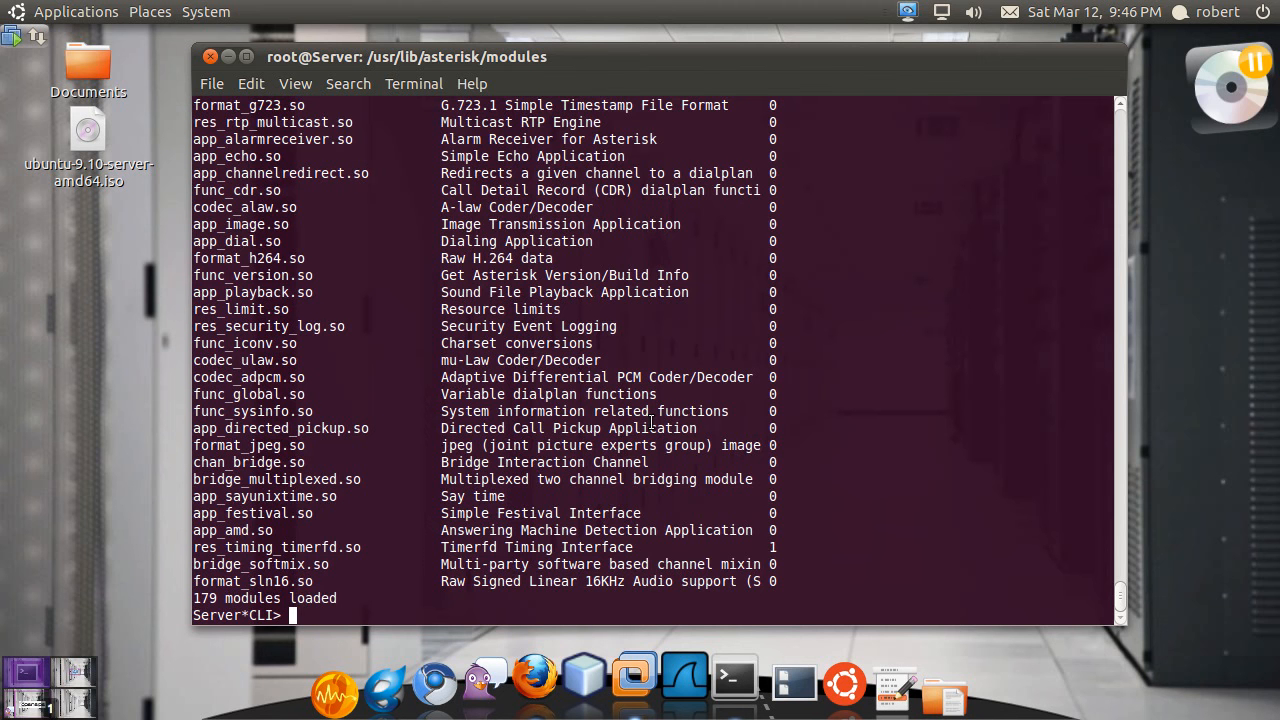
pyautogui.press('Return')
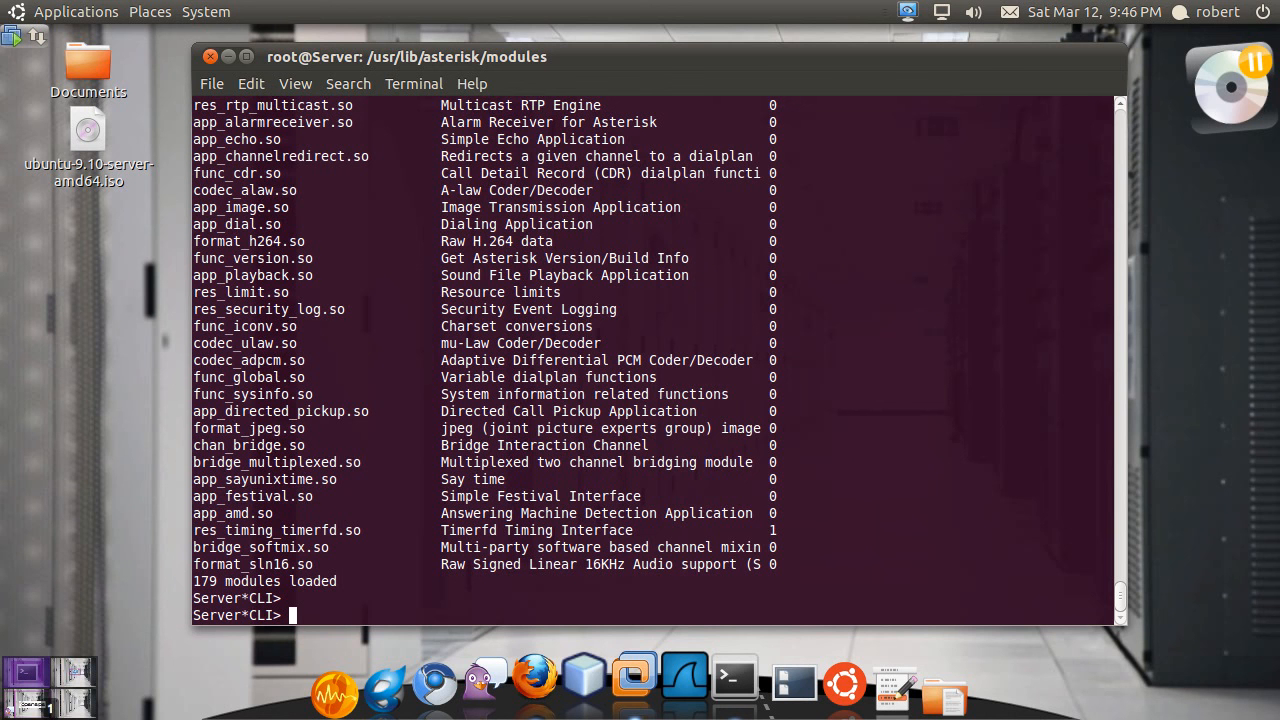
pyautogui.write('quit')
# Leave the Asterisk console, change into /etc/asterisk and list its configuration files.
pyautogui.press('Return')
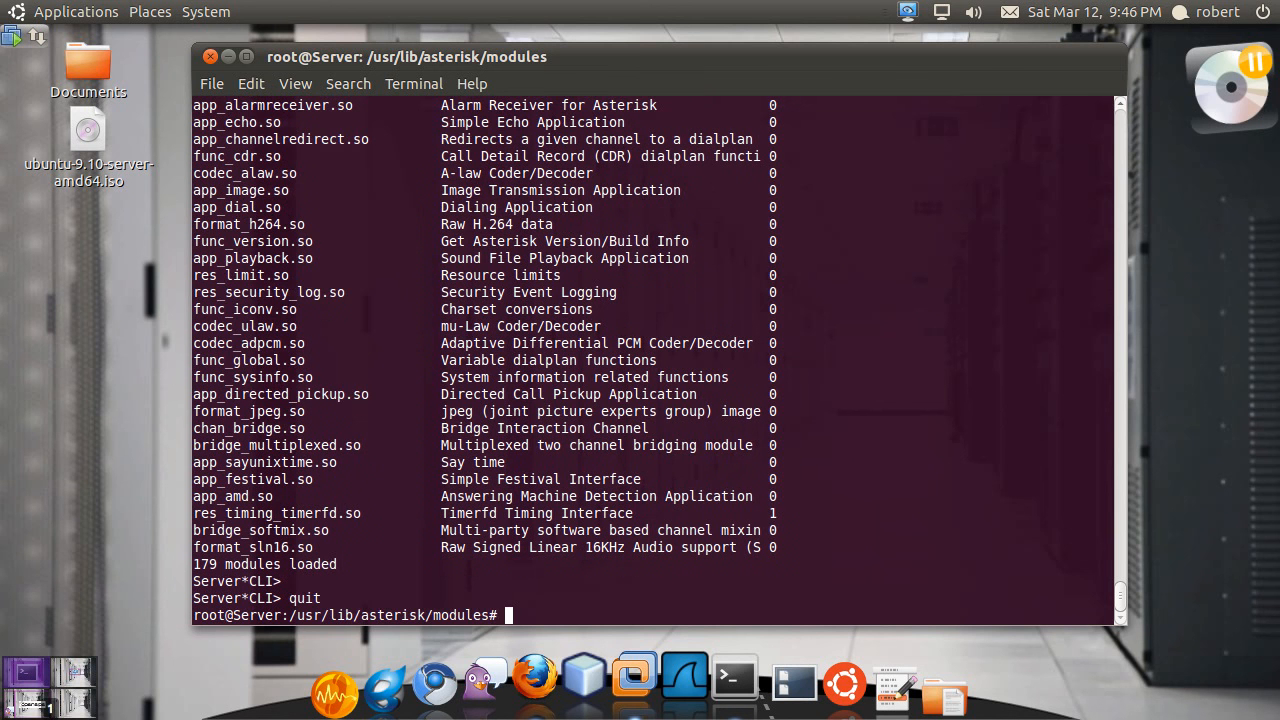
pyautogui.write('cd /etc/asterisk')
pyautogui.press('Return')
pyautogui.write('ls')
pyautogui.press('Return')
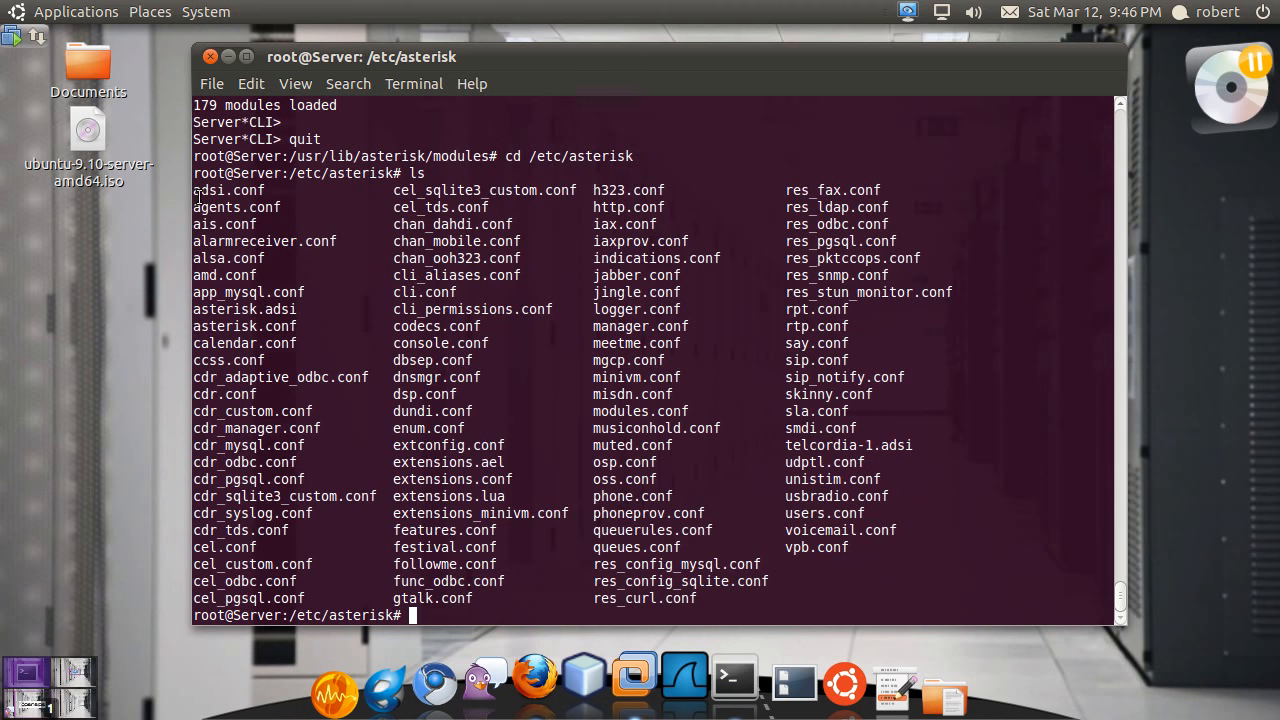
pyautogui.moveTo(194, 190); pyautogui.dragTo(893, 603)
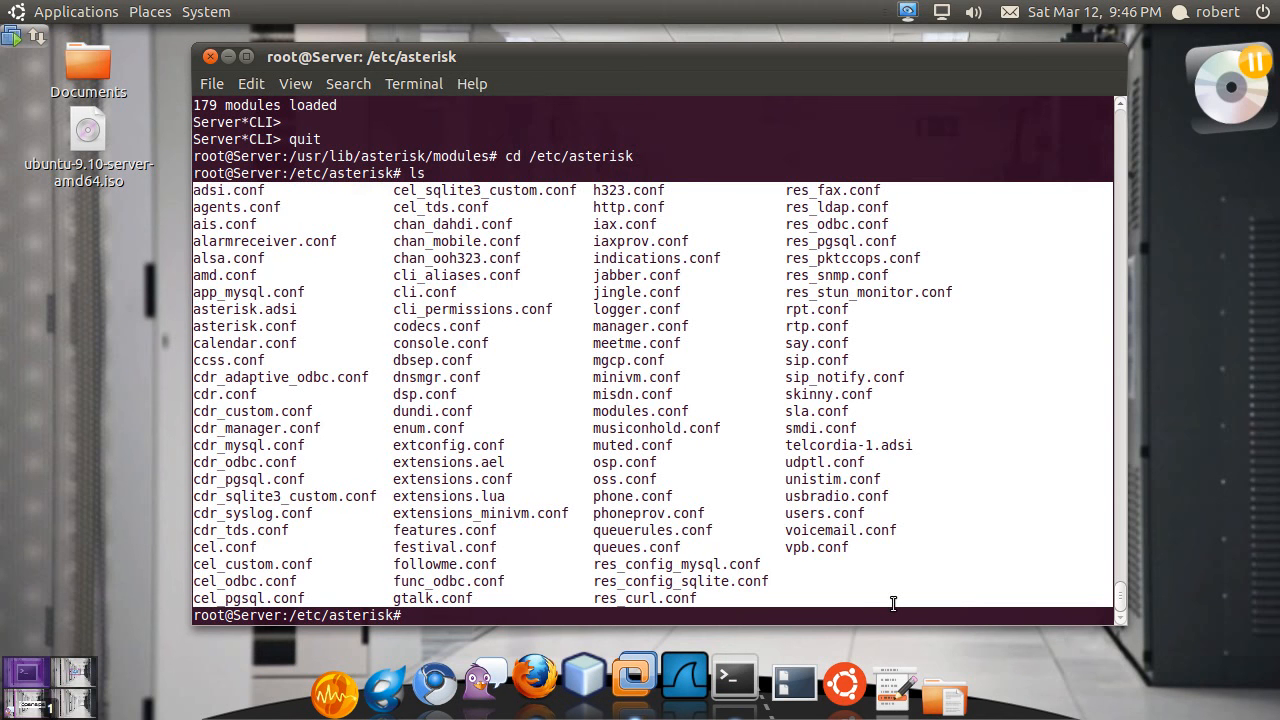
pyautogui.click(875, 418)
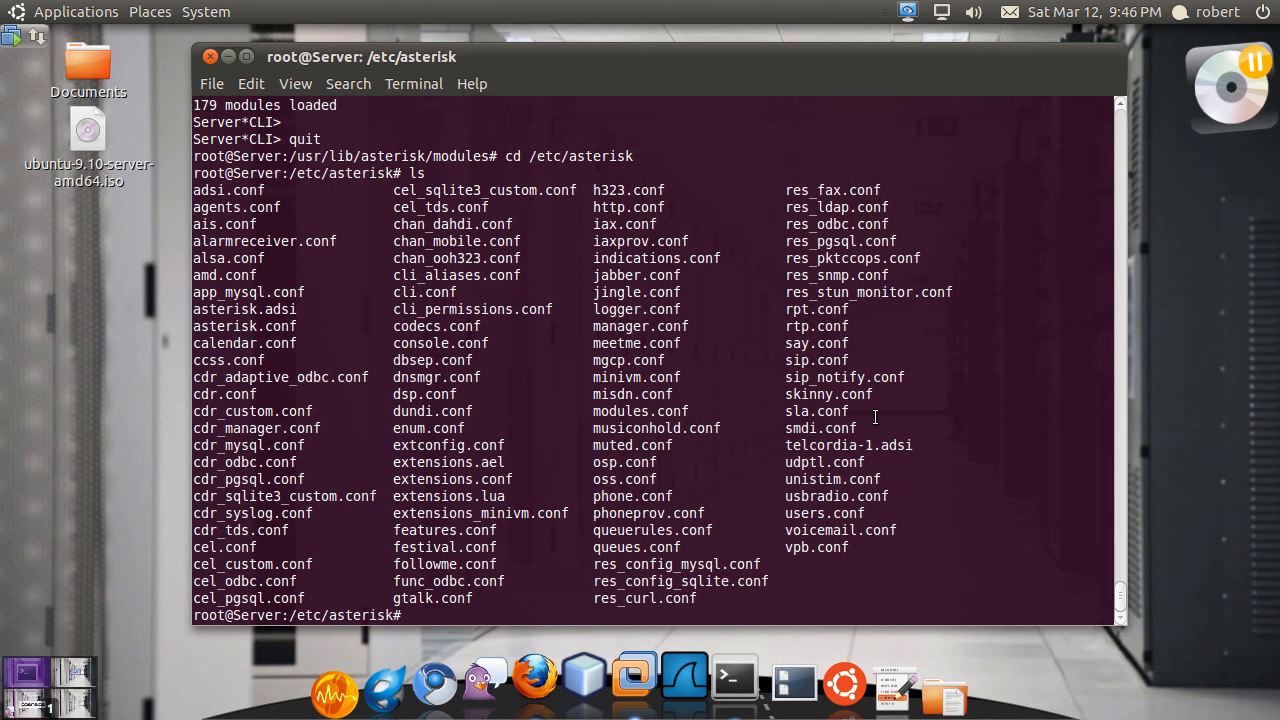
pyautogui.write('vi ')
pyautogui.write('modules.conf')
# View modules.conf in vi and step along the autoload=yes line into the comments below.
pyautogui.press('Return')
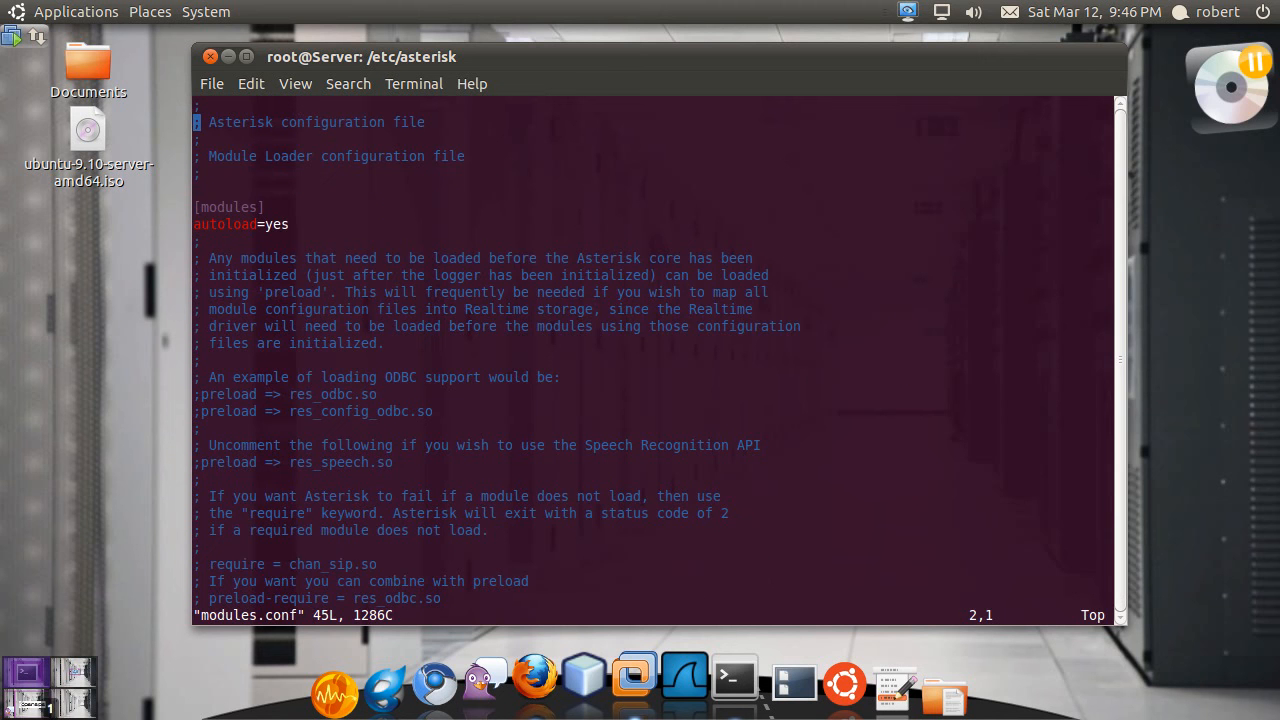
pyautogui.press('Down')
pyautogui.press('Down')
pyautogui.press('Down')
pyautogui.press('Right')
pyautogui.press('Left')
pyautogui.press('Right')
pyautogui.press('Right')
pyautogui.press('Right')
pyautogui.press('Right')
pyautogui.press('Right')
pyautogui.press('Down')
pyautogui.press('Down')
pyautogui.press('Down')
pyautogui.press('Down')
pyautogui.press('Down')
pyautogui.press('Down')
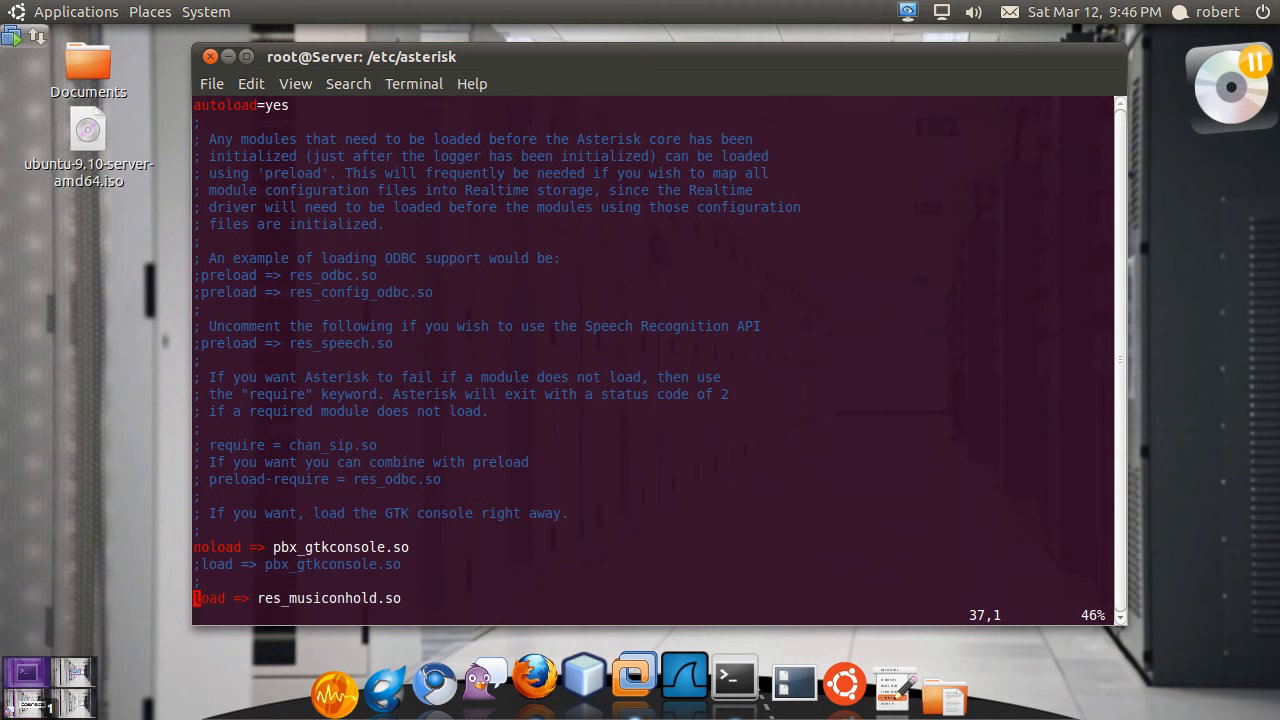
# Jump between the file end, the noload pbx_gtkconsole and chan_alsa lines, and the [modules] header.
pyautogui.press('Down')
pyautogui.press('Down')
pyautogui.press('Down')
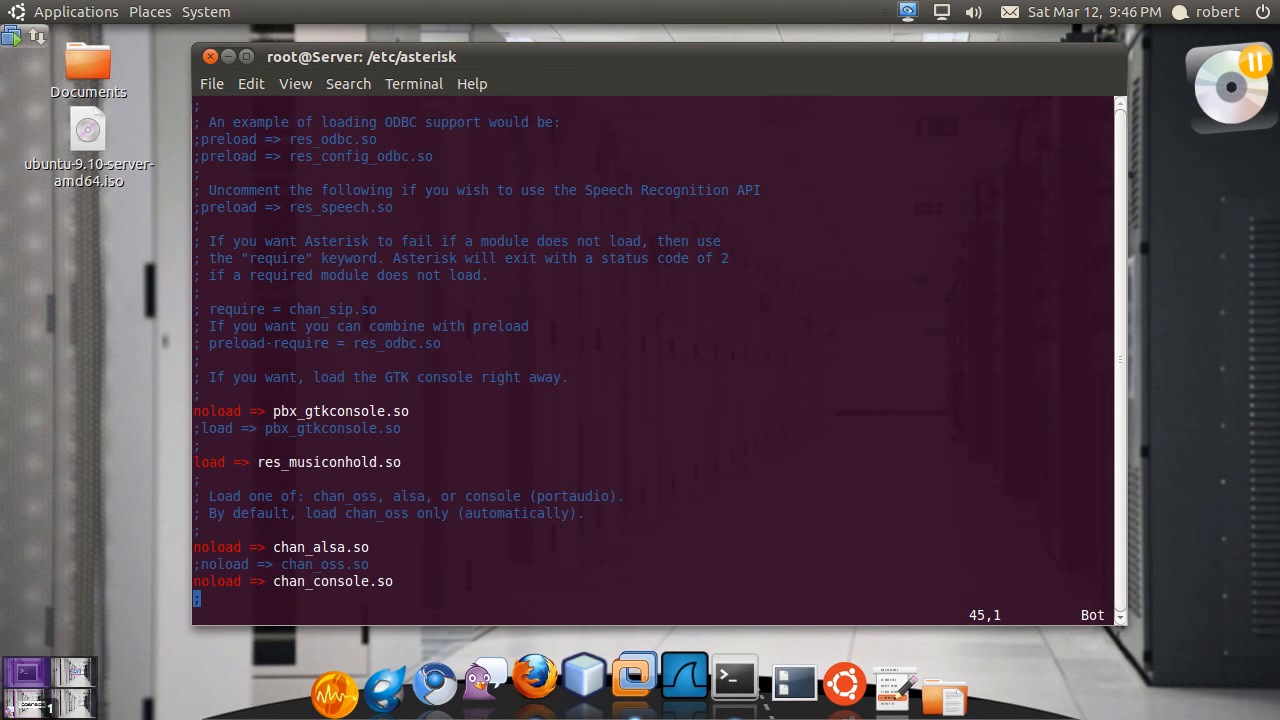
pyautogui.press('Up')
pyautogui.press('Up')
pyautogui.press('Up')
pyautogui.press('Up')
pyautogui.press('Up')
pyautogui.press('Up')
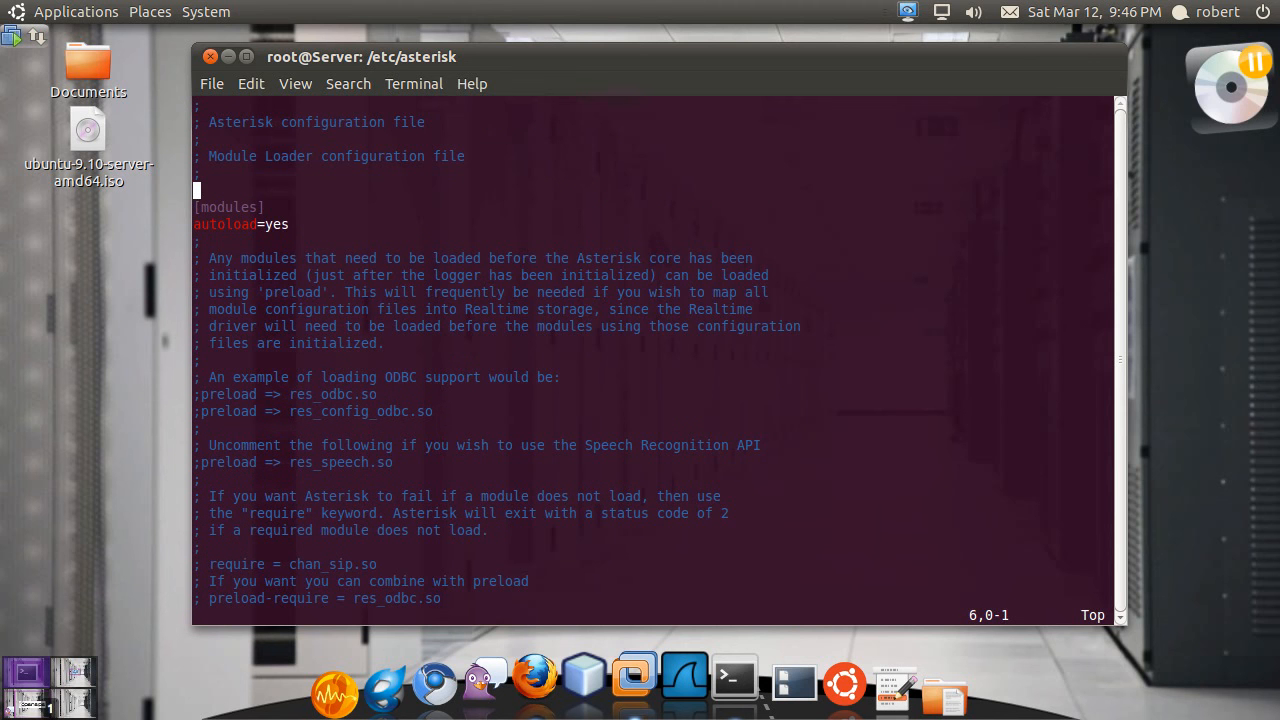
pyautogui.press('Down')
pyautogui.press('Down')
pyautogui.press('Down')
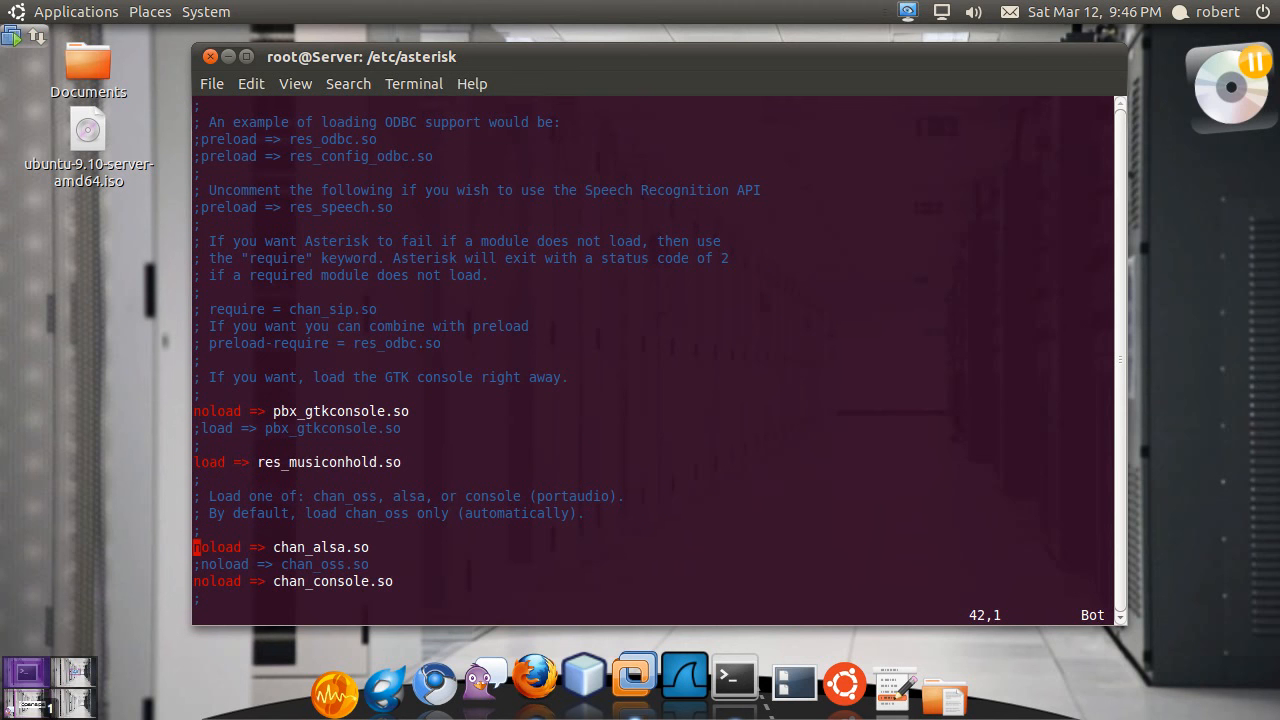
pyautogui.press('Up')
pyautogui.press('Up')
pyautogui.press('Up')
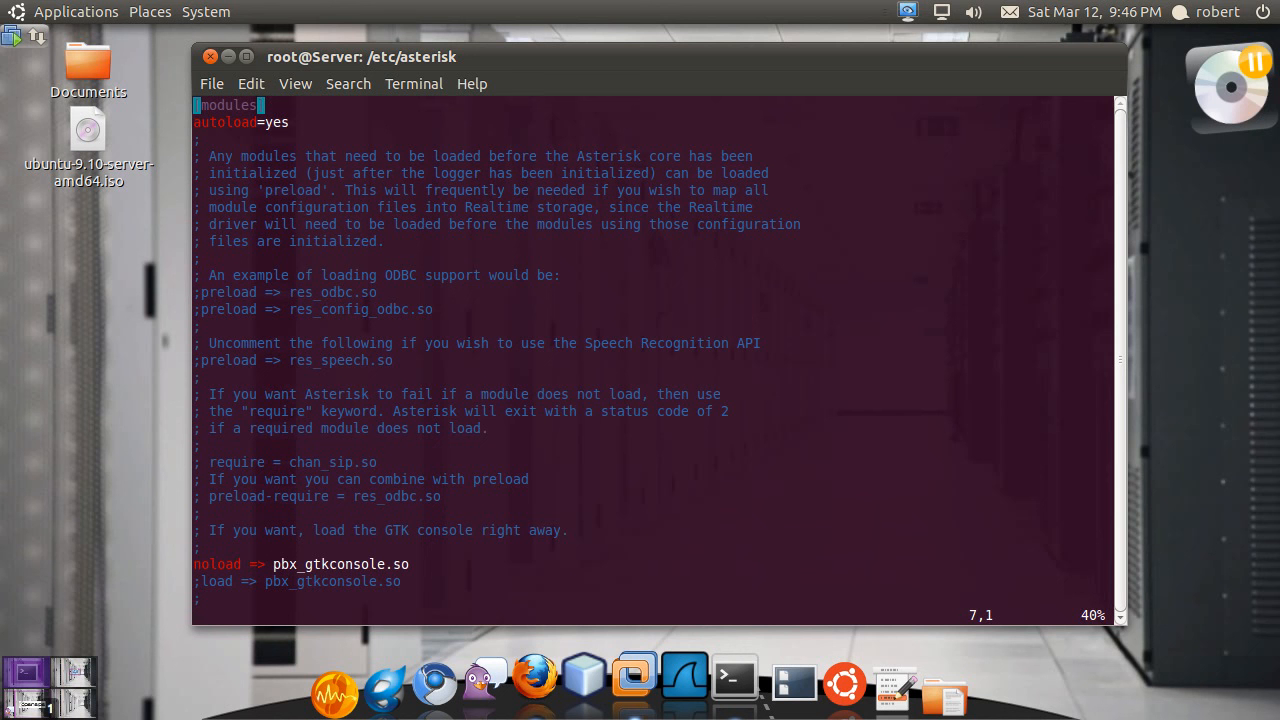
pyautogui.write(':q!')
# Quit vi without saving (:q!) and clear the screen to a fresh /etc/asterisk prompt.
pyautogui.press('Return')
pyautogui.press('Return')
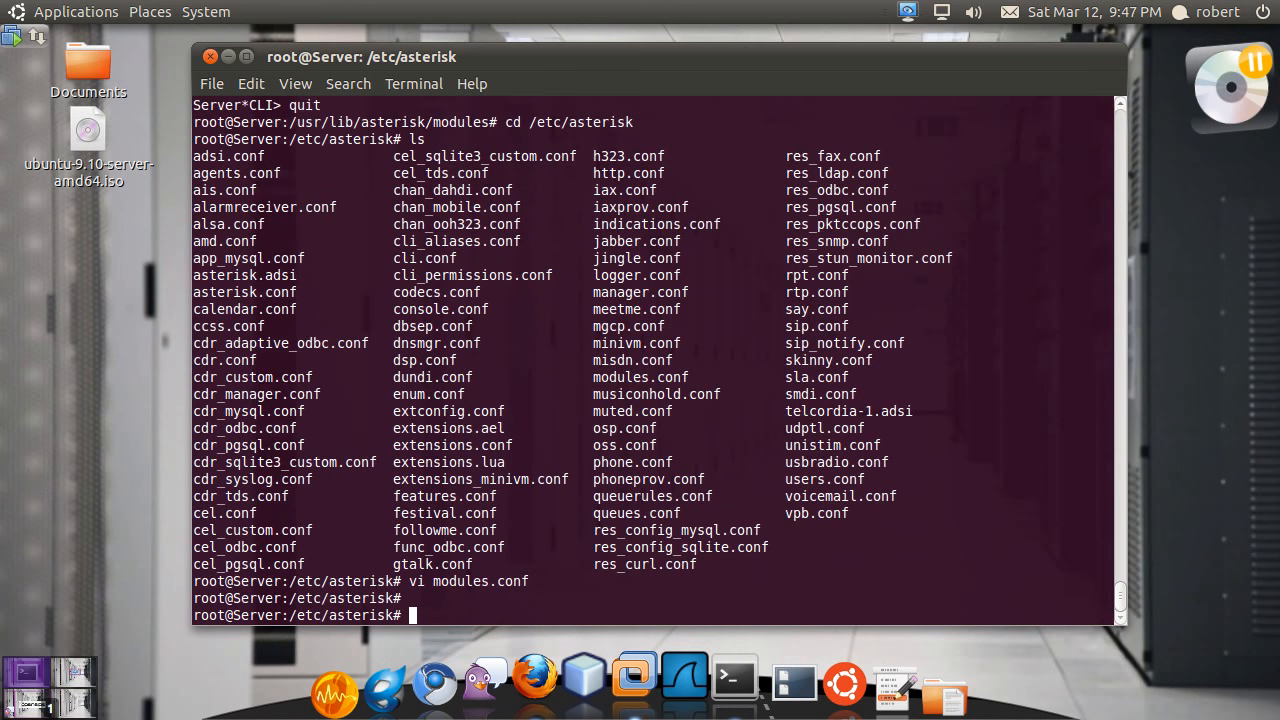
pyautogui.hotkey('ctrl', 'l')
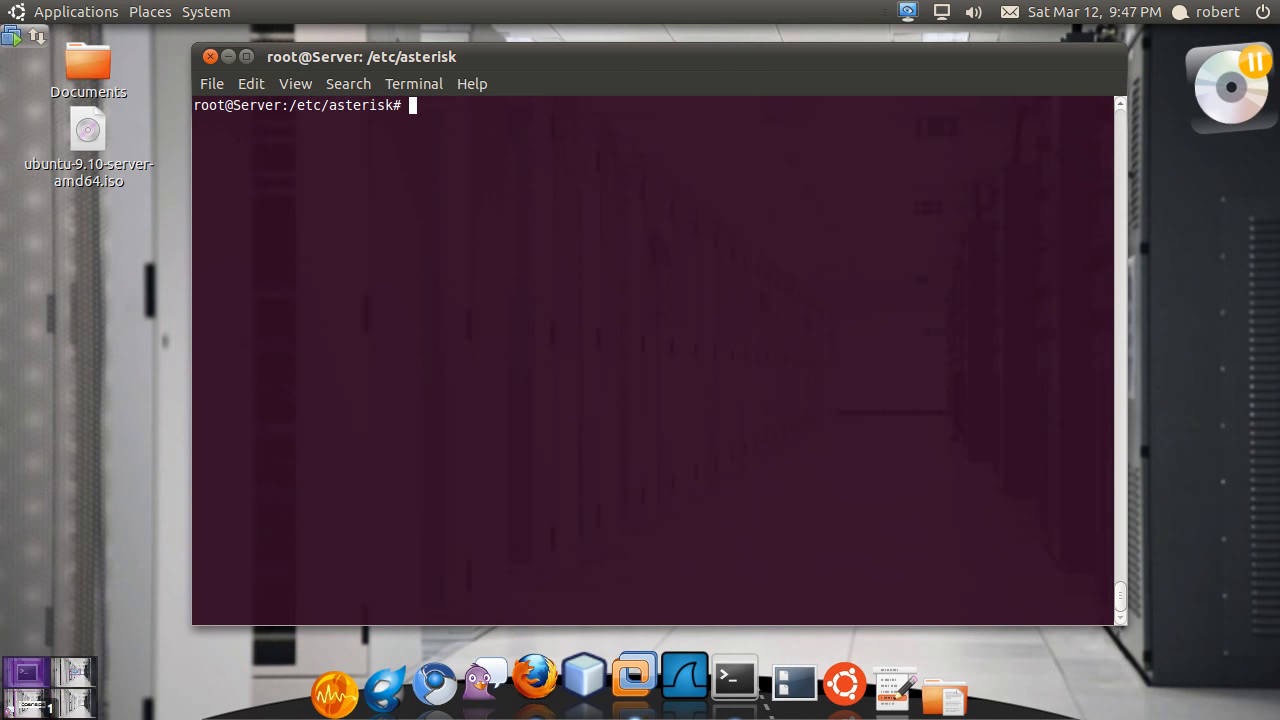